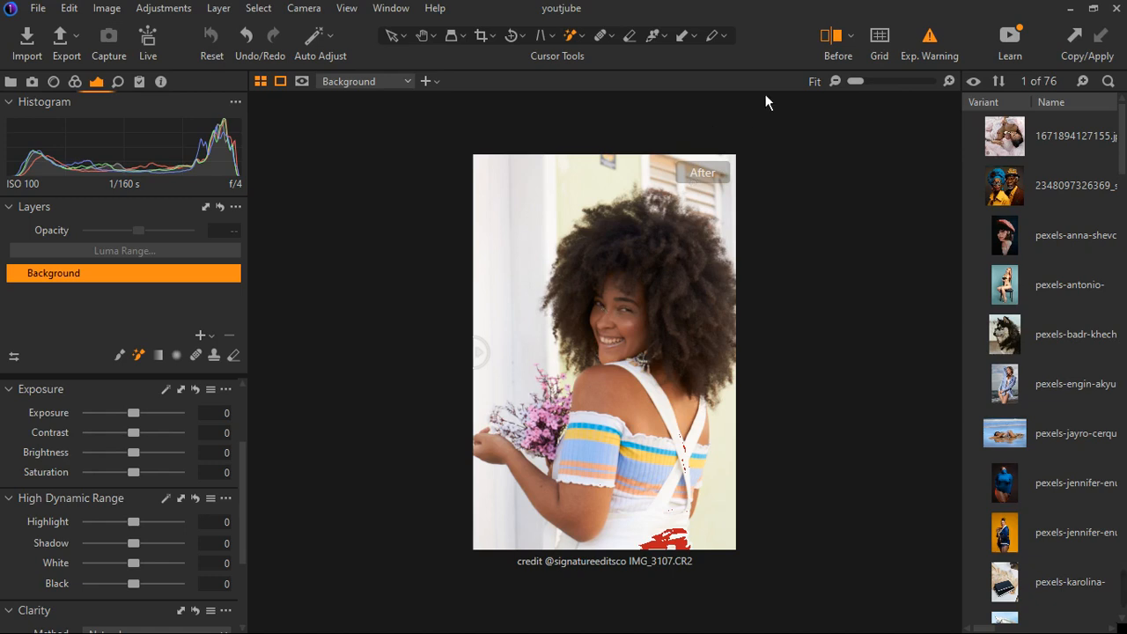
Step: Check the portrait in the before/after split view and switch off both the comparison and the exposure warning
click(832, 40)
click(841, 44)
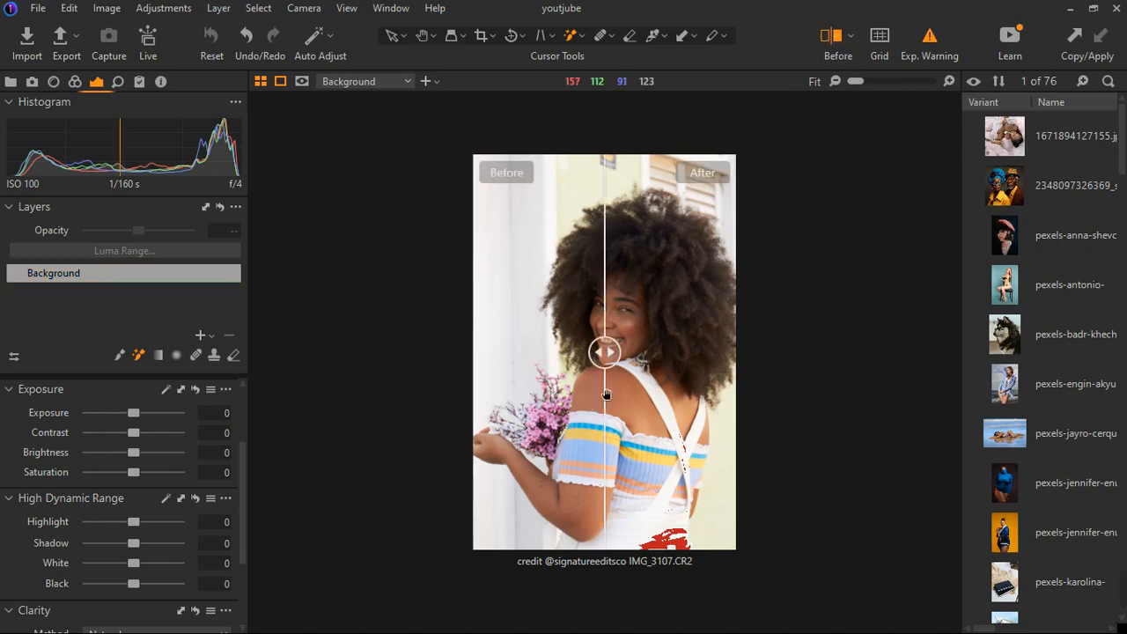
click(833, 43)
click(942, 49)
click(941, 50)
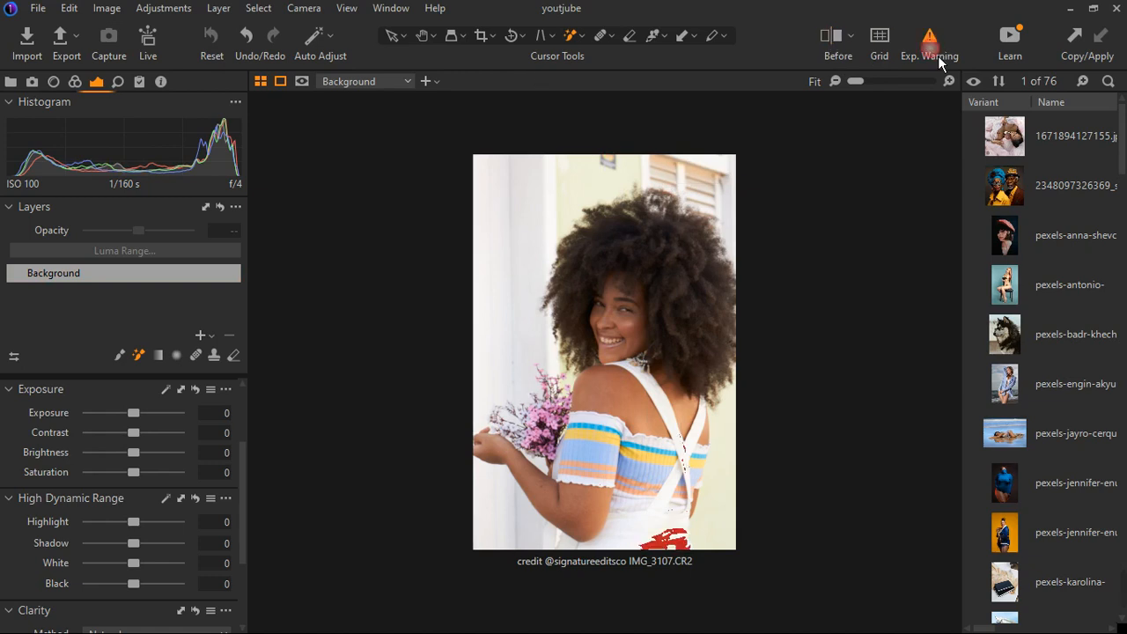
click(934, 38)
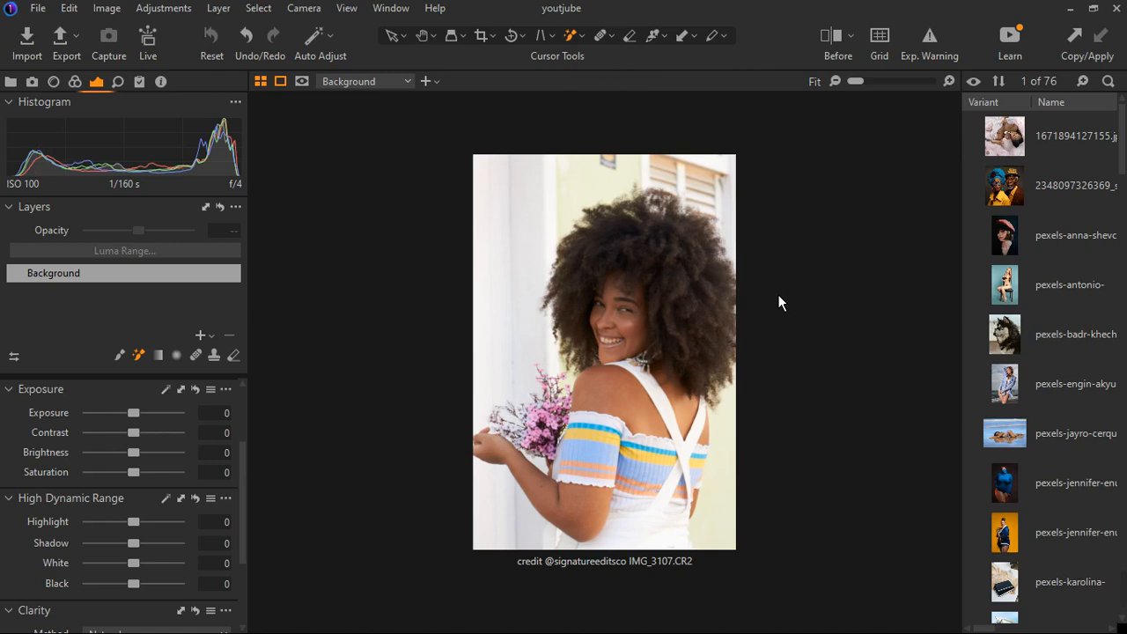
Step: Examine the portrait's face, hair, arms and clothing up close and at full view
scroll(622, 452, up, 3)
scroll(639, 396, down, 2)
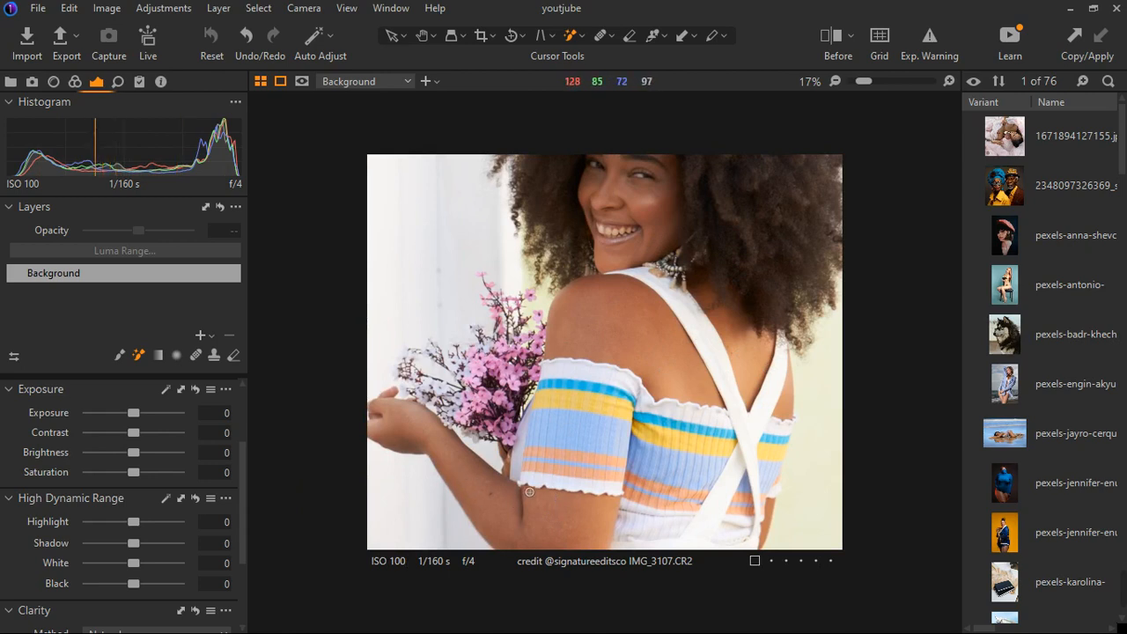
scroll(610, 334, down, 1)
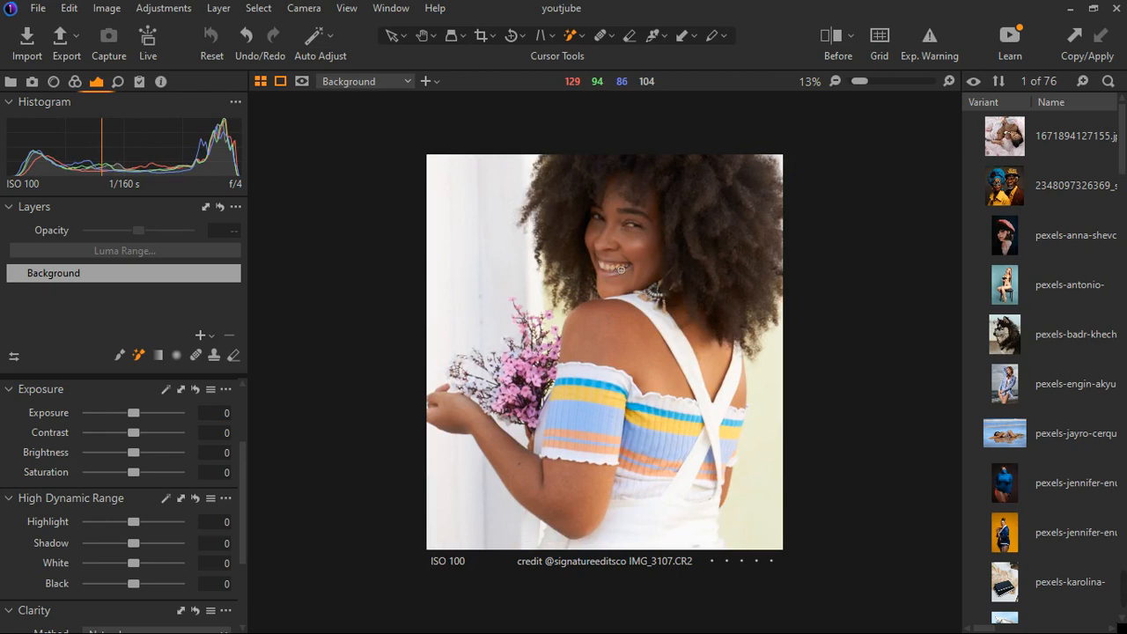
scroll(629, 251, down, 1)
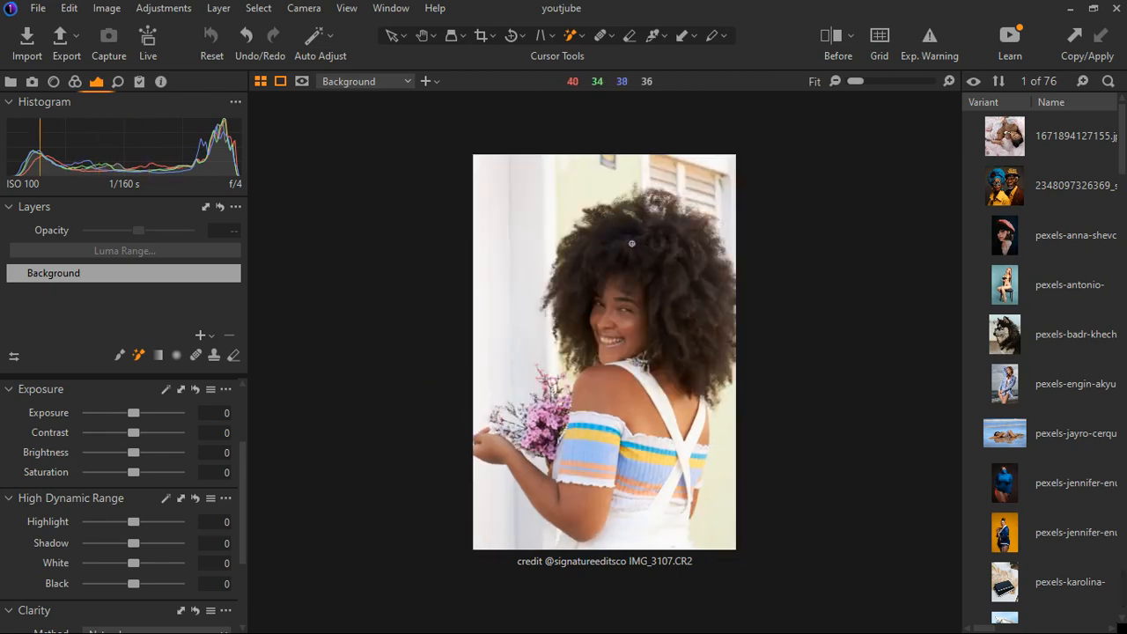
scroll(631, 243, up, 1)
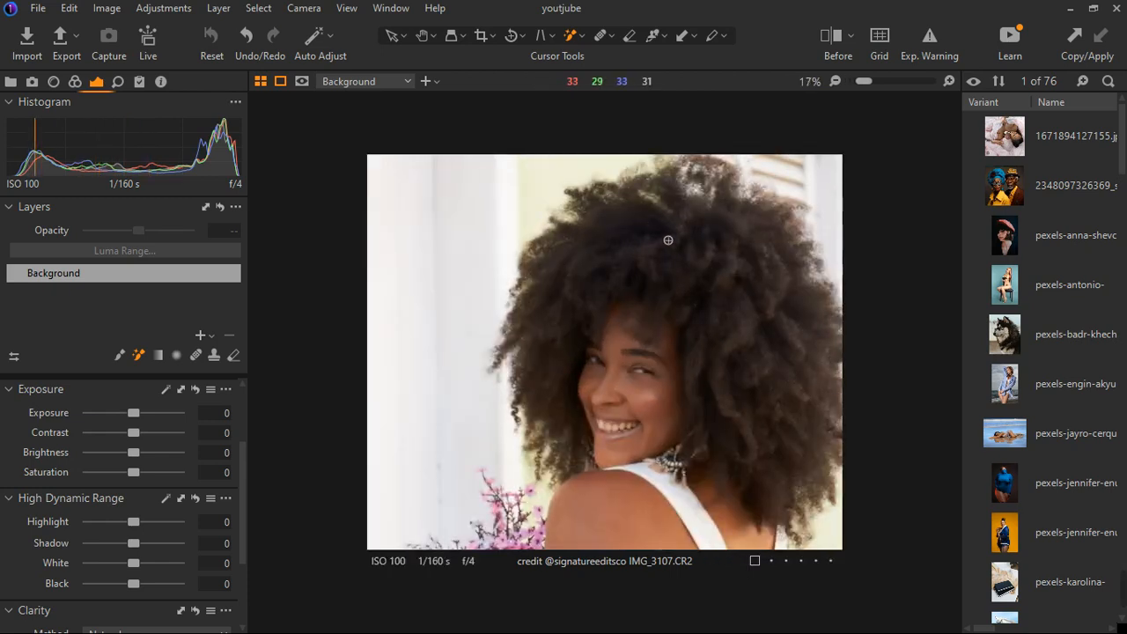
scroll(667, 239, down, 1)
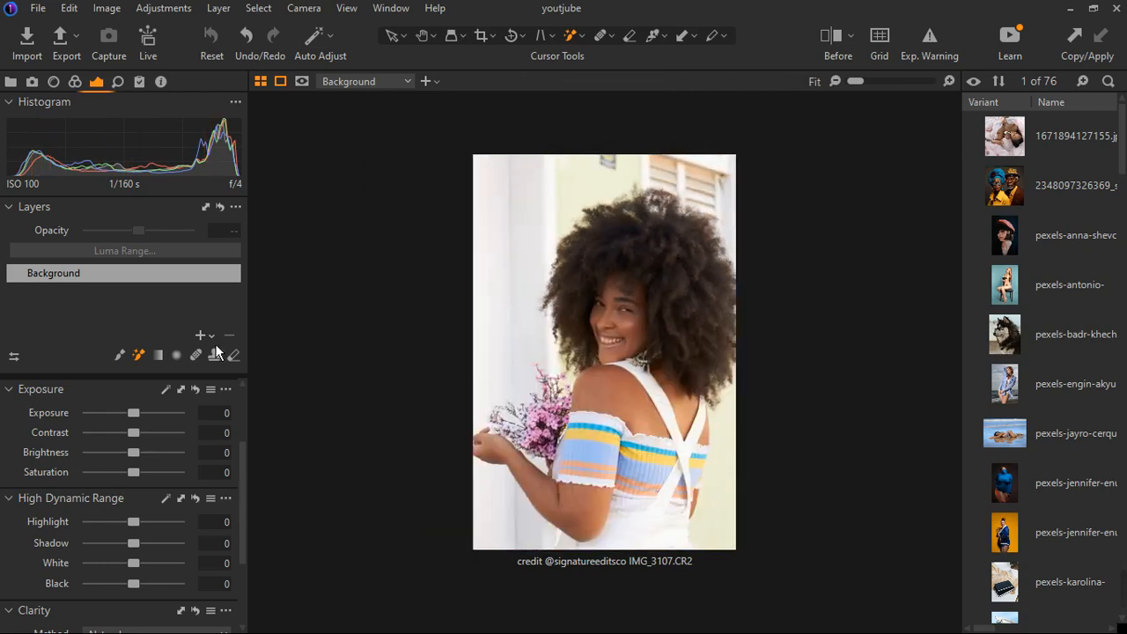
Step: Add a new filled adjustment layer above the Background and check its mask
click(209, 335)
click(264, 378)
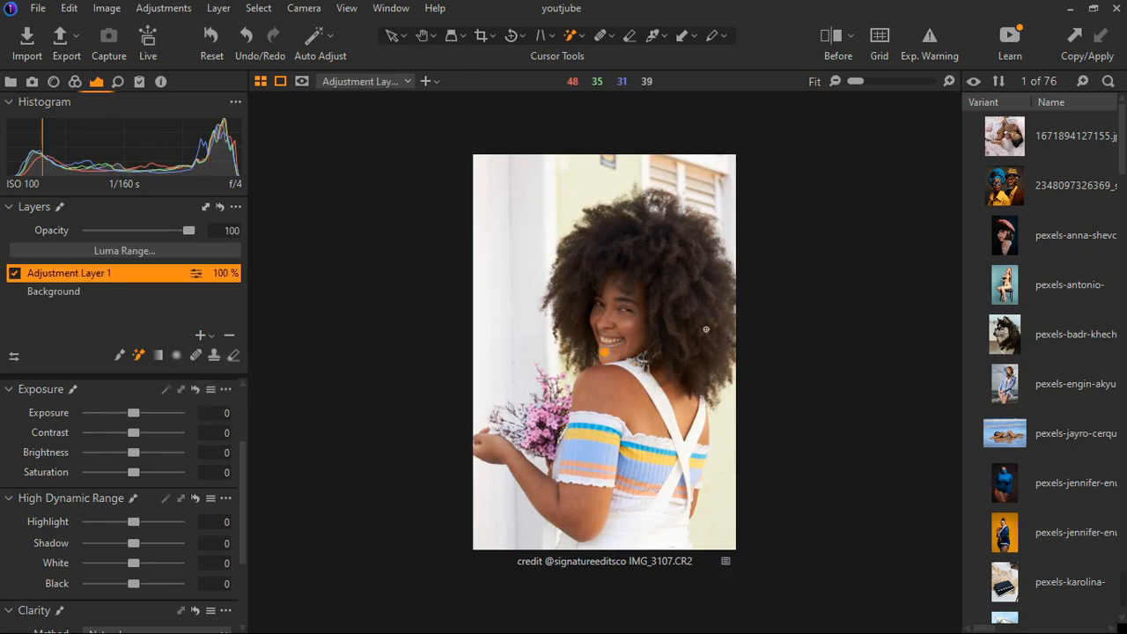
key(m)
key(m)
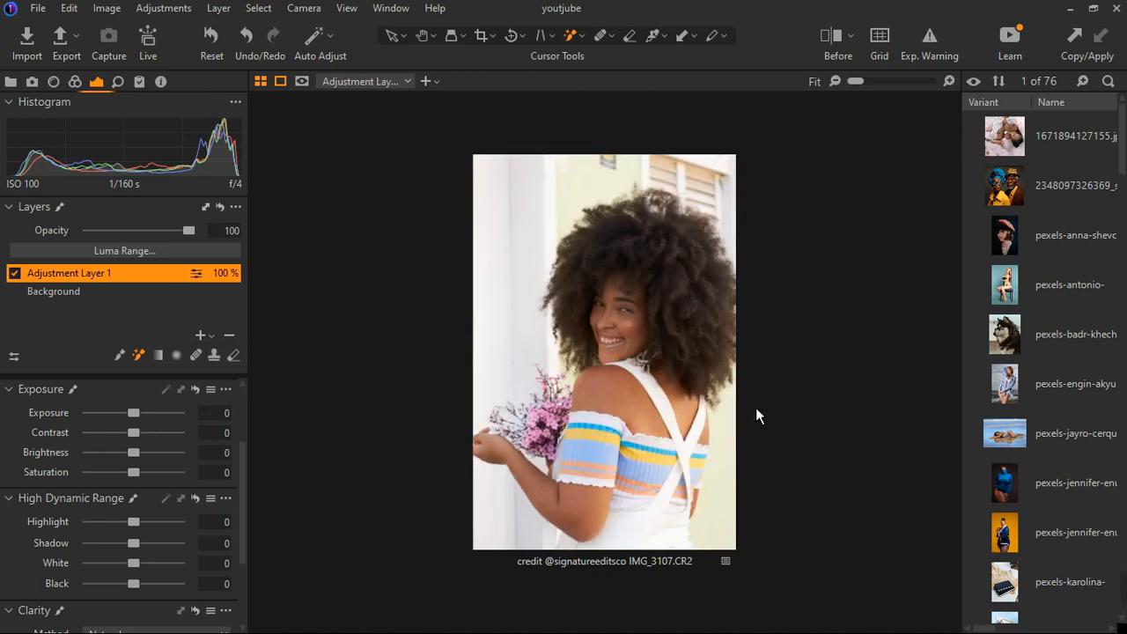
Step: Enable the exposure warning and set the new layer's White to -53 and Highlight to -31 under High Dynamic Range
click(928, 53)
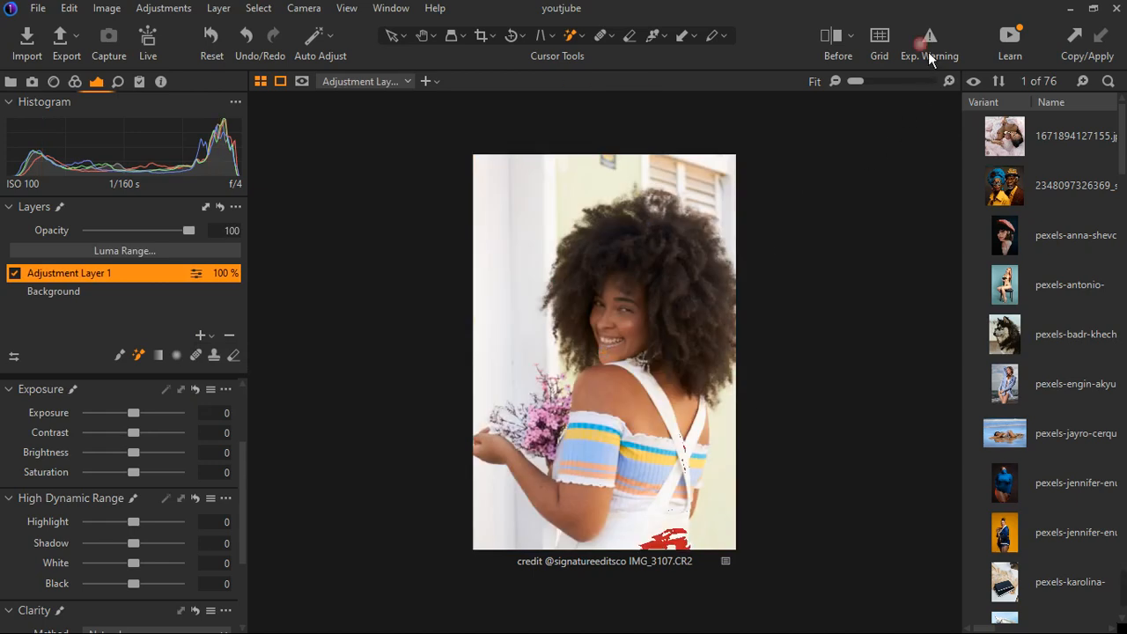
click(928, 53)
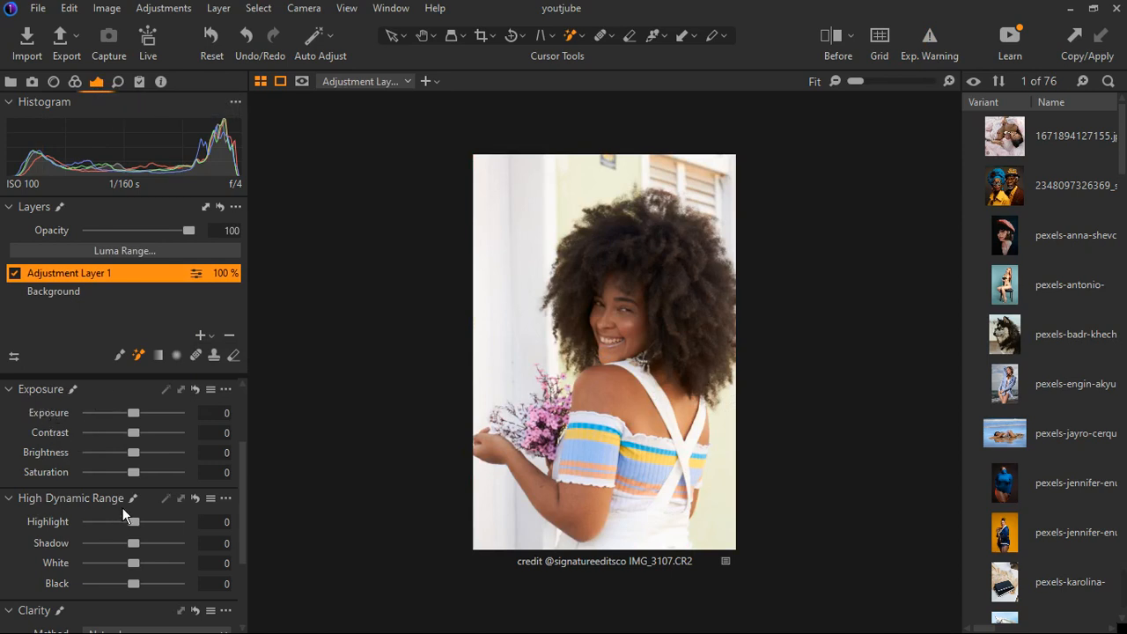
scroll(117, 582, down, 1)
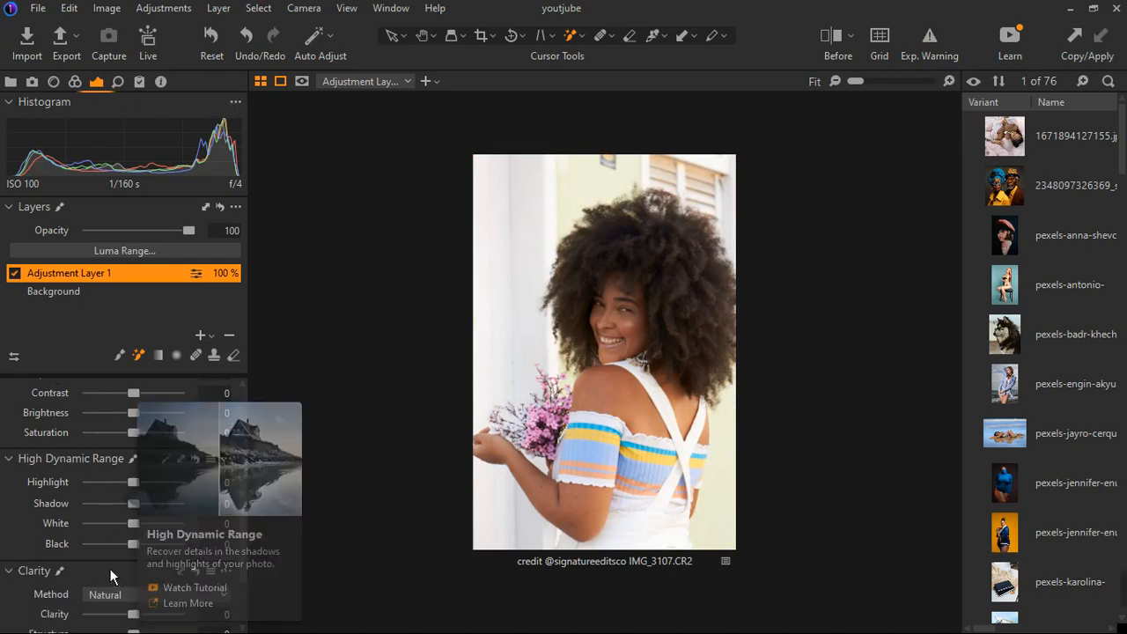
scroll(111, 599, down, 1)
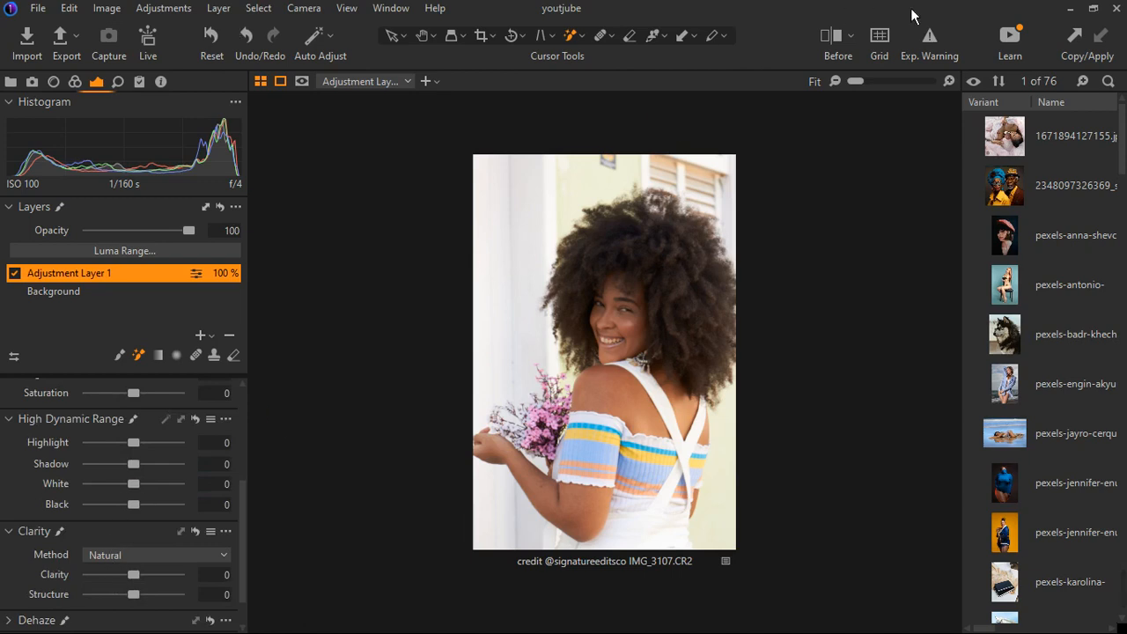
click(951, 54)
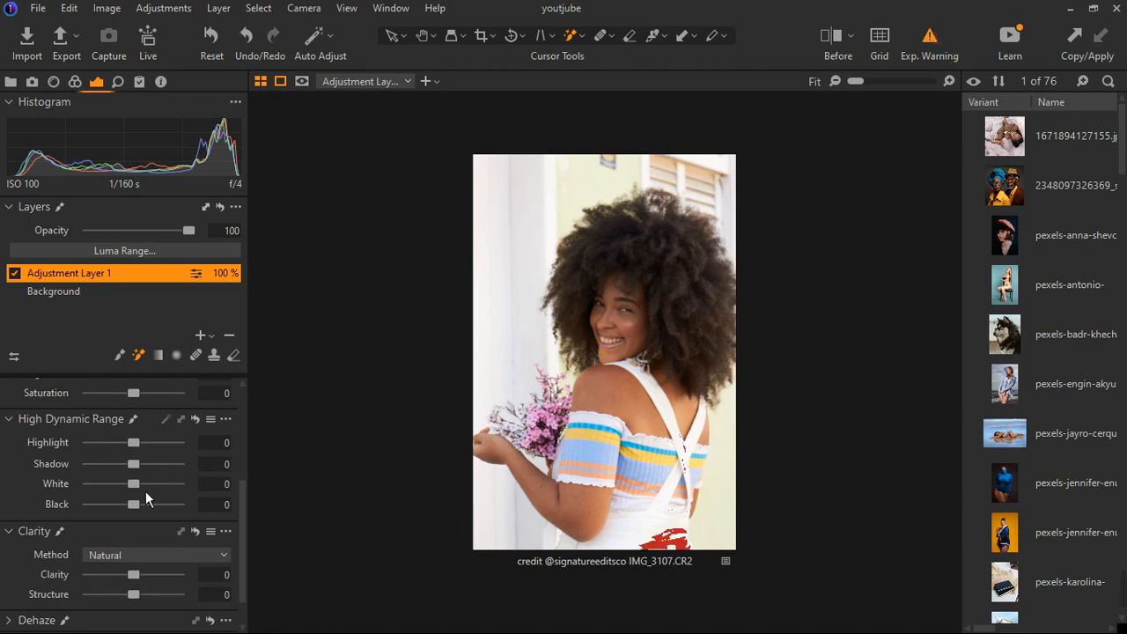
drag(146, 490, 121, 492)
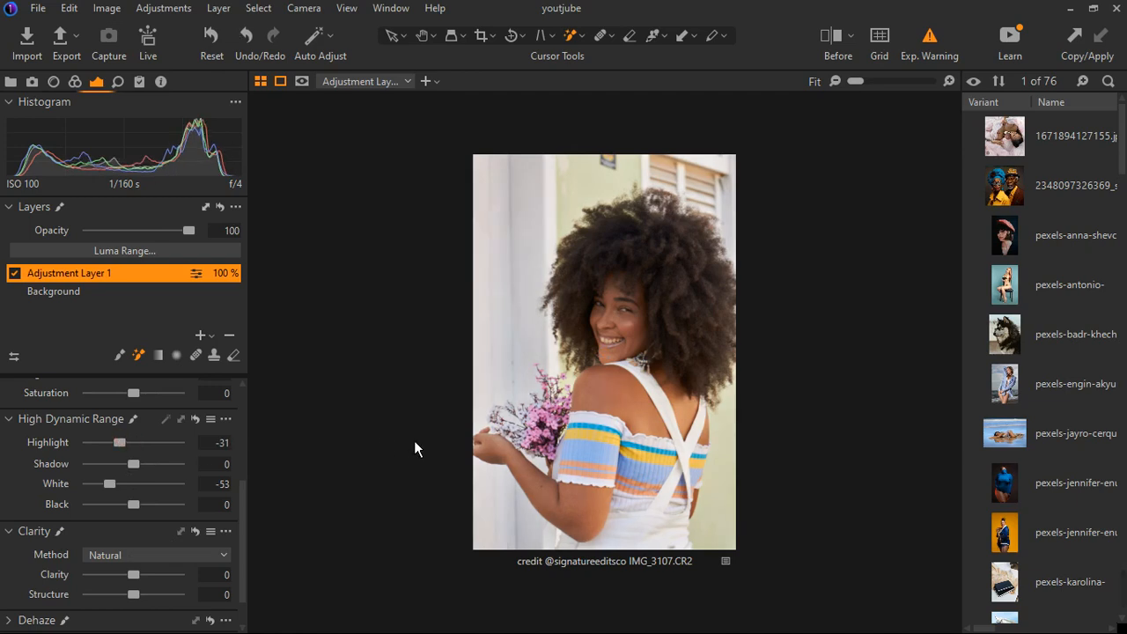
Step: Rename the adjustment layer as "exposure"
double_click(80, 273)
text(exposure)
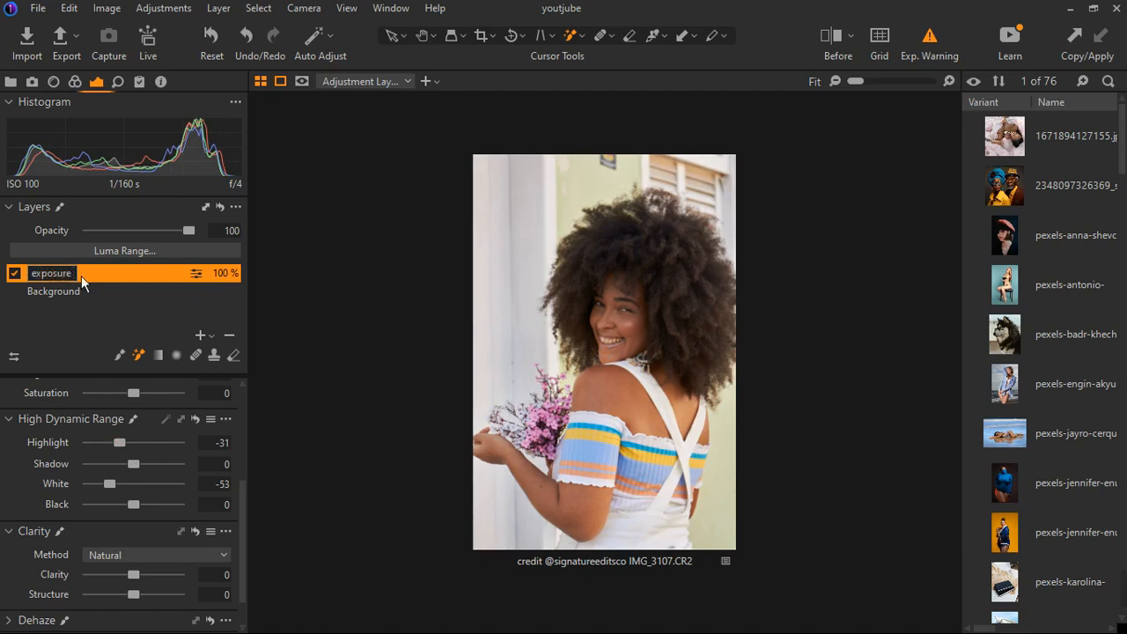
key(Return)
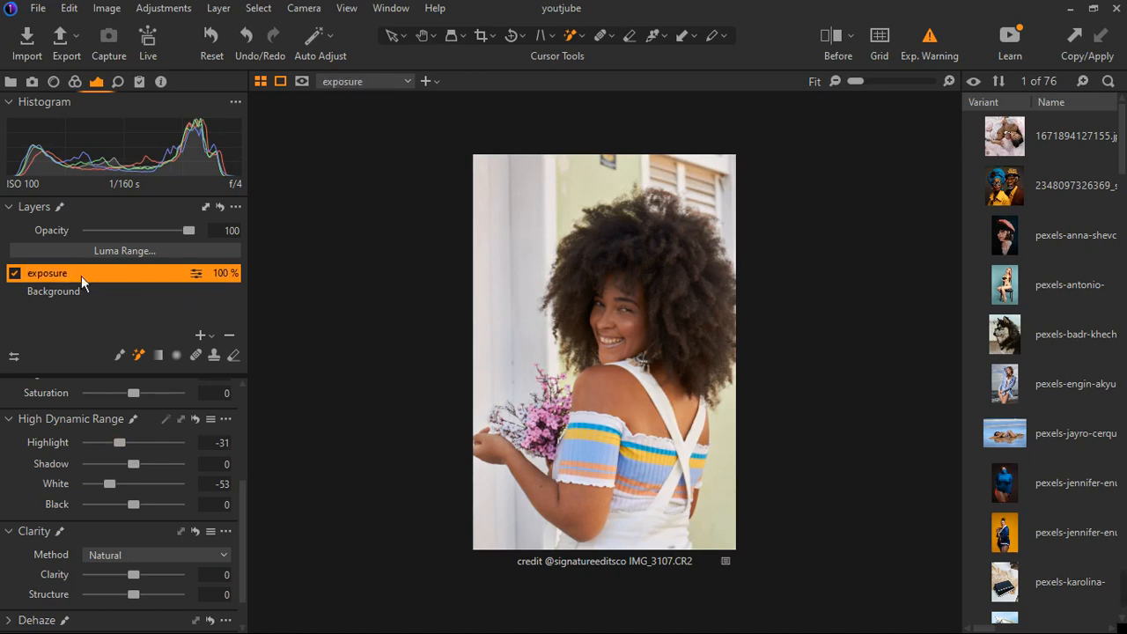
Step: Add another adjustment layer above the exposure layer and name it "skin correct"
click(210, 338)
click(244, 356)
click(405, 380)
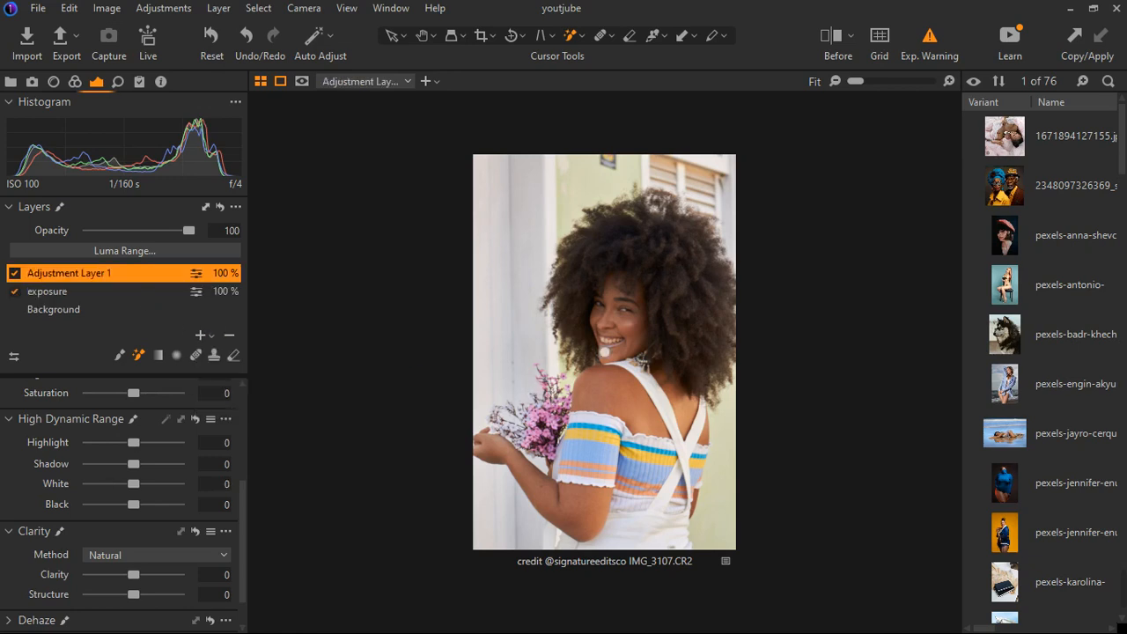
double_click(102, 277)
text(s)
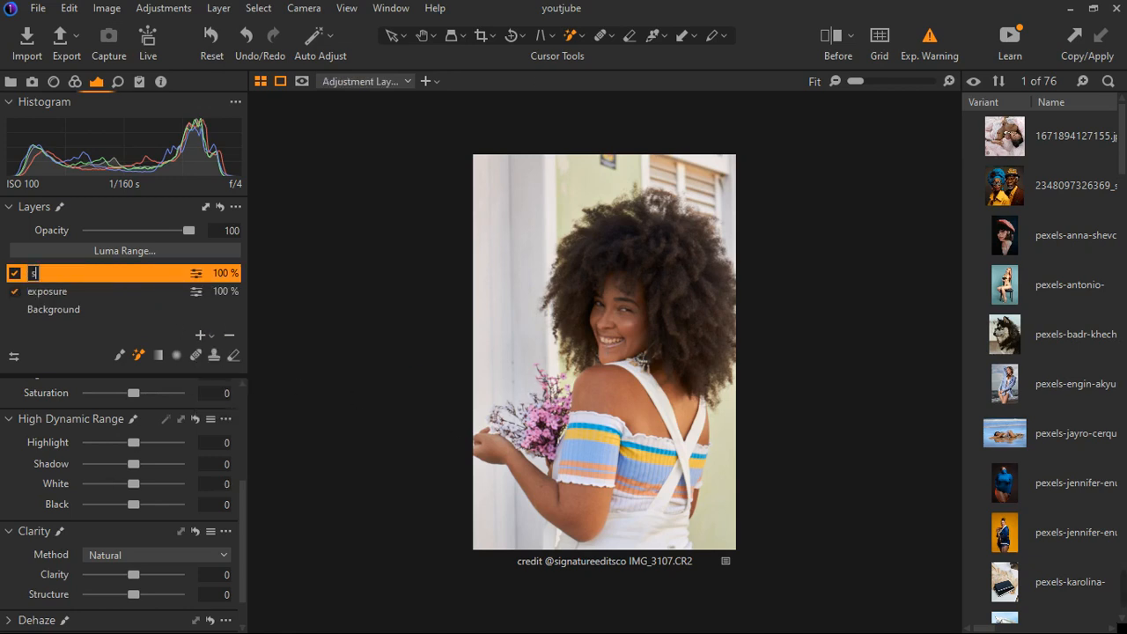
text(kin correct)
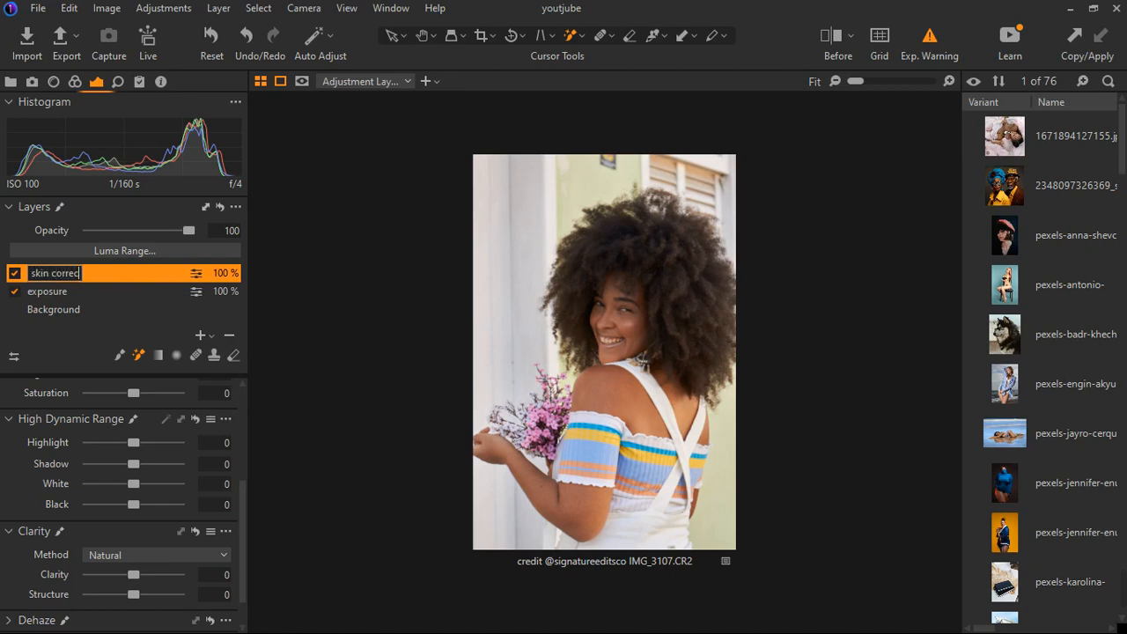
key(Return)
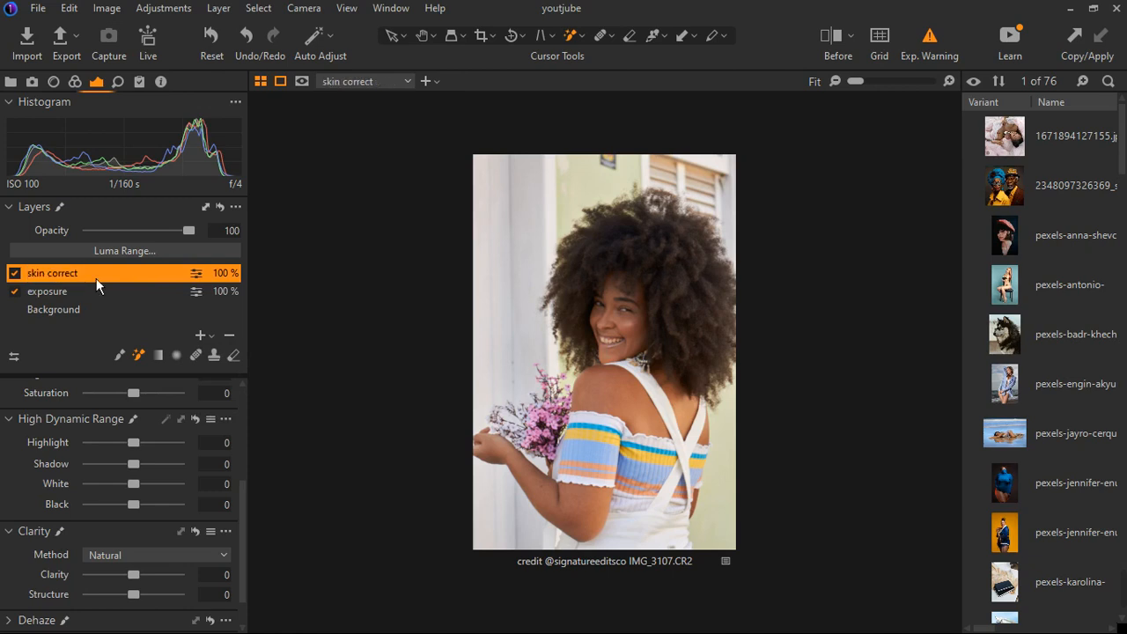
Step: Mask all of the woman's bare skin on the skin correct layer by sampling her shoulder
click(140, 356)
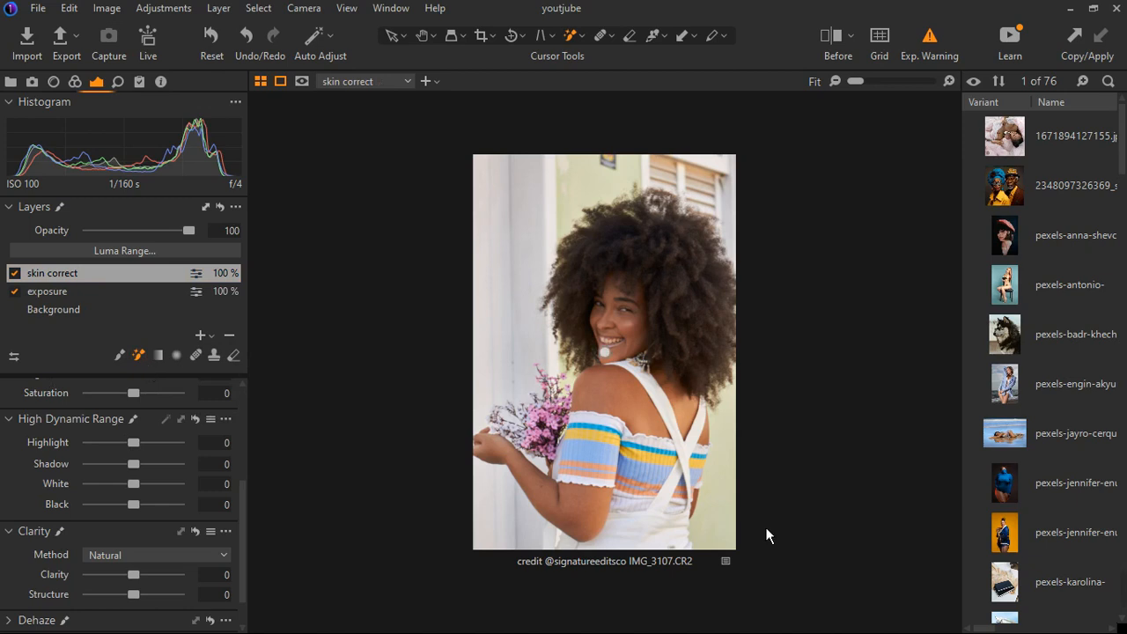
click(605, 394)
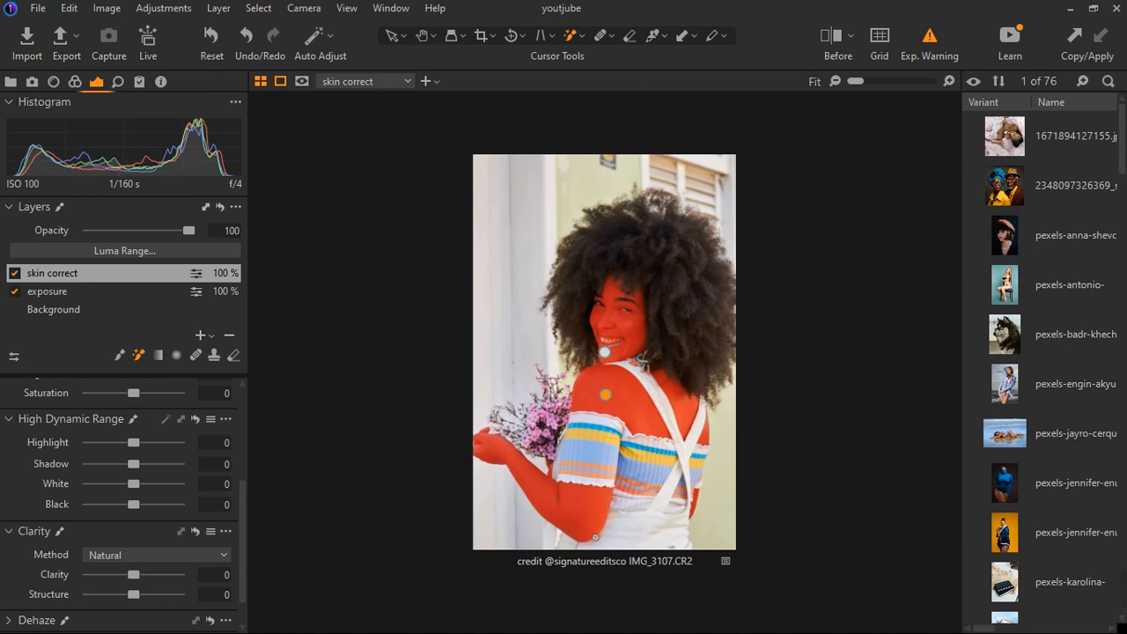
Step: Erase the teeth, lips and eyes from the skin mask and hide the mask overlay
scroll(632, 319, up, 3)
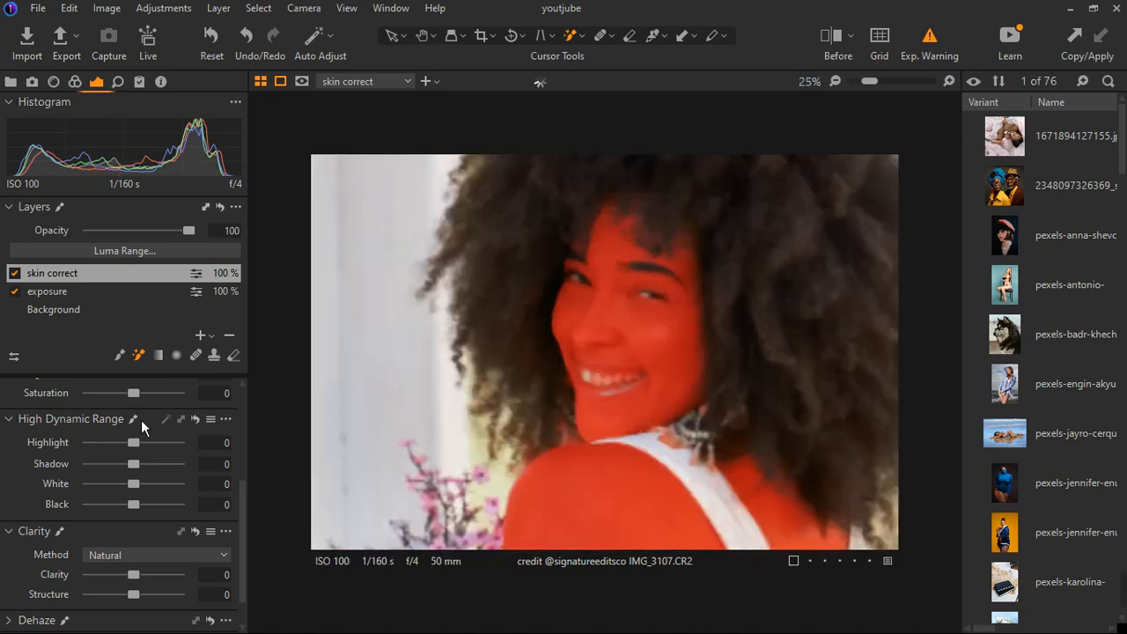
click(233, 356)
scroll(590, 418, up, 1)
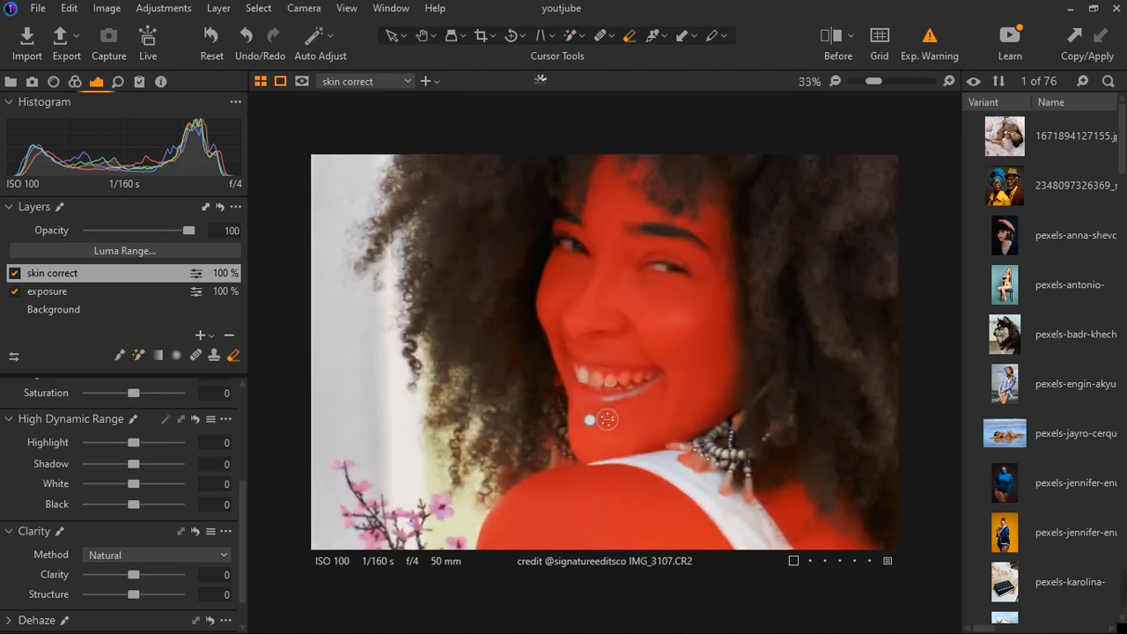
mouse_move(596, 380)
mouse_down()
mouse_move(654, 385)
mouse_move(616, 401)
mouse_move(587, 384)
mouse_move(590, 374)
mouse_move(678, 410)
mouse_move(642, 407)
mouse_move(647, 448)
mouse_move(702, 435)
mouse_move(624, 446)
mouse_move(607, 433)
mouse_move(745, 403)
mouse_move(730, 391)
mouse_move(607, 401)
mouse_move(656, 396)
mouse_move(608, 407)
mouse_move(672, 435)
mouse_move(694, 428)
mouse_up()
scroll(592, 381, up, 2)
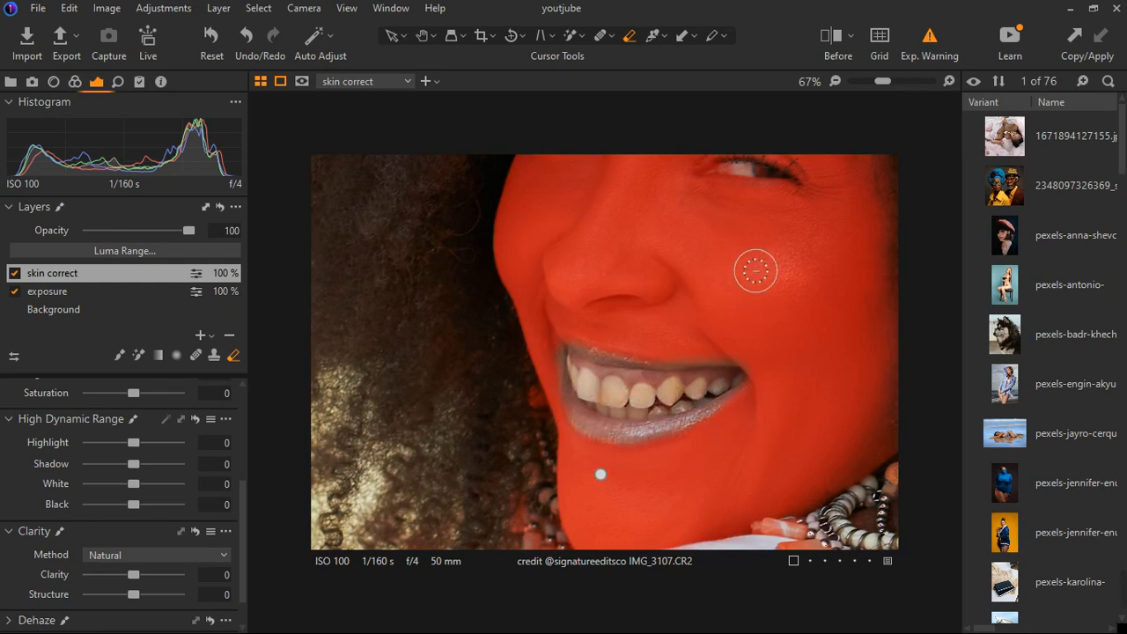
scroll(728, 319, down, 2)
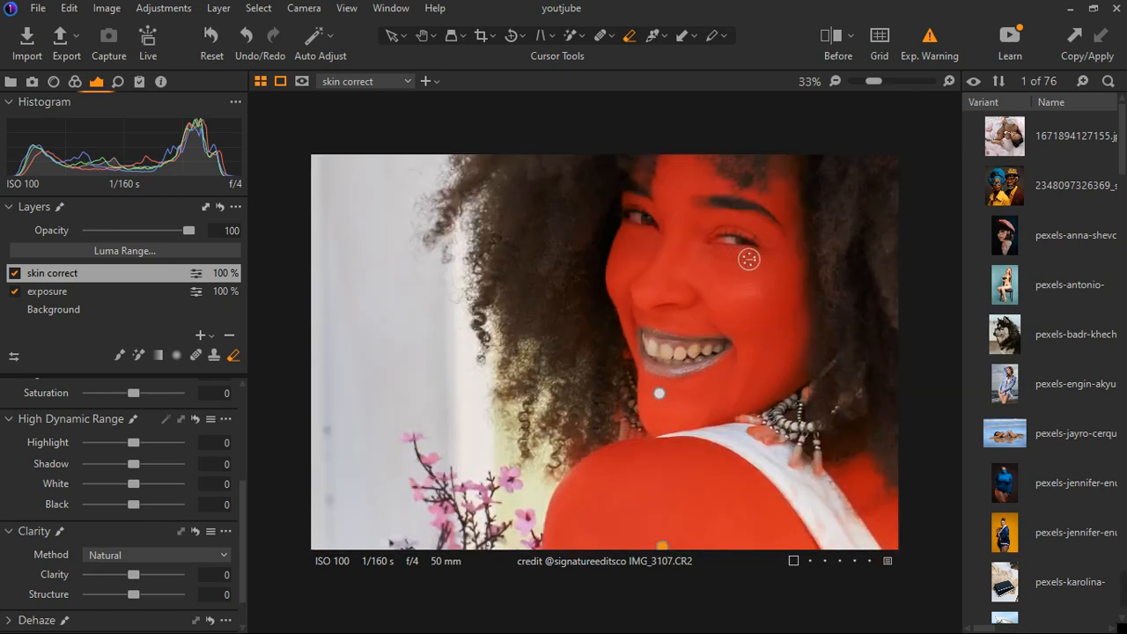
mouse_move(755, 259)
mouse_down()
mouse_move(767, 257)
mouse_move(750, 249)
mouse_up()
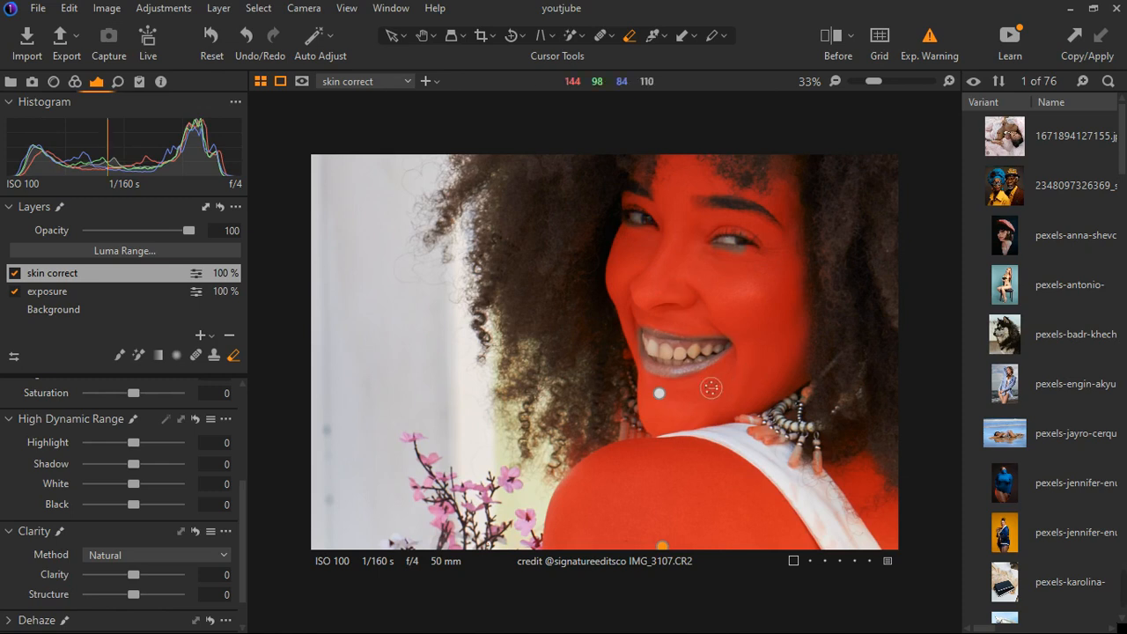
scroll(704, 389, down, 1)
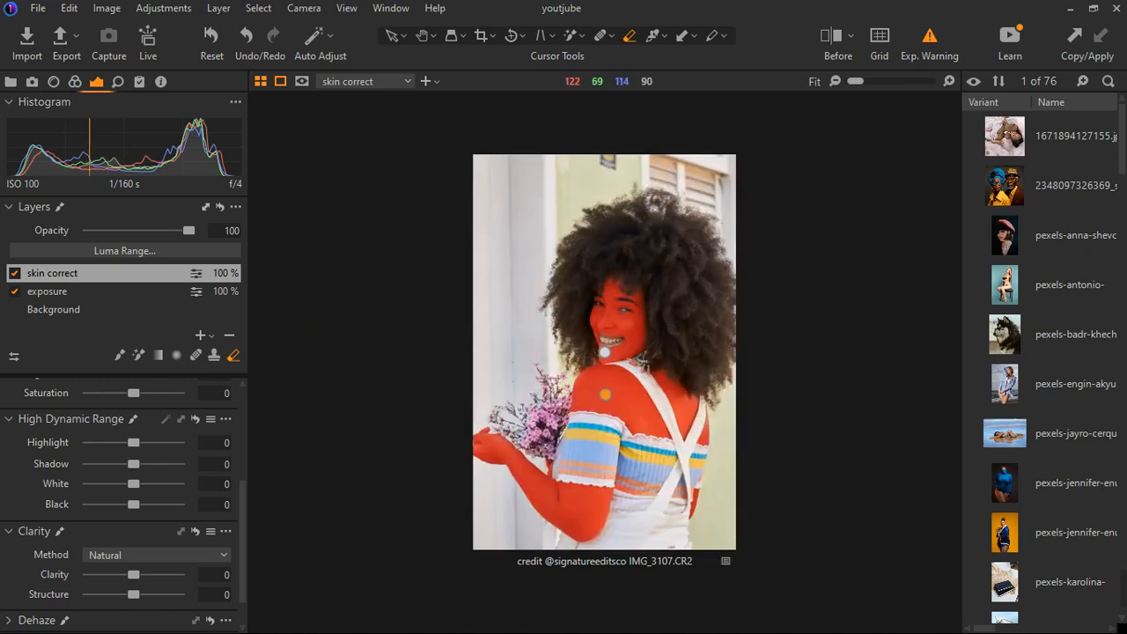
key(m)
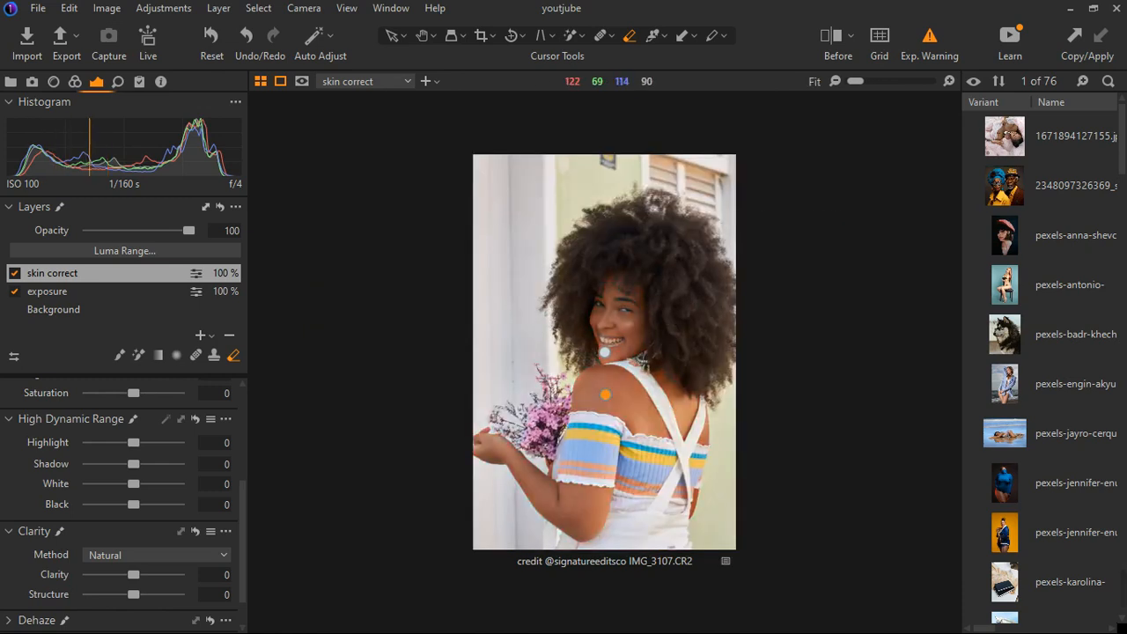
Step: Sample the skin on the woman's back as the reference colour for the Color Editor's Skin Tone correction
click(76, 83)
scroll(74, 440, up, 3)
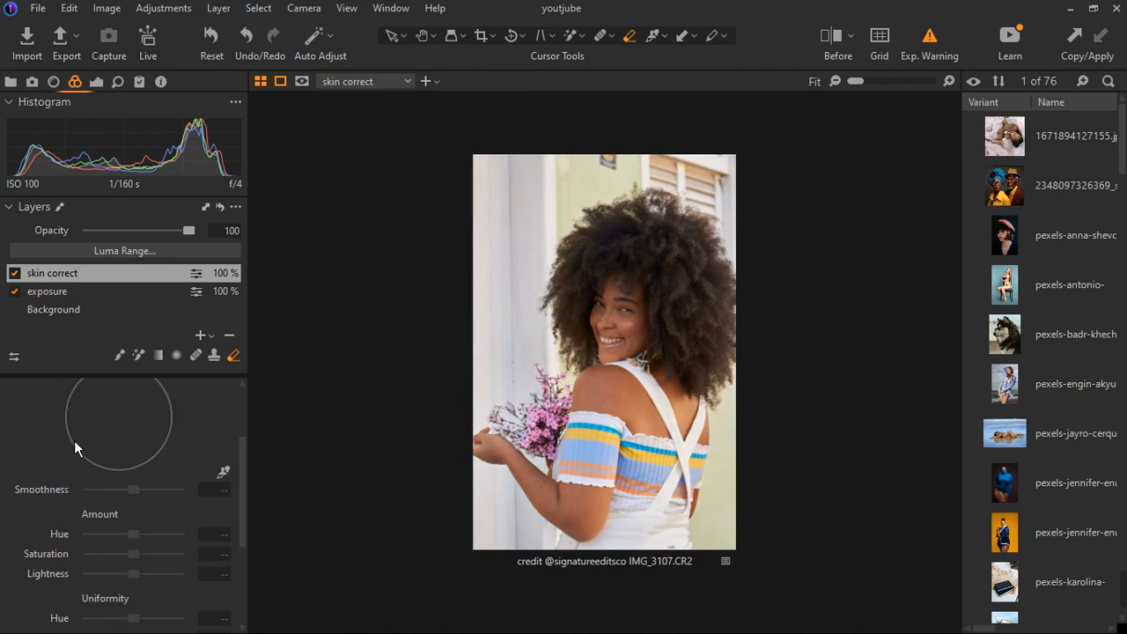
click(225, 554)
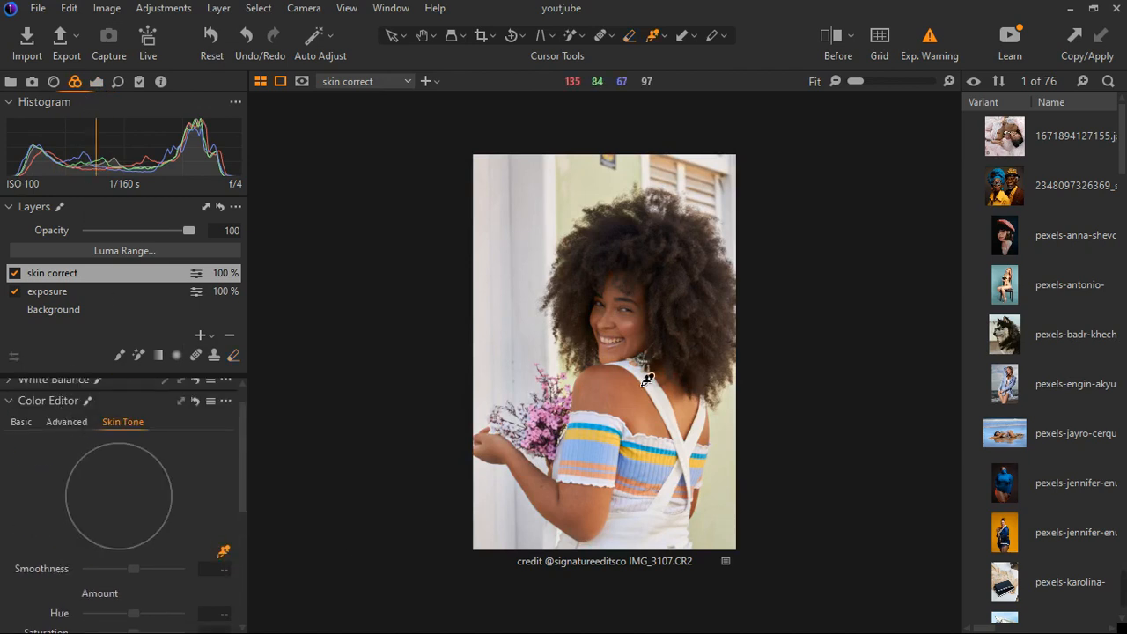
click(695, 431)
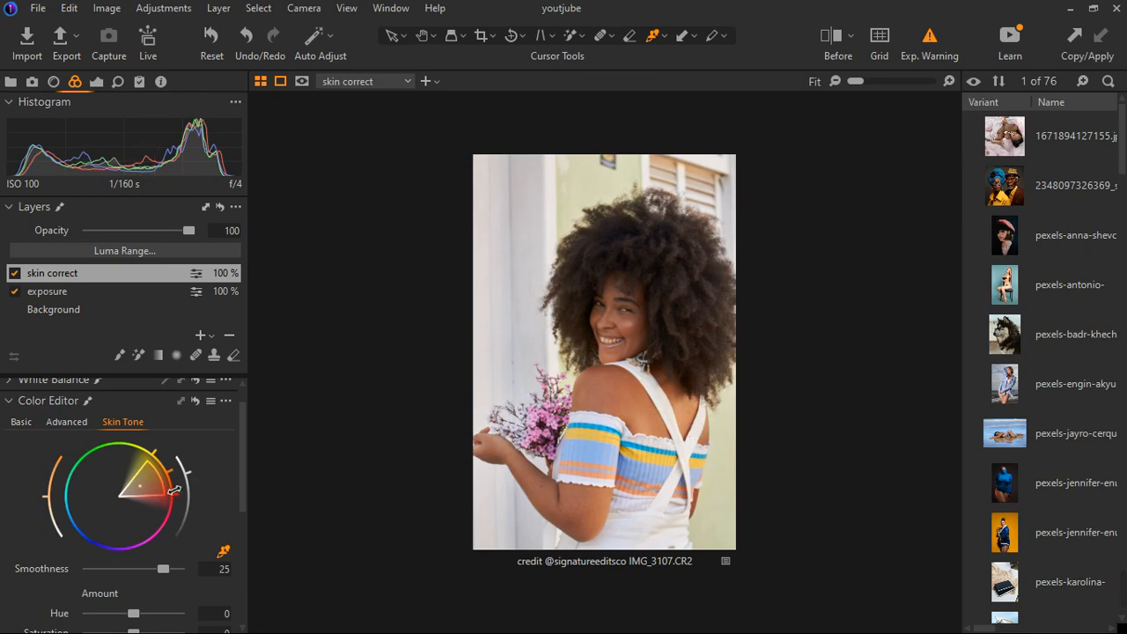
click(693, 440)
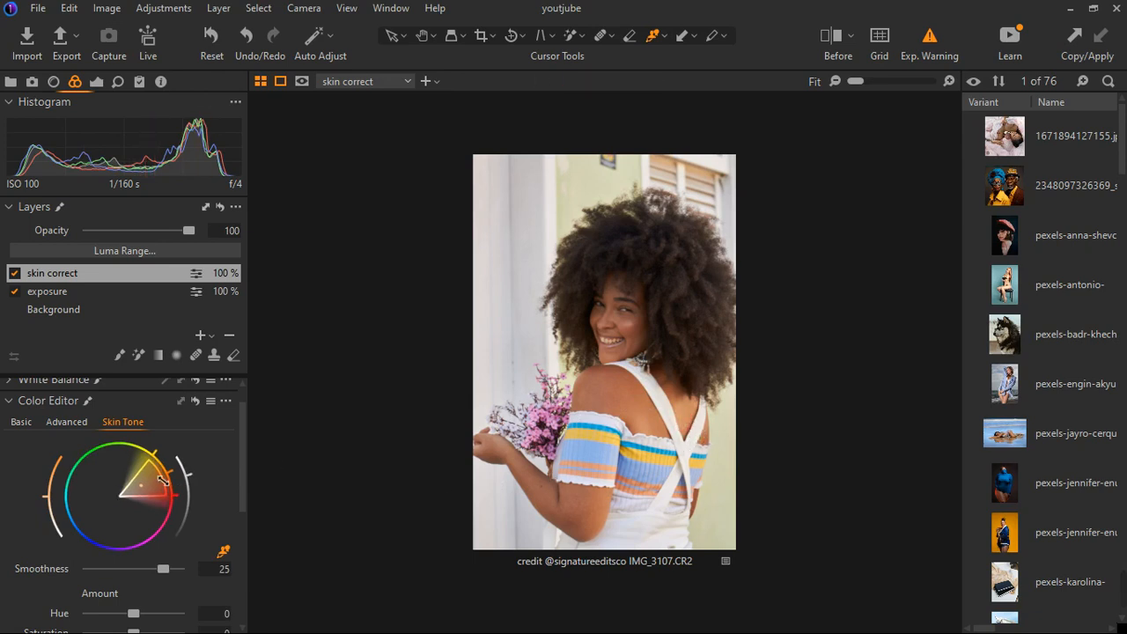
Step: Set the Skin Tone uniformity on the skin correct layer to Hue 83, Saturation 91 and Lightness 38
scroll(210, 511, down, 3)
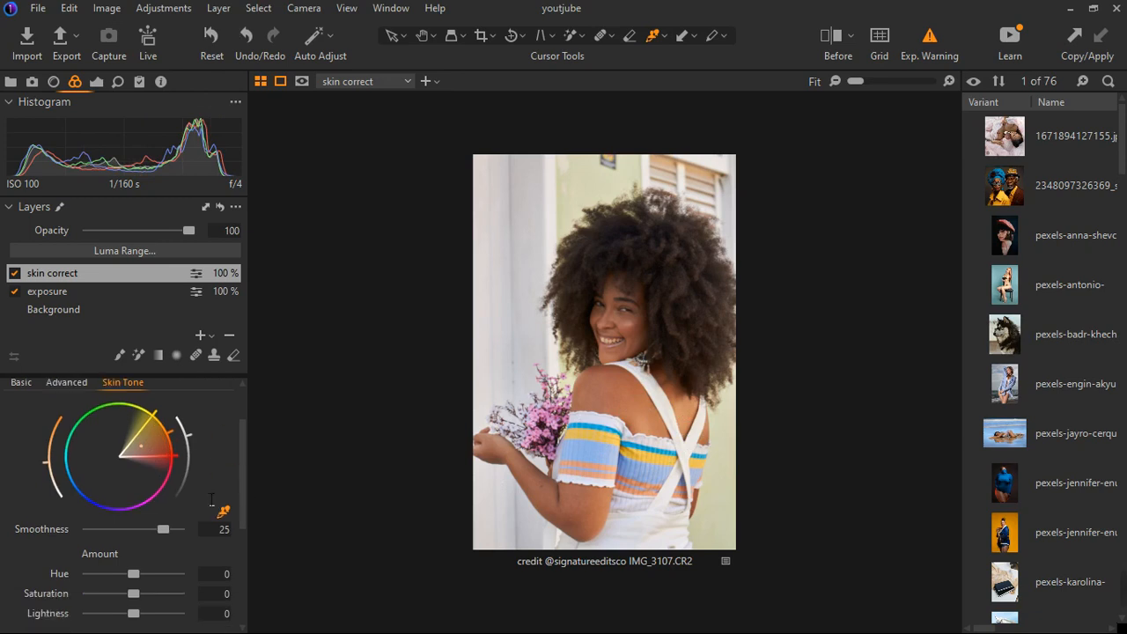
scroll(141, 546, down, 1)
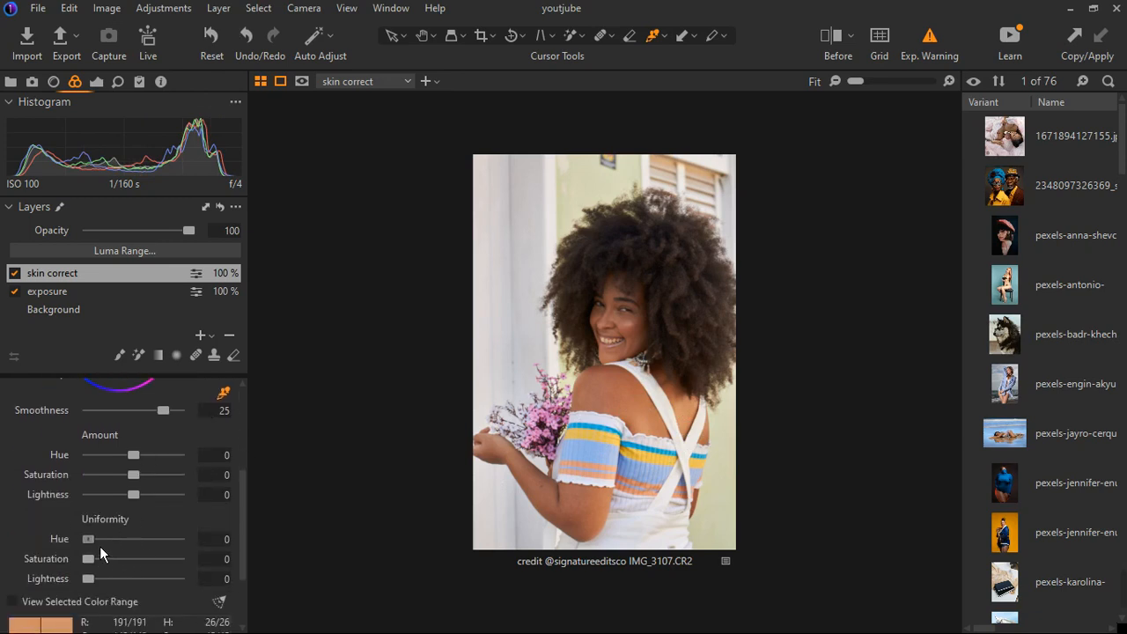
drag(99, 546, 172, 551)
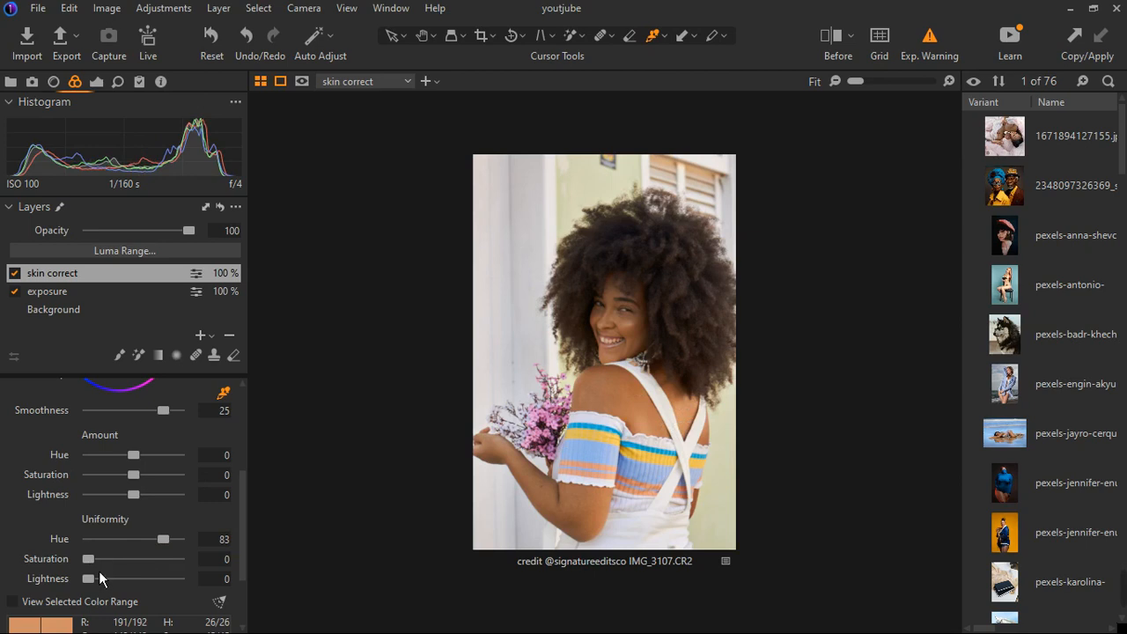
drag(99, 570, 181, 566)
drag(101, 584, 130, 587)
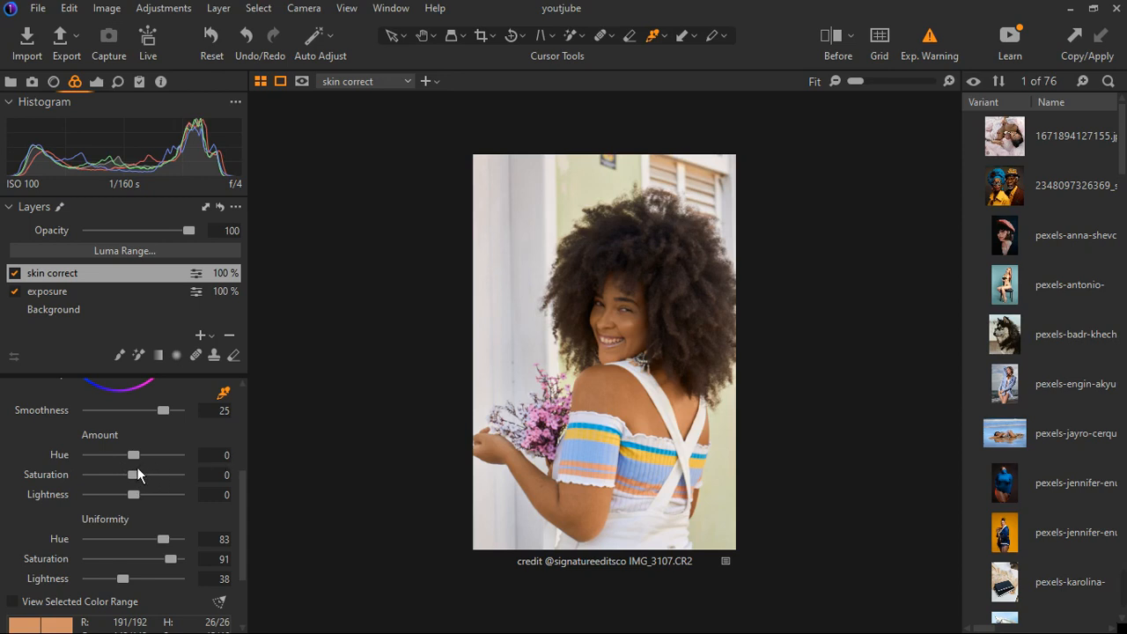
Step: Compare the edited portrait with the original in a before/after split view, then turn the comparison off
click(842, 51)
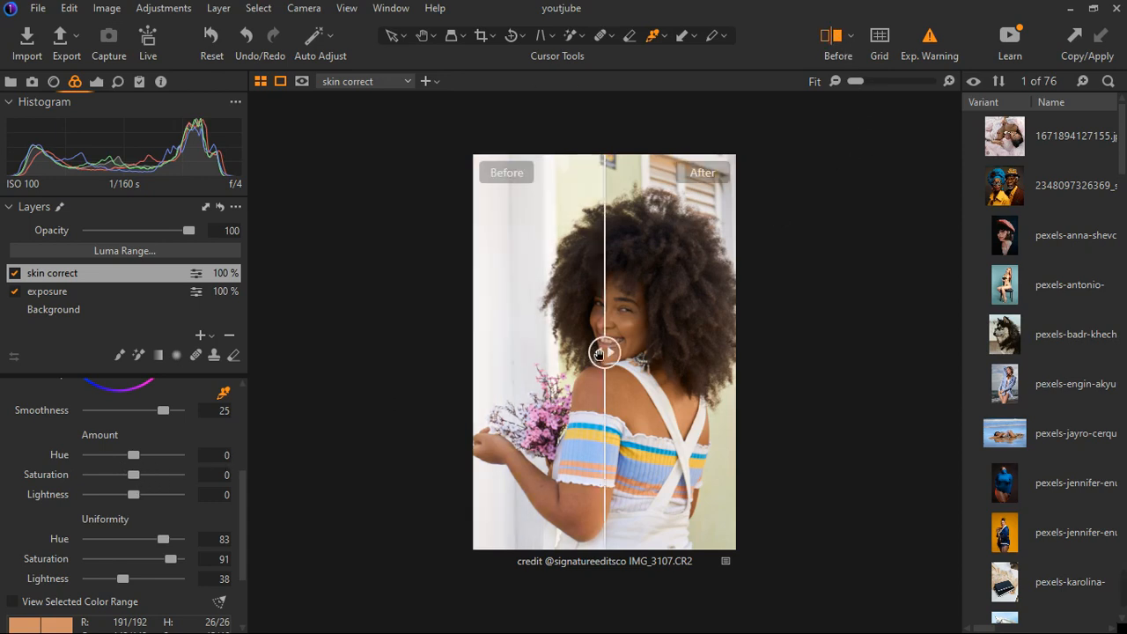
drag(604, 354, 493, 355)
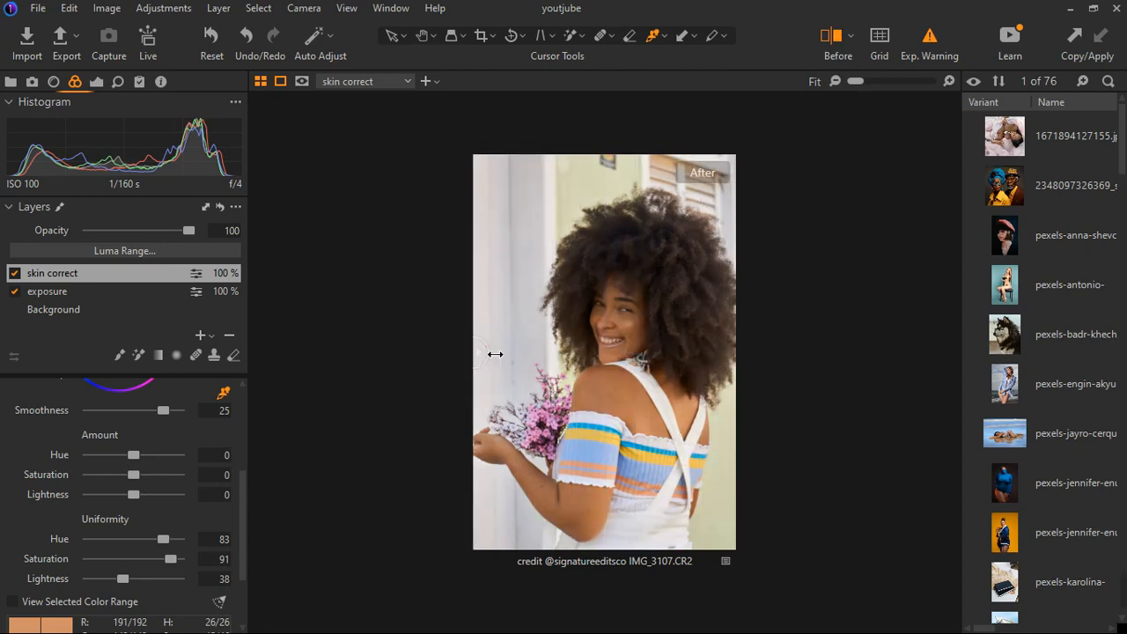
click(836, 45)
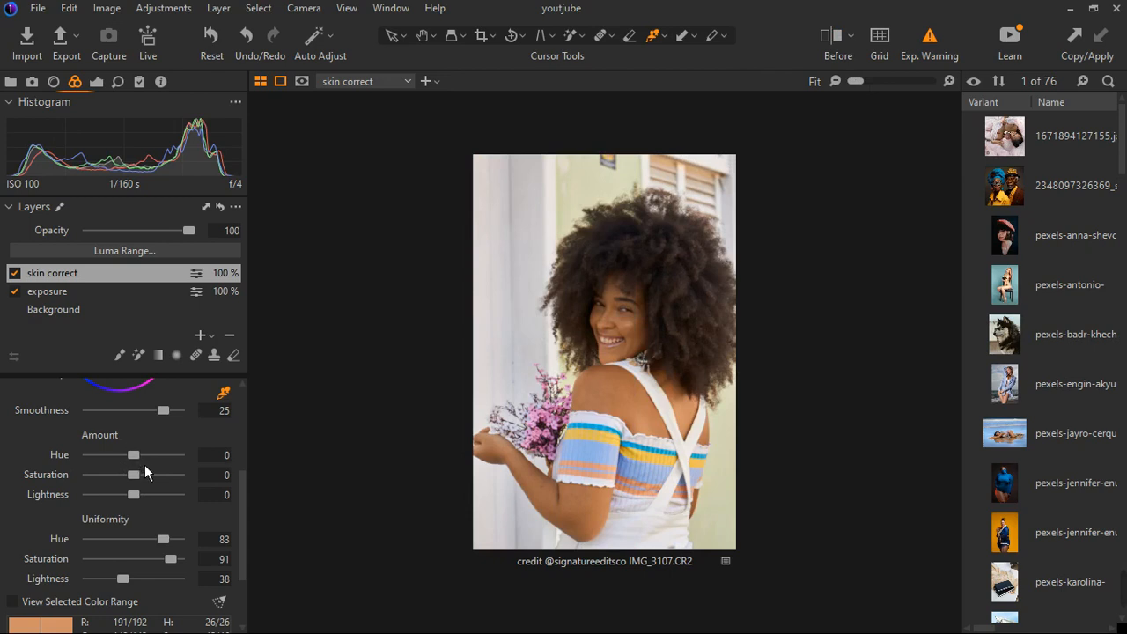
Step: Set the Skin Tone amounts to Hue -2.8, Saturation 2.2 and Lightness 0.5, comparing the portrait with the original
drag(144, 464, 124, 465)
click(835, 45)
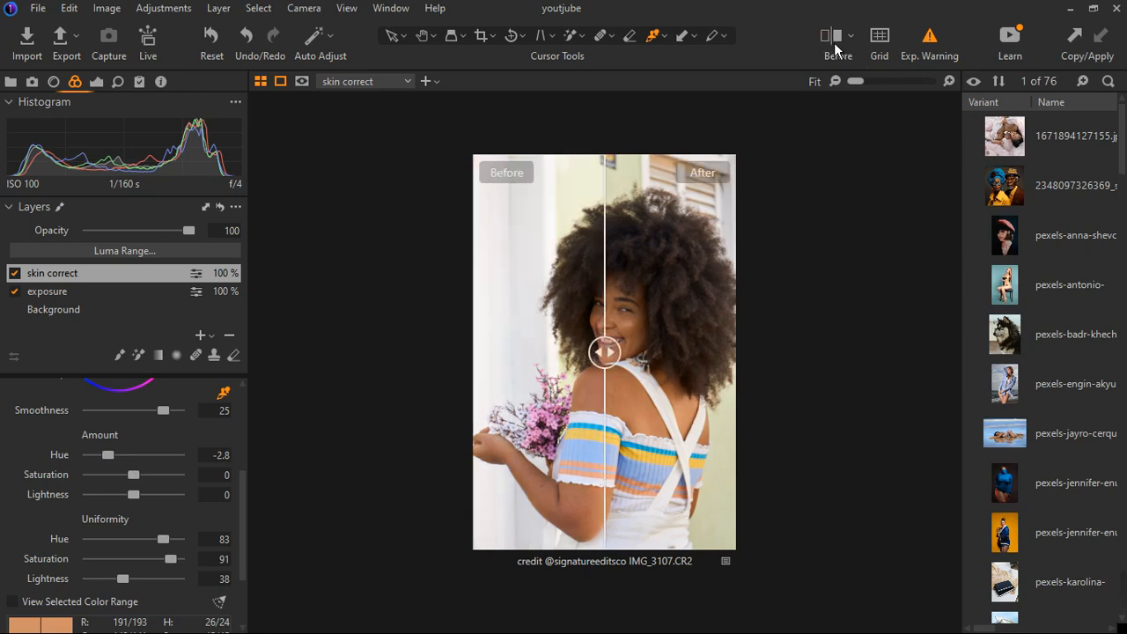
drag(616, 368, 476, 364)
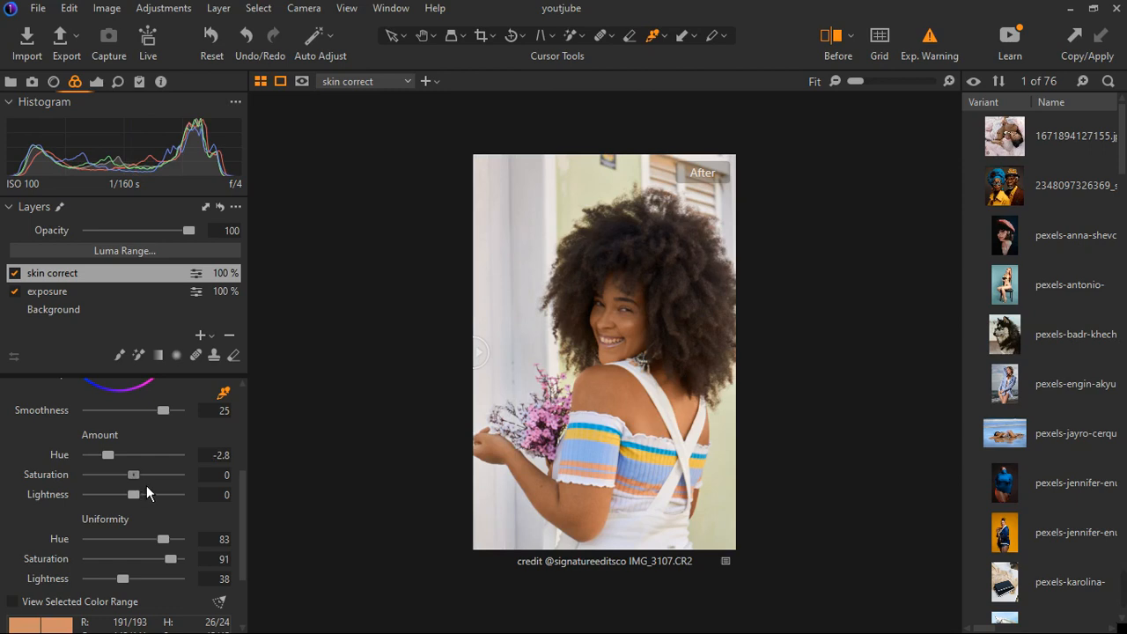
drag(135, 475, 143, 474)
drag(157, 482, 149, 505)
Step: Add a new empty adjustment layer above skin correct, mask the woman's bare skin by sampling her forearm, and hide the mask overlay
click(211, 338)
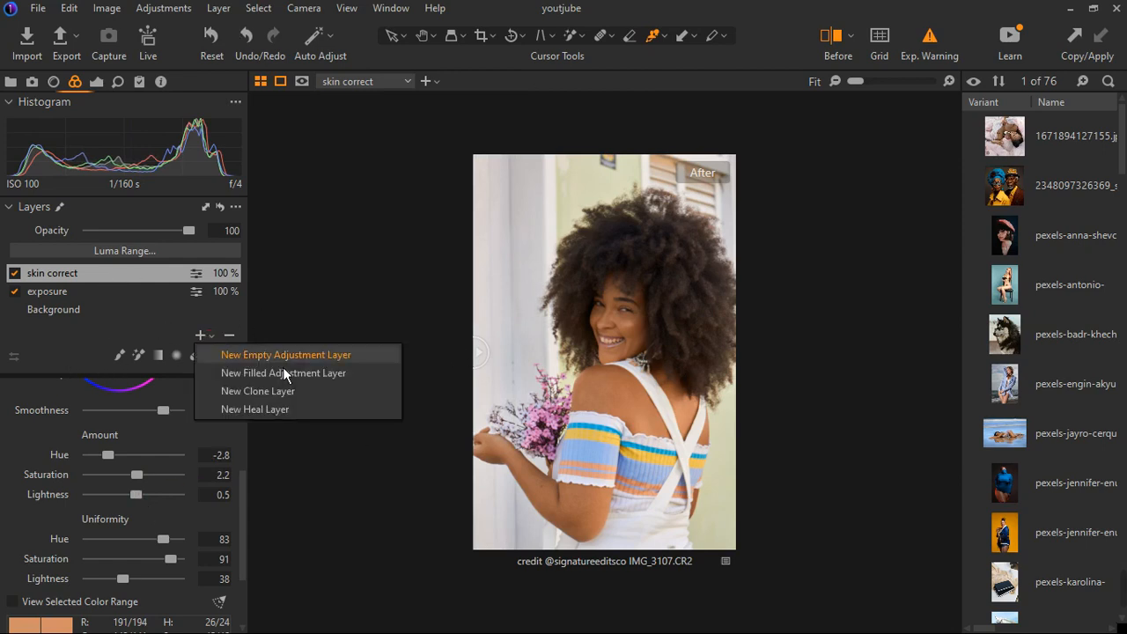
click(277, 356)
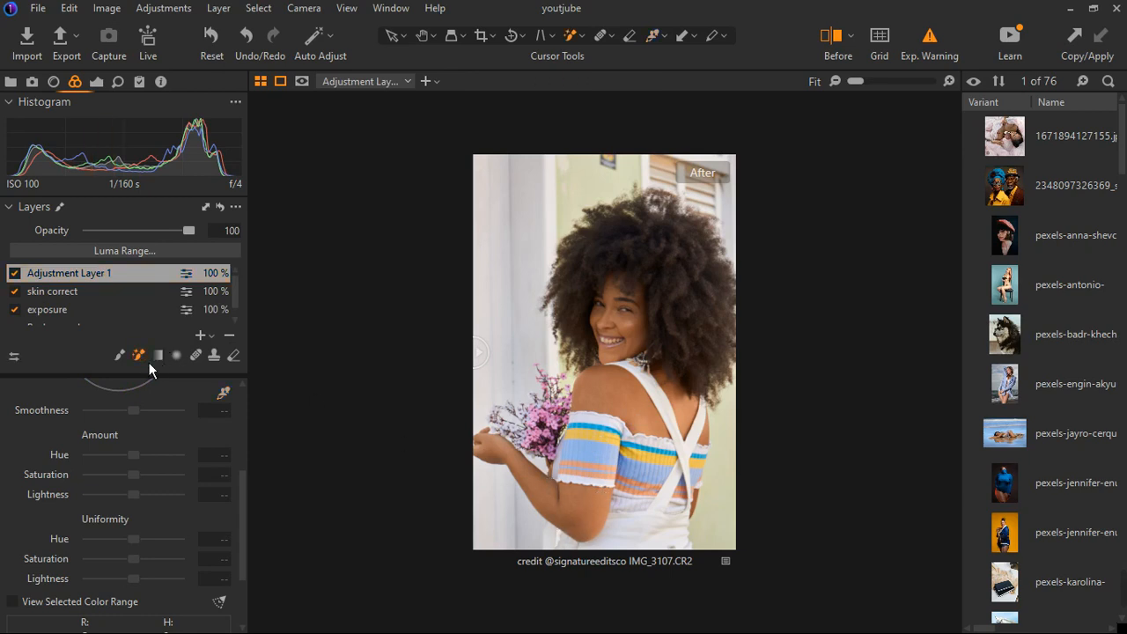
click(540, 493)
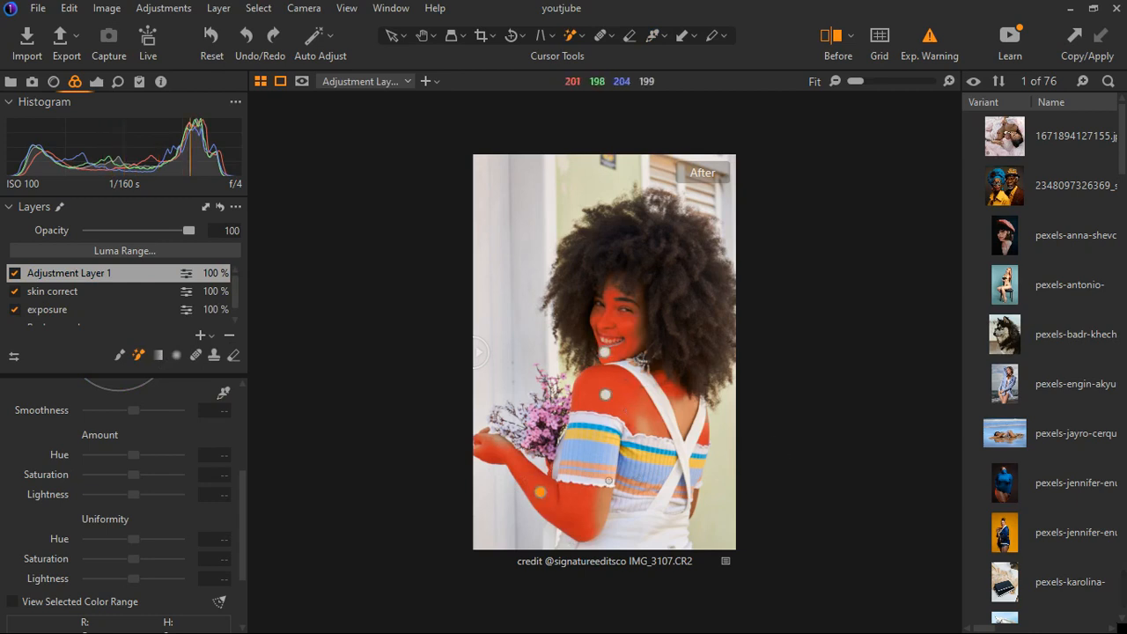
key(m)
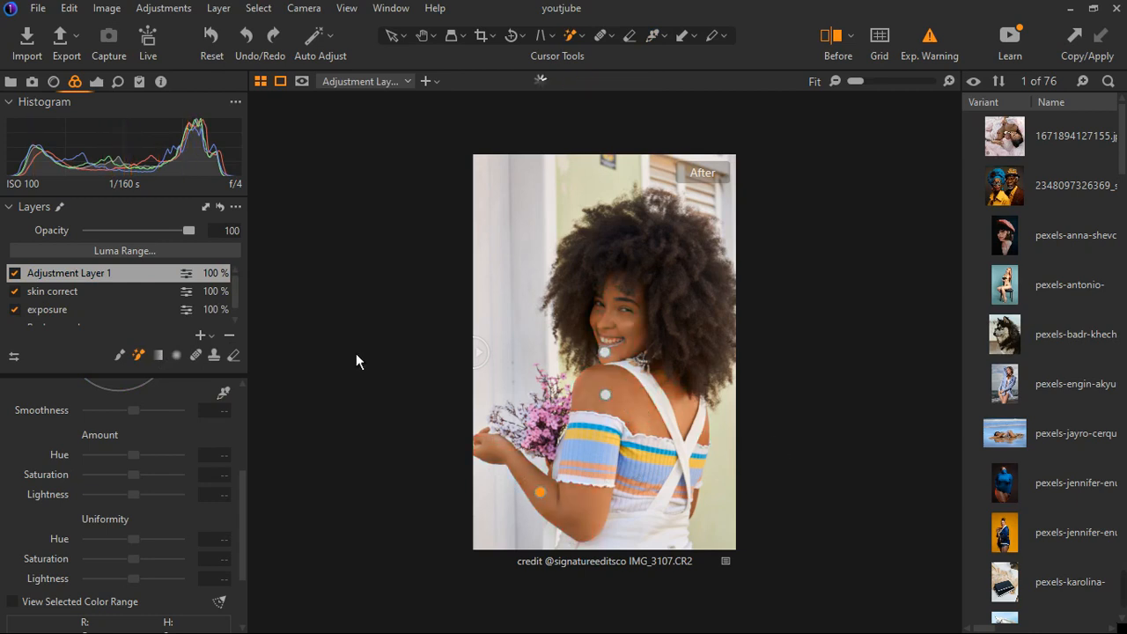
Step: Raise the High Dynamic Range Shadow value of the new skin layer to 33
click(97, 82)
scroll(122, 479, down, 1)
scroll(122, 478, up, 2)
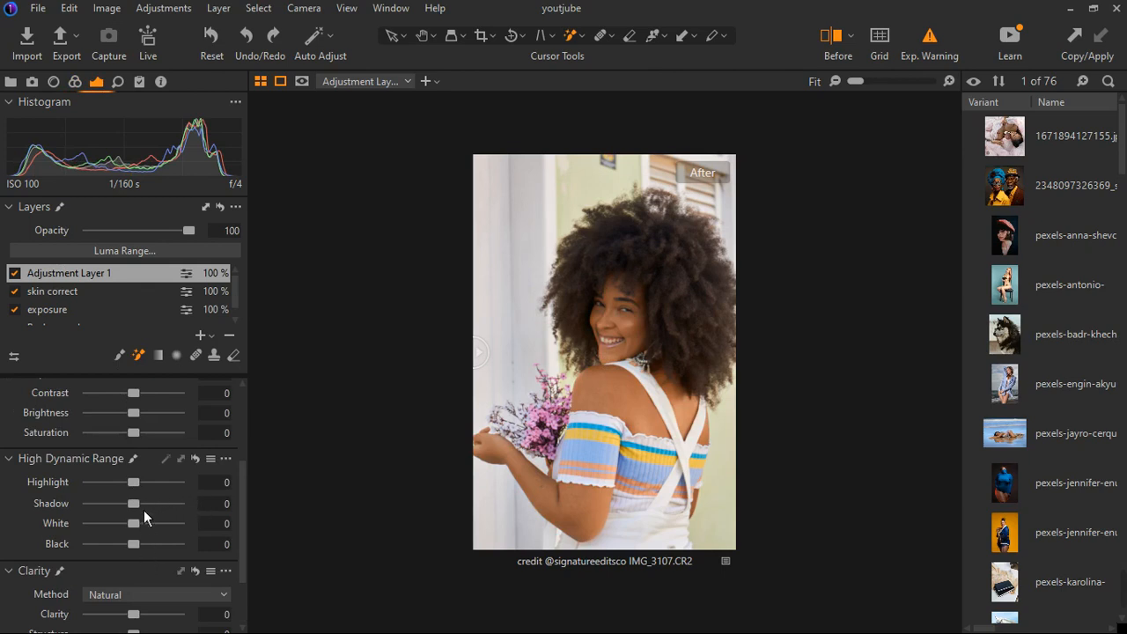
drag(144, 510, 158, 507)
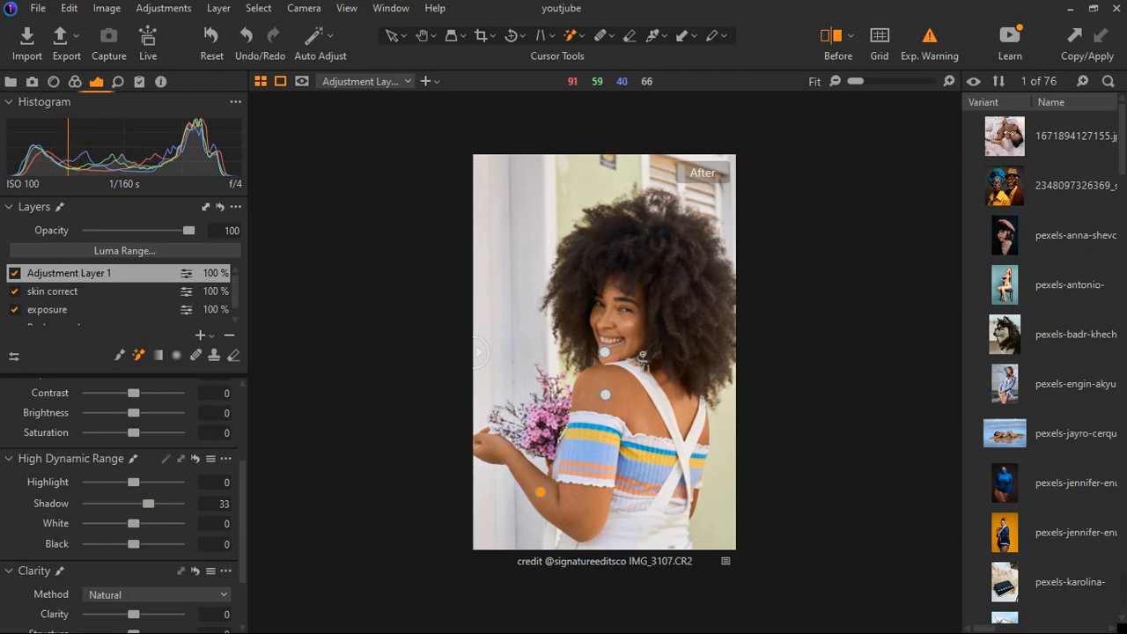
Step: Examine the skin mask coverage on the woman's face up close, with the overlay shown and hidden
click(643, 329)
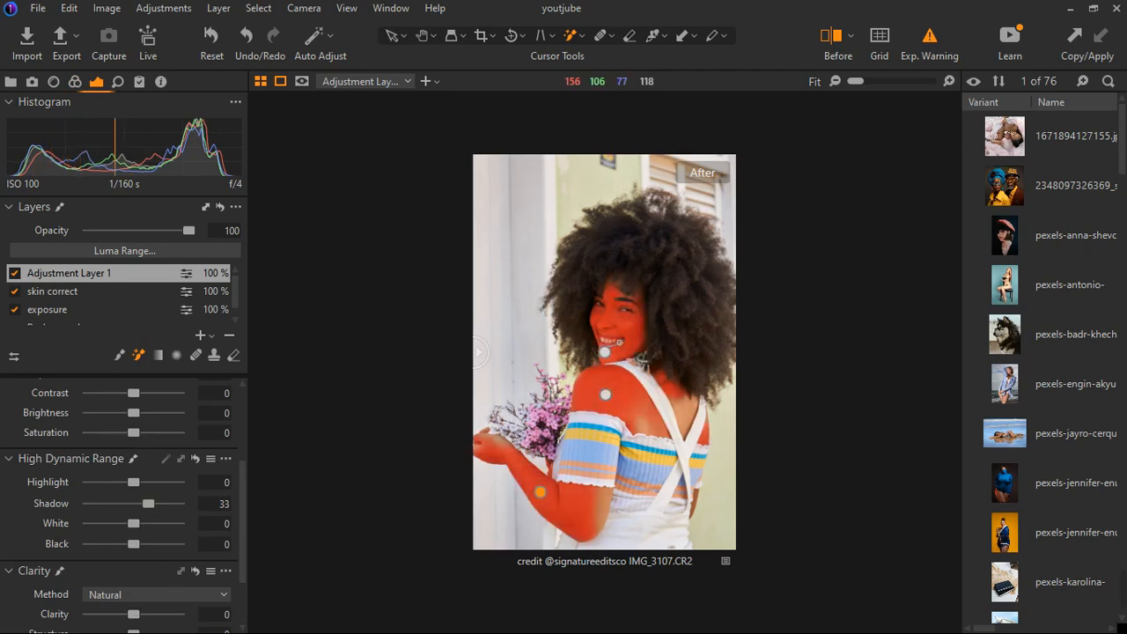
scroll(610, 288, up, 2)
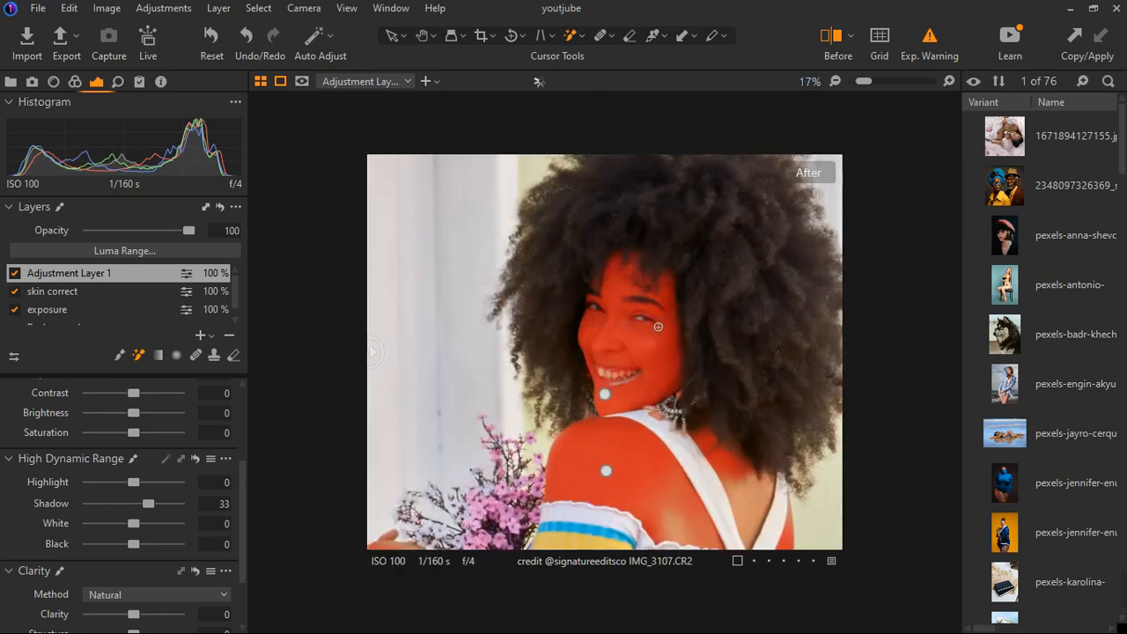
scroll(658, 328, down, 1)
key(m)
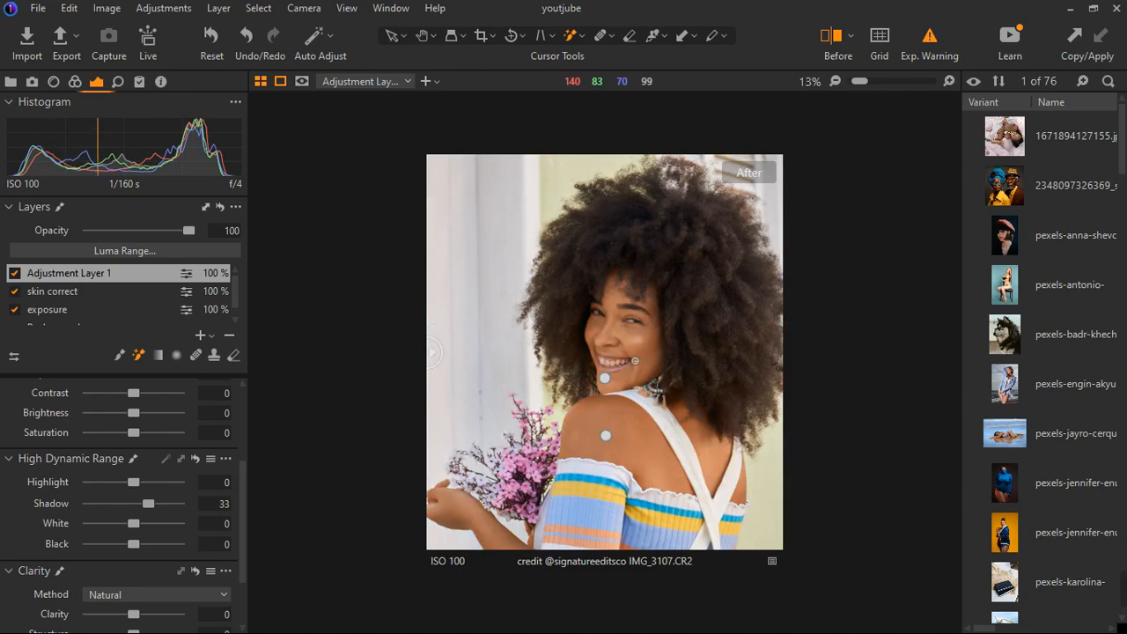
scroll(638, 354, down, 1)
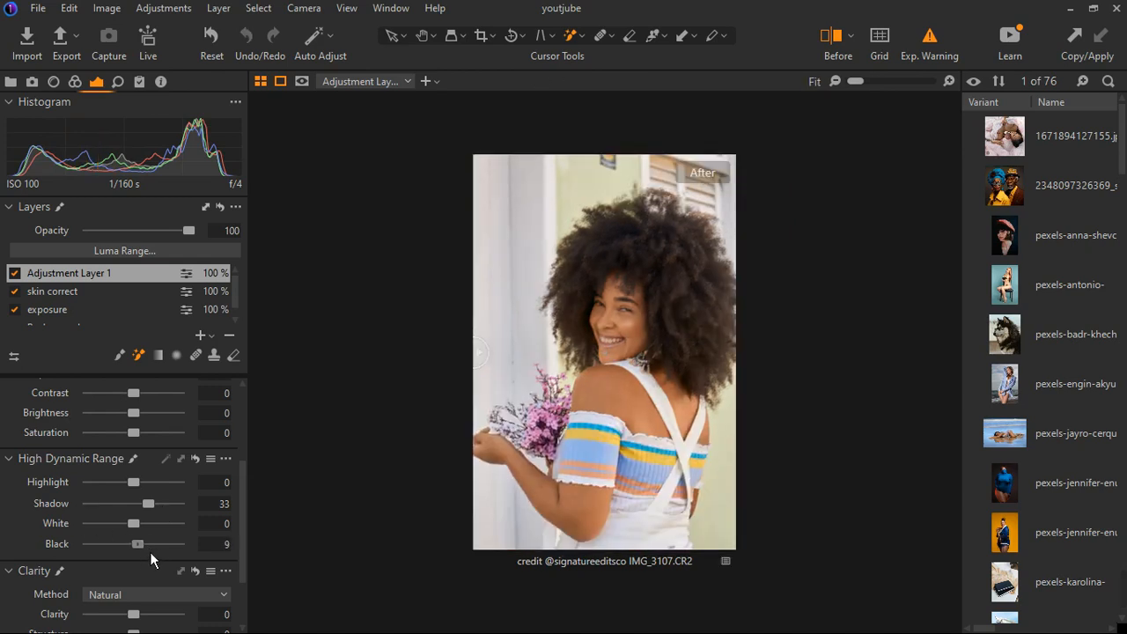
Step: Set the High Dynamic Range Black value to 20 and Shadow to 31 on the masked skin
click(146, 549)
drag(161, 512, 150, 551)
double_click(181, 547)
click(219, 544)
key(Return)
Step: Set the masked skin's Brightness to 1 and Contrast to 1 in the Exposure settings
scroll(120, 483, up, 1)
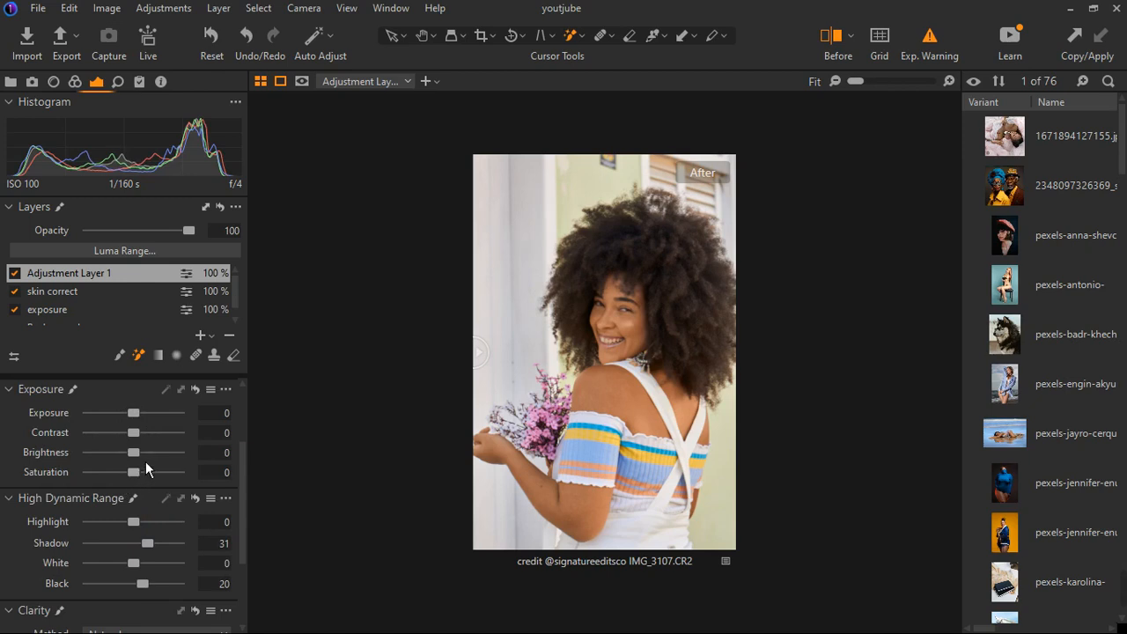
drag(146, 461, 146, 461)
drag(147, 439, 150, 440)
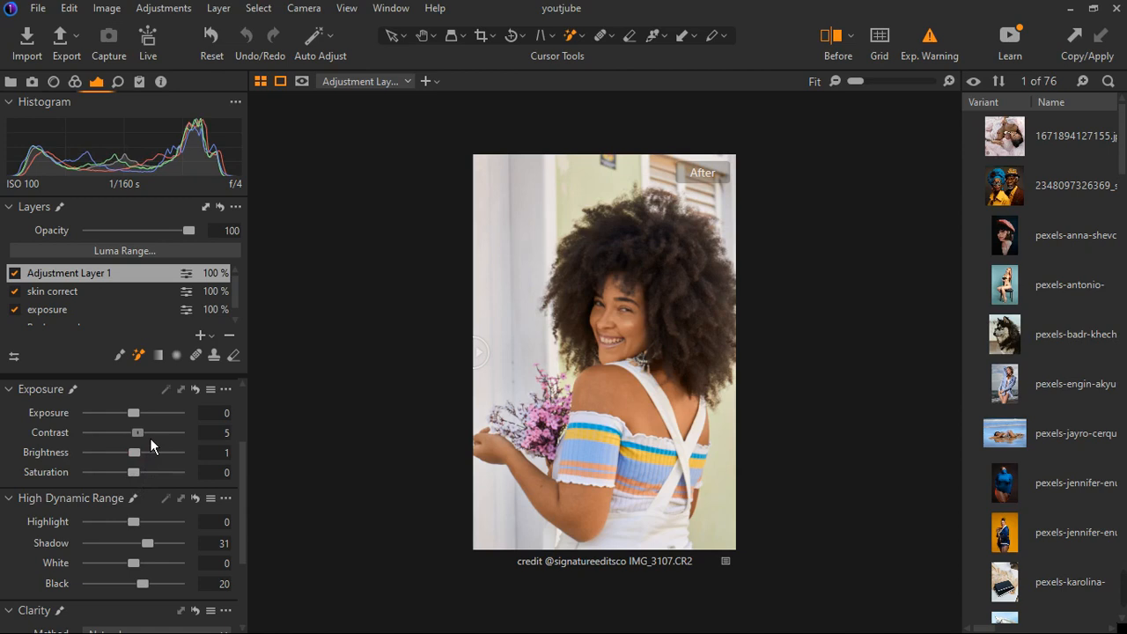
drag(147, 438, 146, 439)
Step: Add another empty adjustment layer on top and mask the woman's hair by sampling it
click(212, 335)
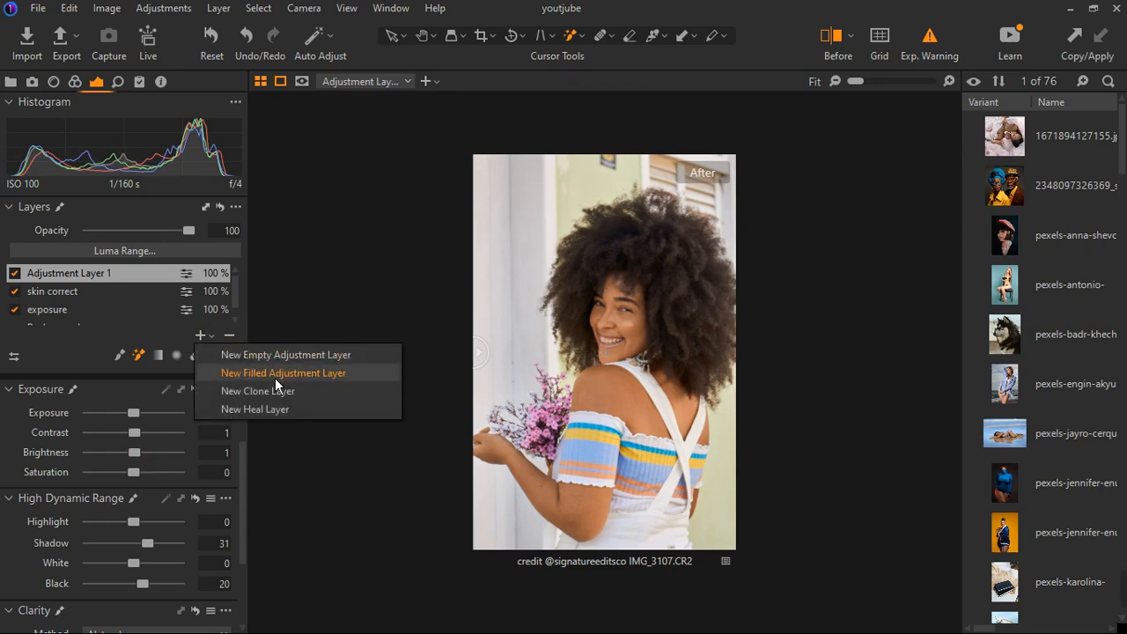
click(282, 357)
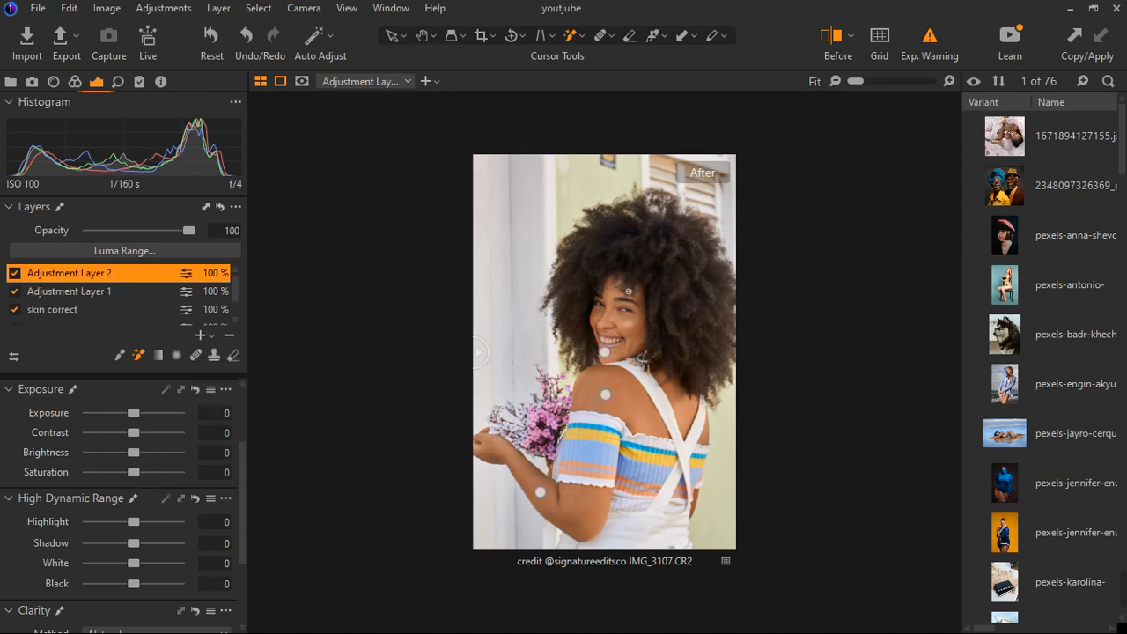
click(569, 323)
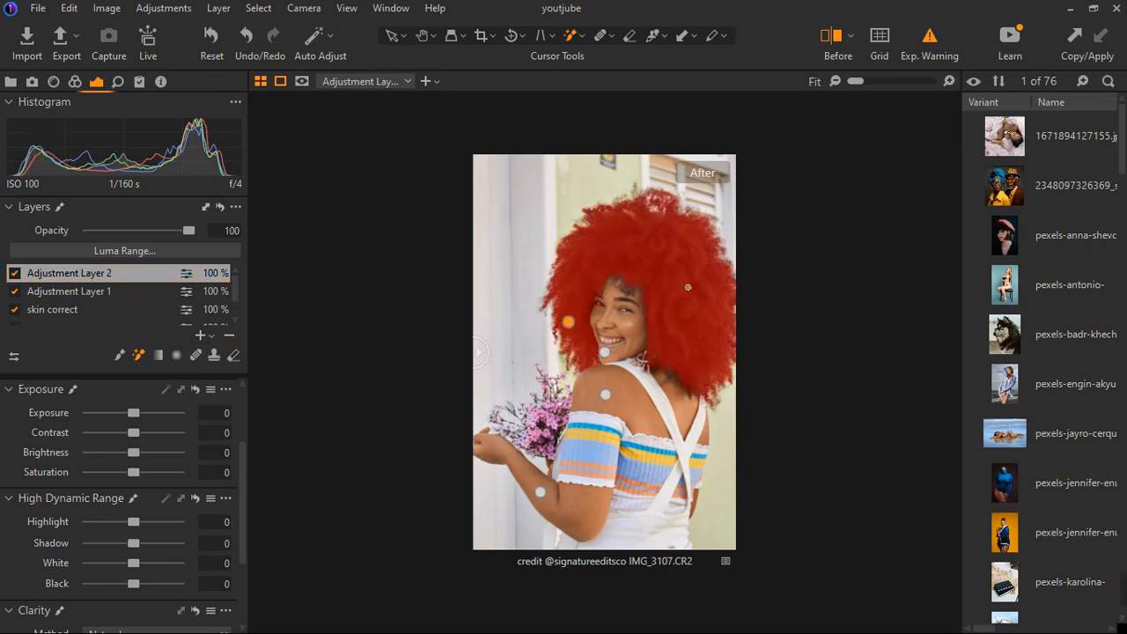
Step: Sample the hair as the Color Editor's Skin Tone reference colour and extend its saturation range to the wheel's rim
click(74, 81)
scroll(161, 426, up, 2)
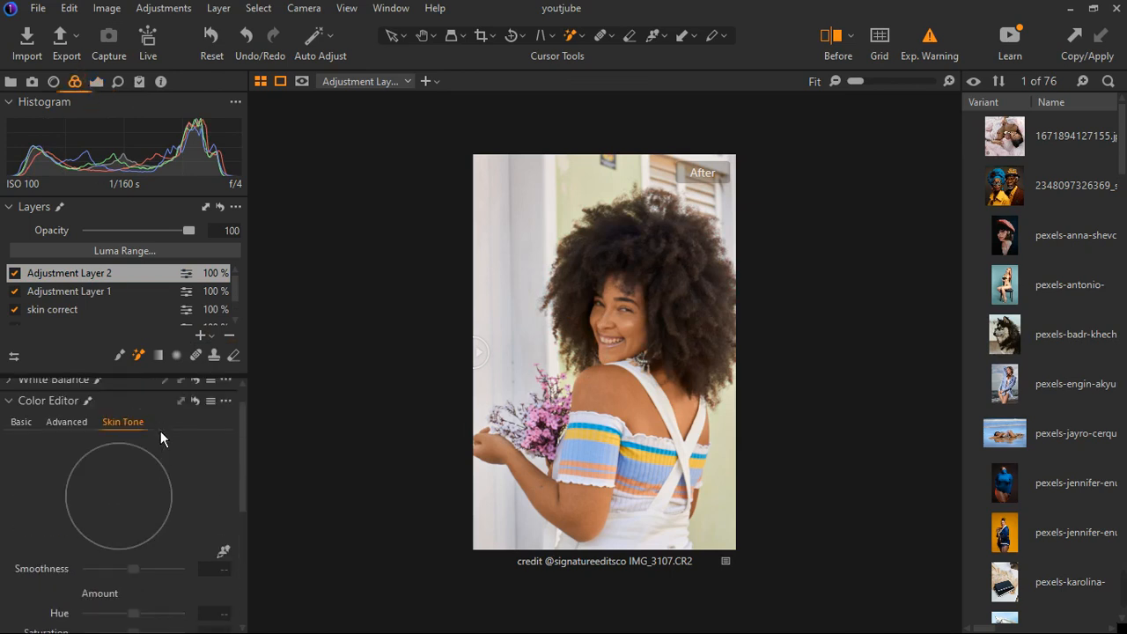
scroll(712, 280, up, 3)
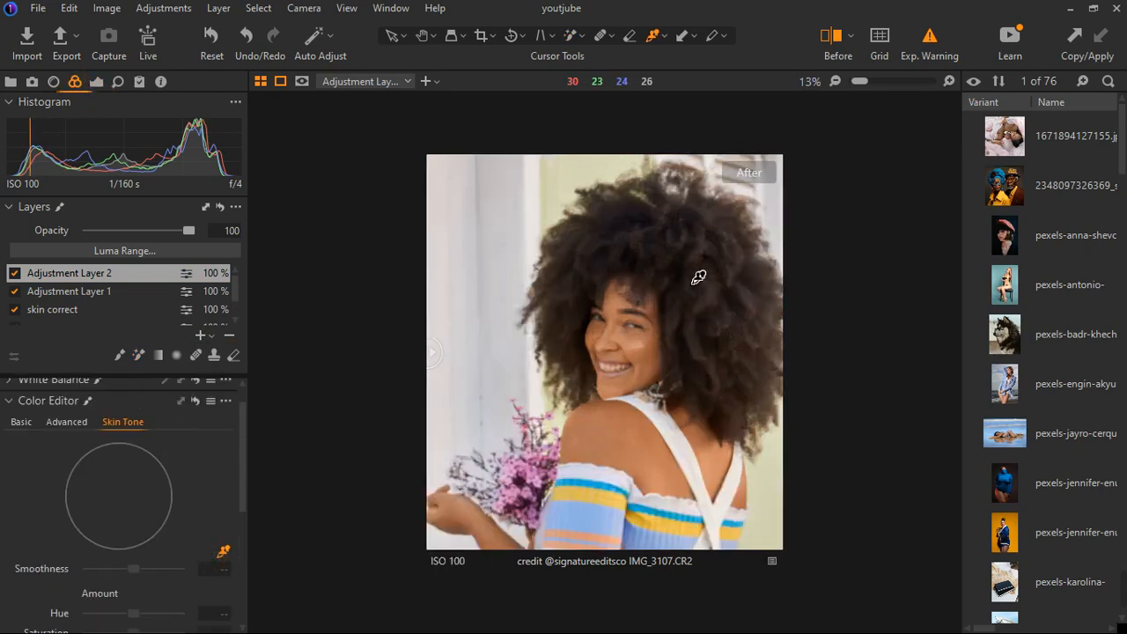
click(659, 213)
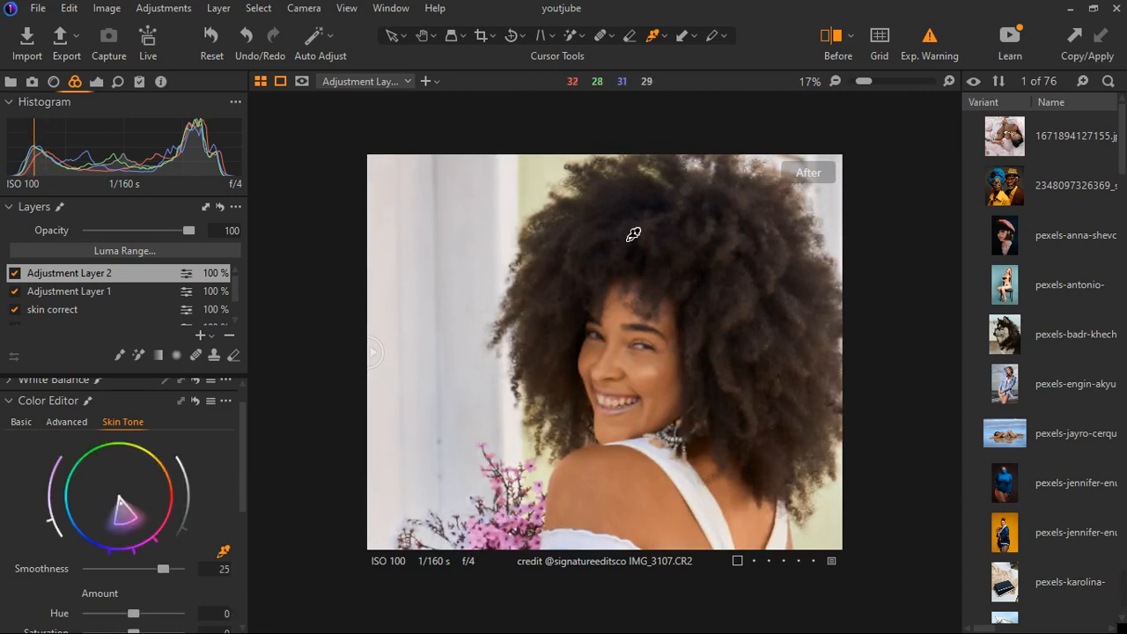
drag(138, 532, 148, 542)
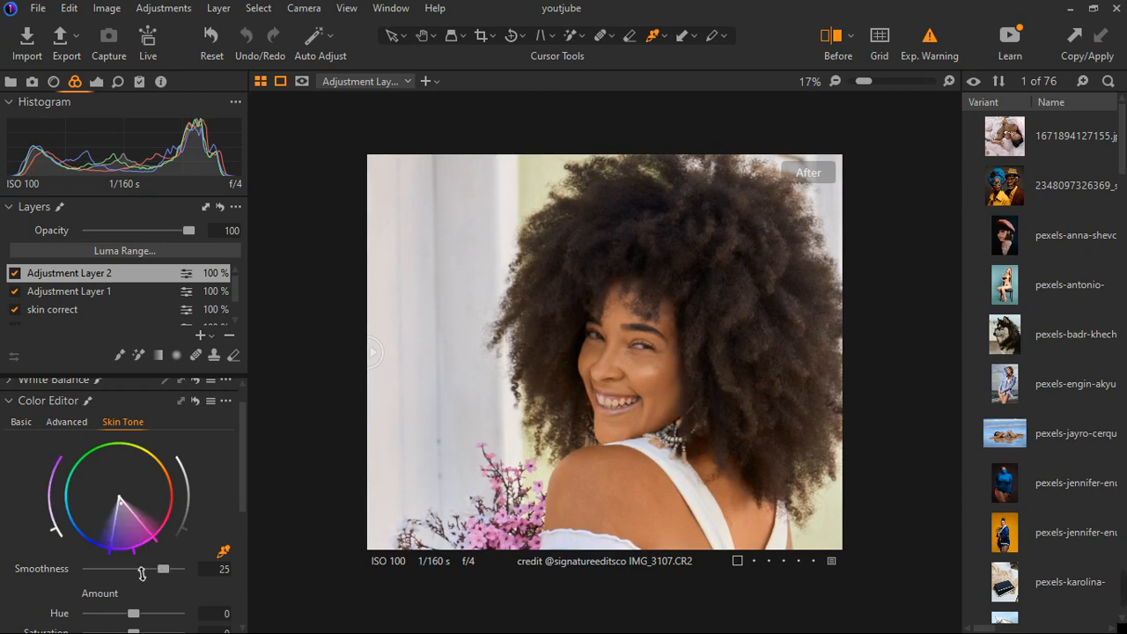
Step: Set the hair layer's Skin Tone uniformity to Hue 100 and Saturation 100
scroll(183, 554, down, 2)
scroll(188, 564, down, 2)
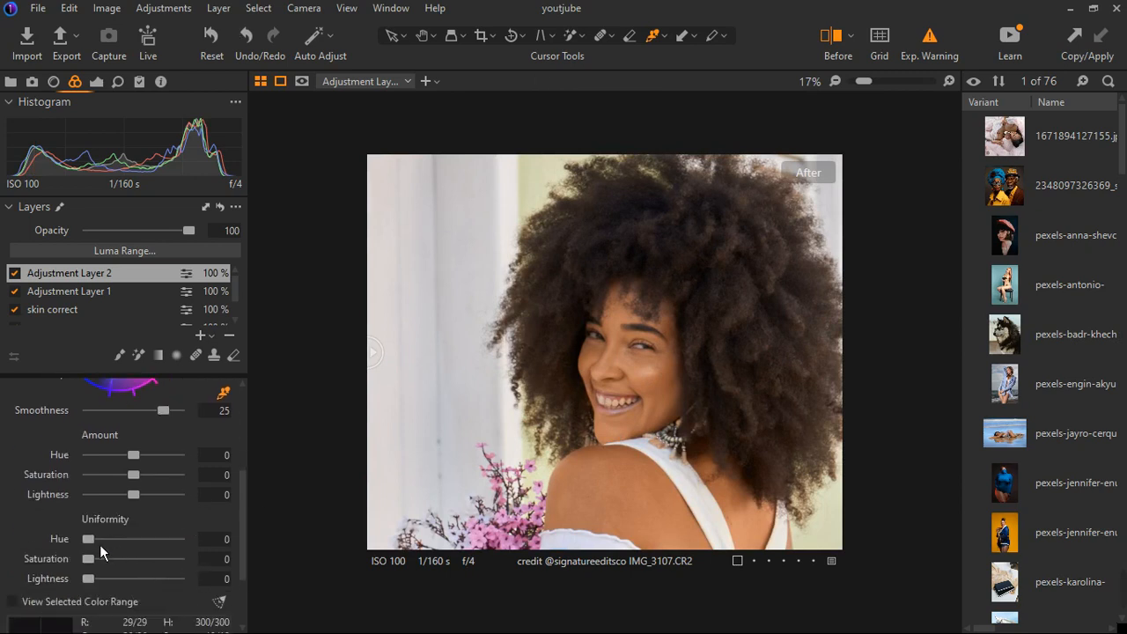
drag(190, 546, 194, 547)
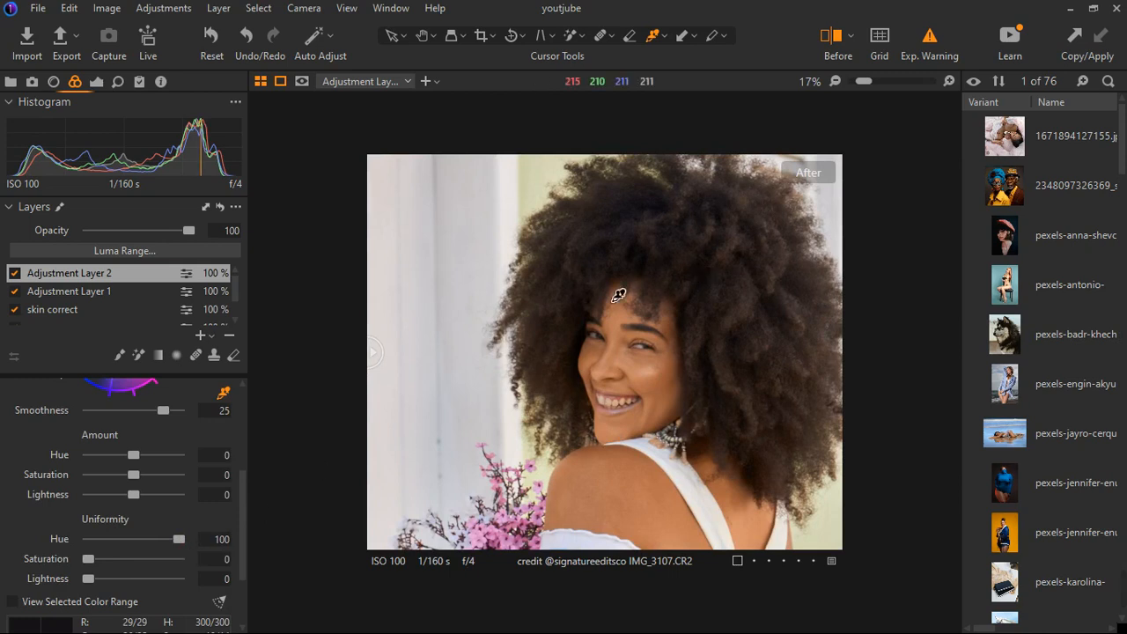
drag(89, 559, 238, 568)
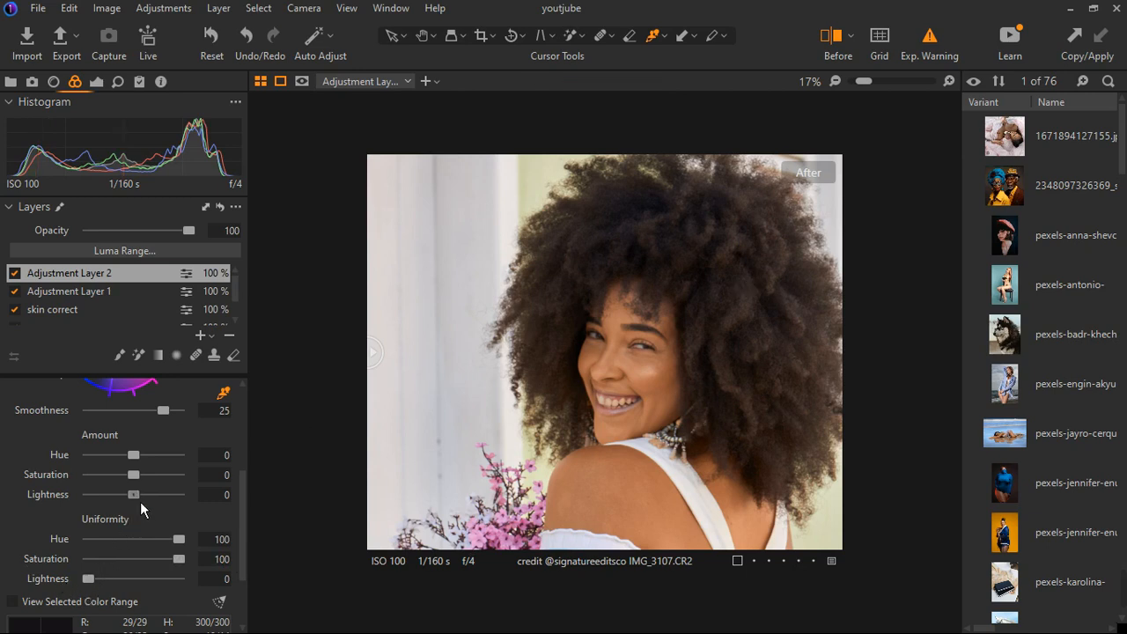
Step: Set the hair layer's Skin Tone amounts to Lightness -0.2, Hue -5 and Saturation 20.7
drag(140, 501, 104, 502)
drag(105, 501, 139, 499)
drag(141, 463, 95, 464)
drag(145, 479, 172, 477)
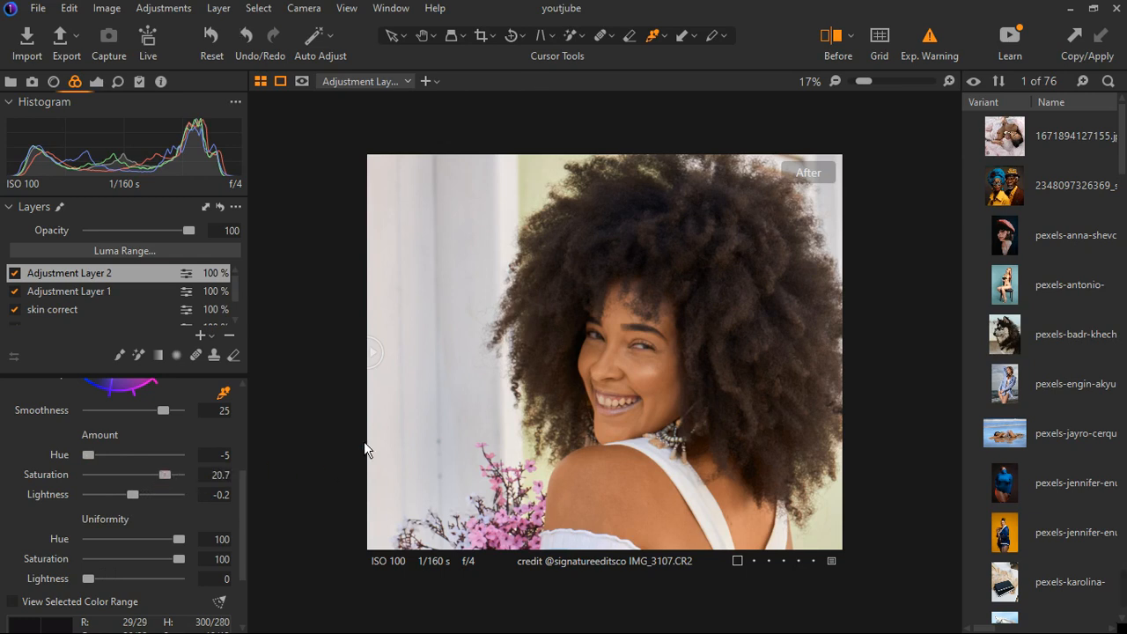
Step: Reset the hair layer's Skin Tone Hue and Saturation amounts to 0
scroll(141, 425, up, 3)
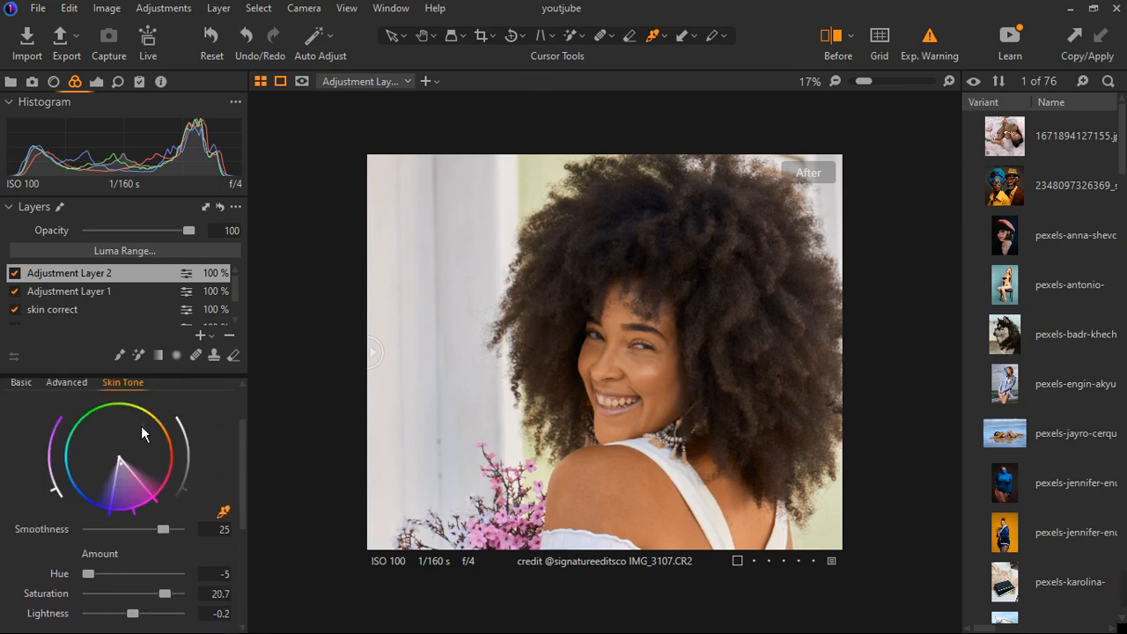
scroll(147, 557, down, 1)
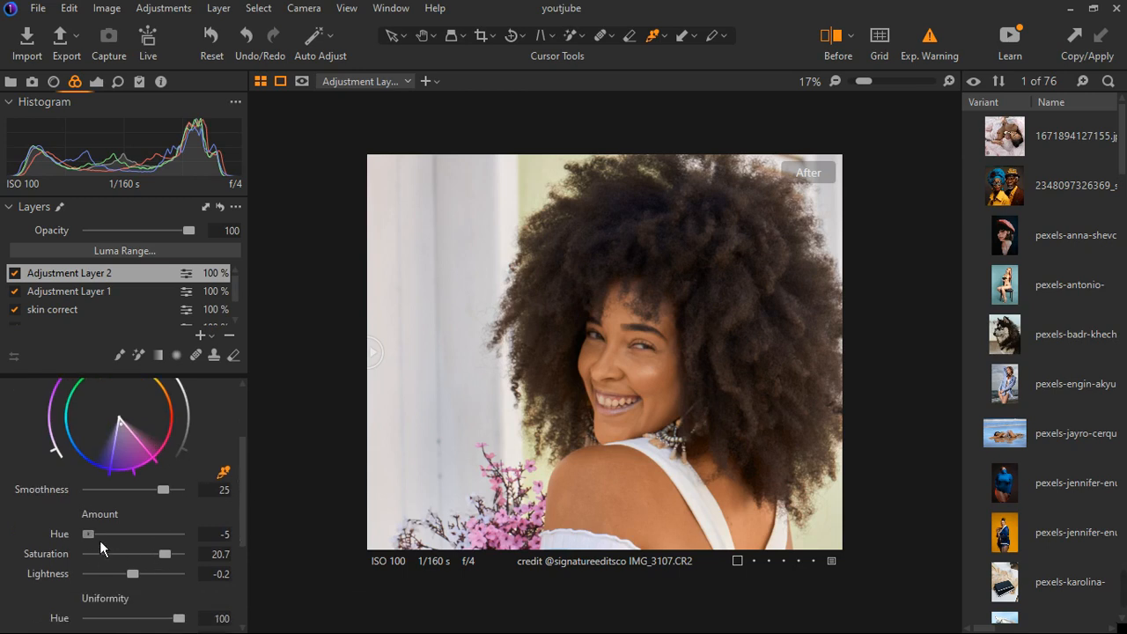
double_click(93, 535)
double_click(147, 554)
scroll(176, 563, down, 1)
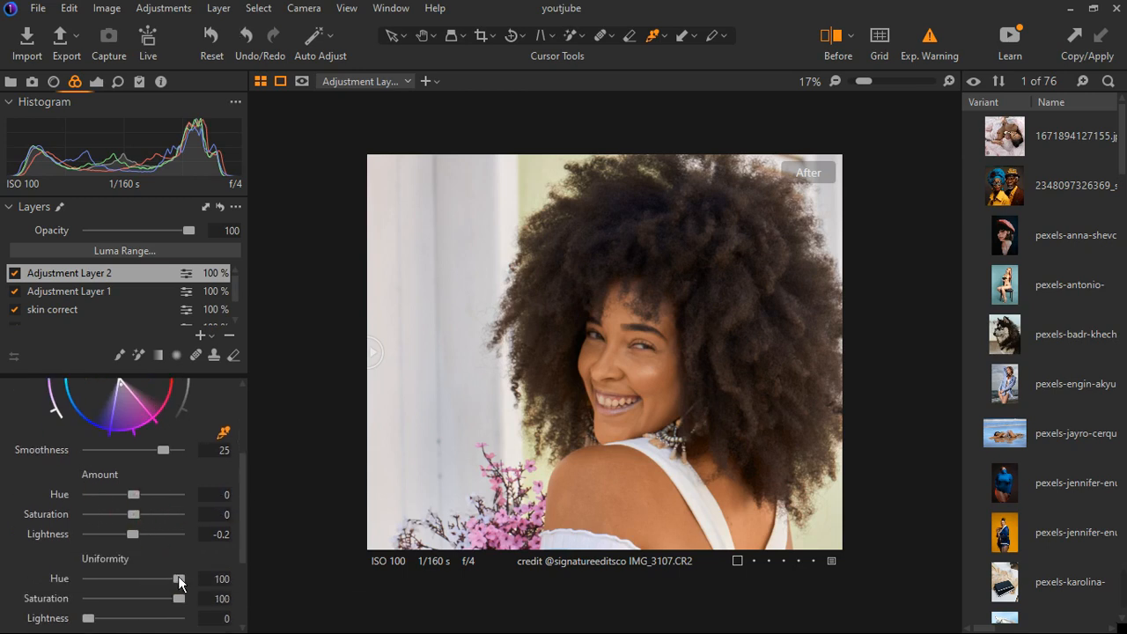
Step: Reset the hair layer's Skin Tone uniformity Hue and Saturation to 0 and resample the reference colour from the hair
double_click(184, 581)
double_click(165, 598)
scroll(170, 529, down, 3)
scroll(170, 532, up, 2)
click(224, 395)
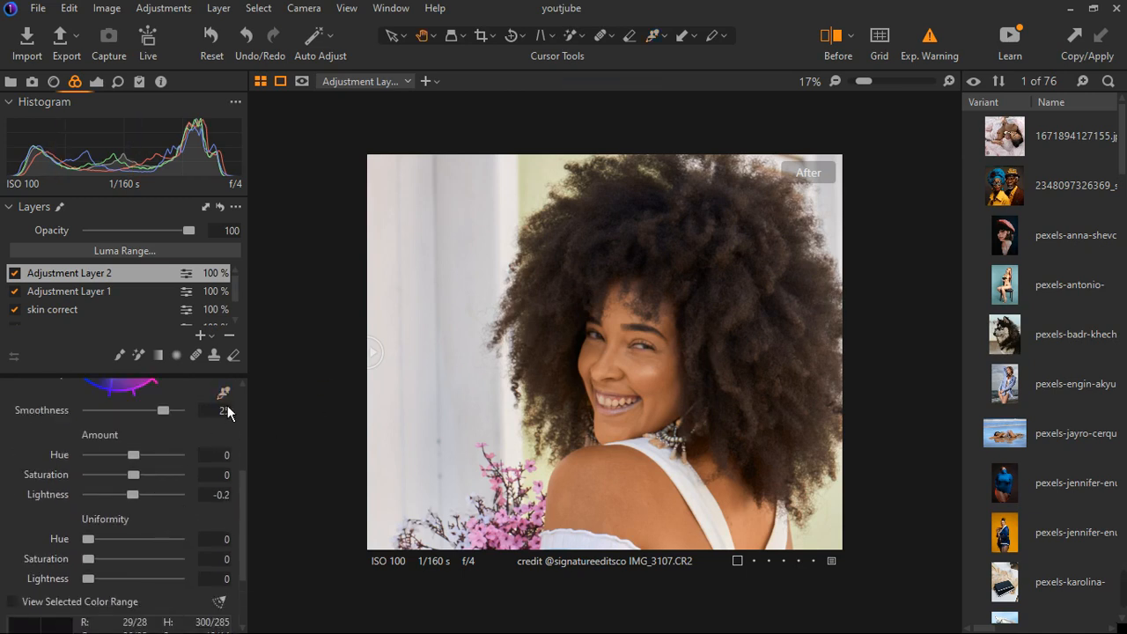
click(815, 412)
scroll(127, 476, up, 3)
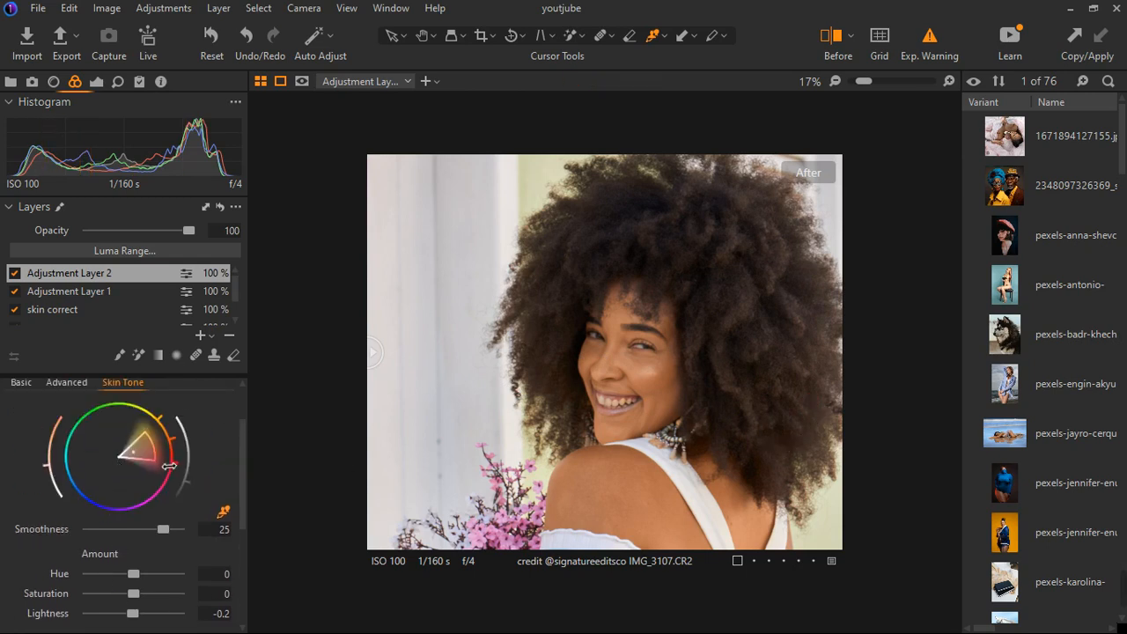
Step: Set the hair layer's Skin Tone uniformity to Hue 100 and Saturation 100, and its amounts to Hue -3.6, Saturation 13.1 and Lightness -4.9
scroll(101, 564, down, 3)
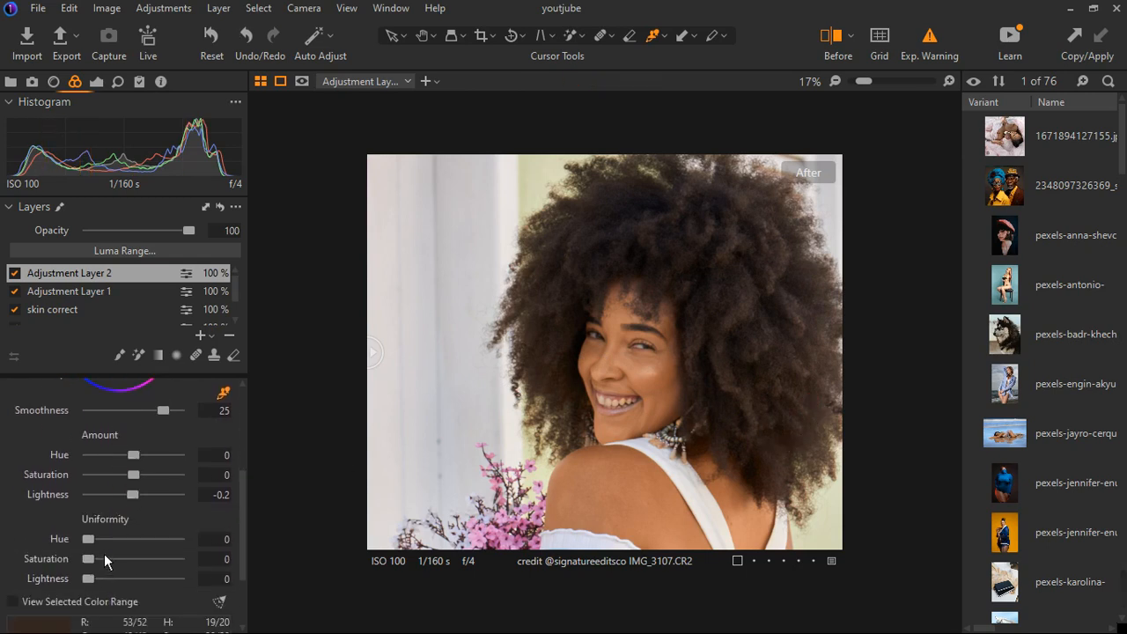
click(182, 539)
click(180, 558)
key(m)
key(m)
click(177, 579)
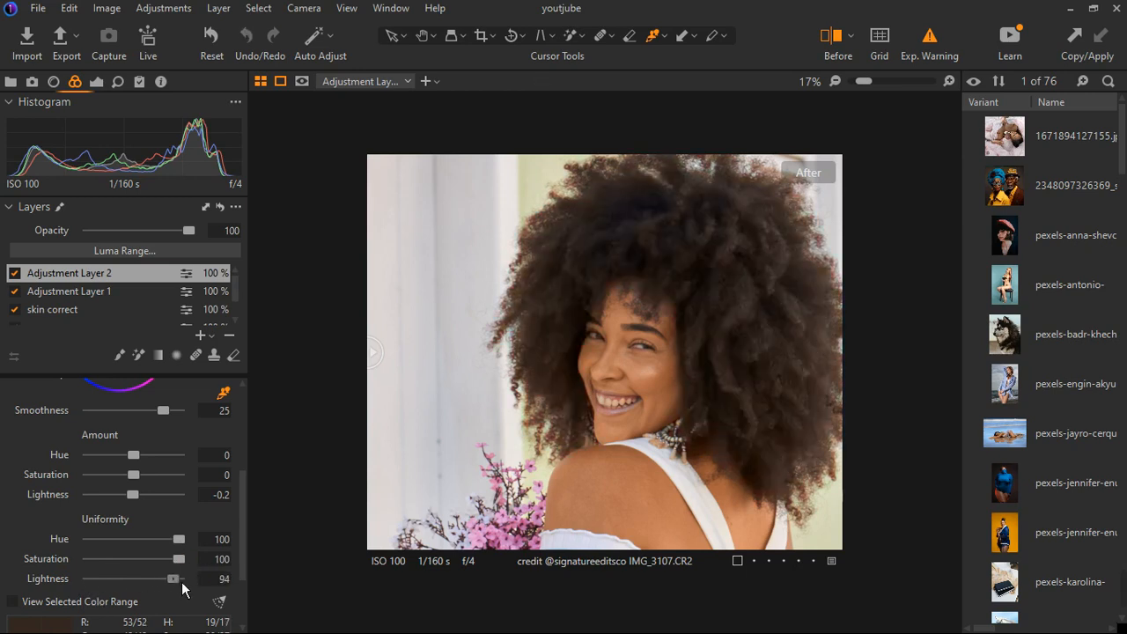
drag(161, 582, 9, 588)
drag(142, 462, 121, 506)
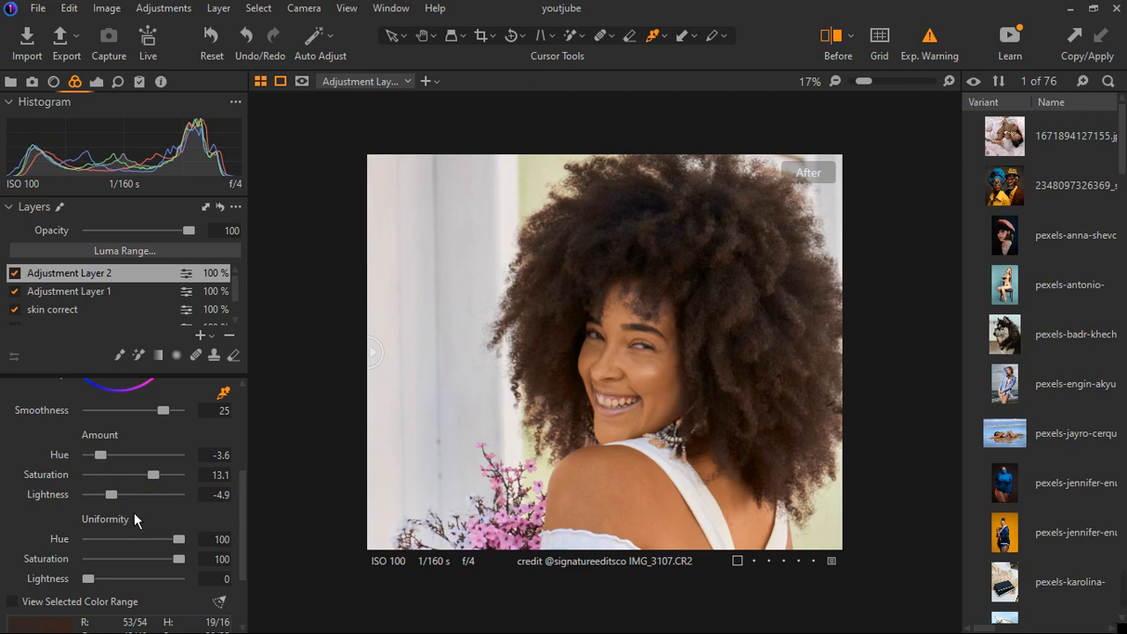
Step: Set the hair layer's High Dynamic Range to Highlight -31, Shadow -2, White -22 and Black -4
click(103, 83)
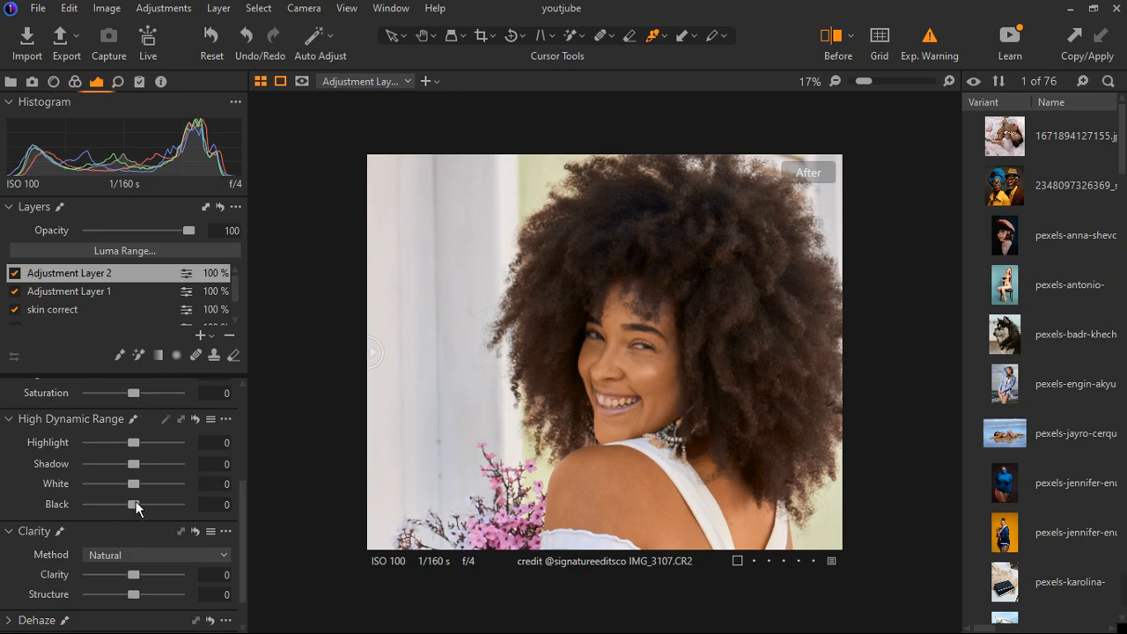
drag(144, 493, 134, 496)
drag(144, 447, 131, 449)
drag(141, 510, 139, 474)
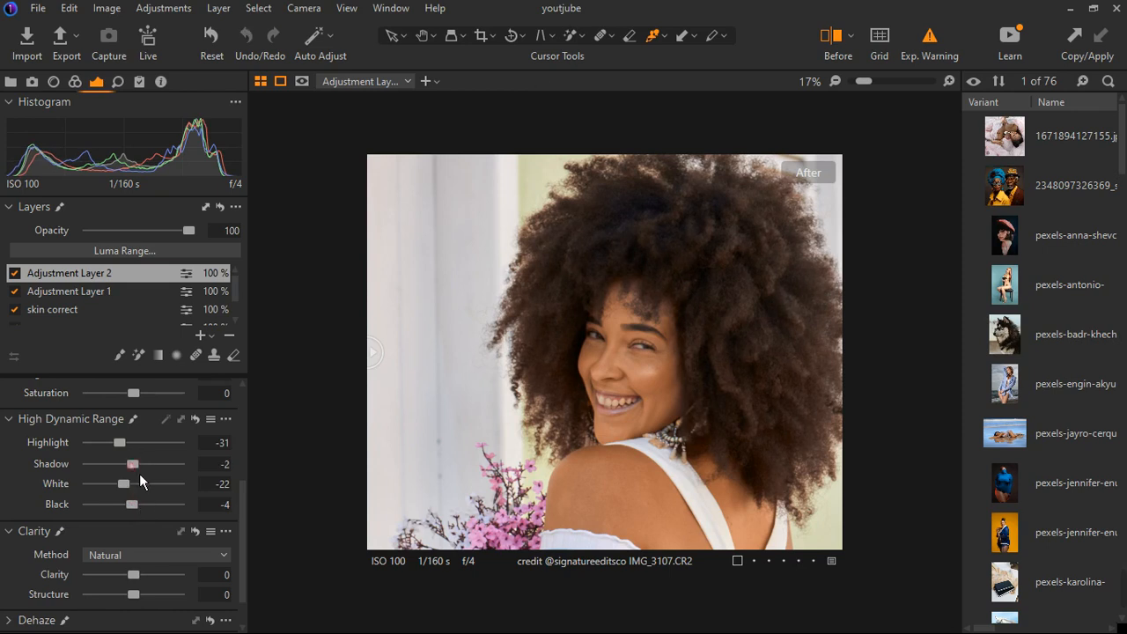
Step: Compare the whole portrait with and without Adjustment Layer 2 by switching the layer off and on
scroll(392, 391, down, 1)
scroll(494, 407, down, 1)
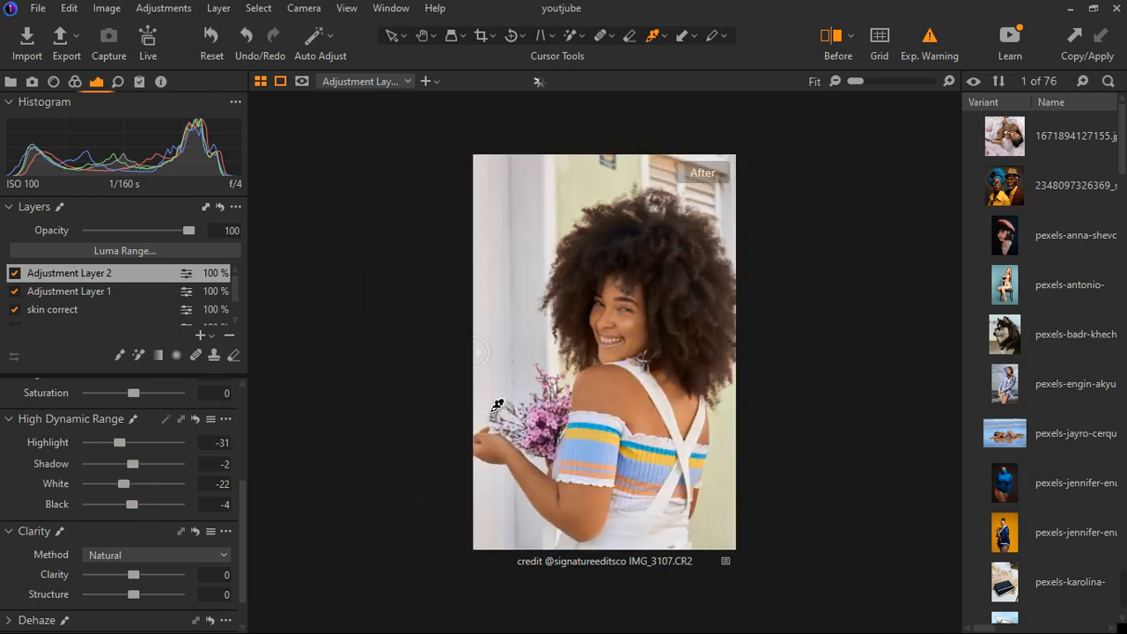
click(15, 274)
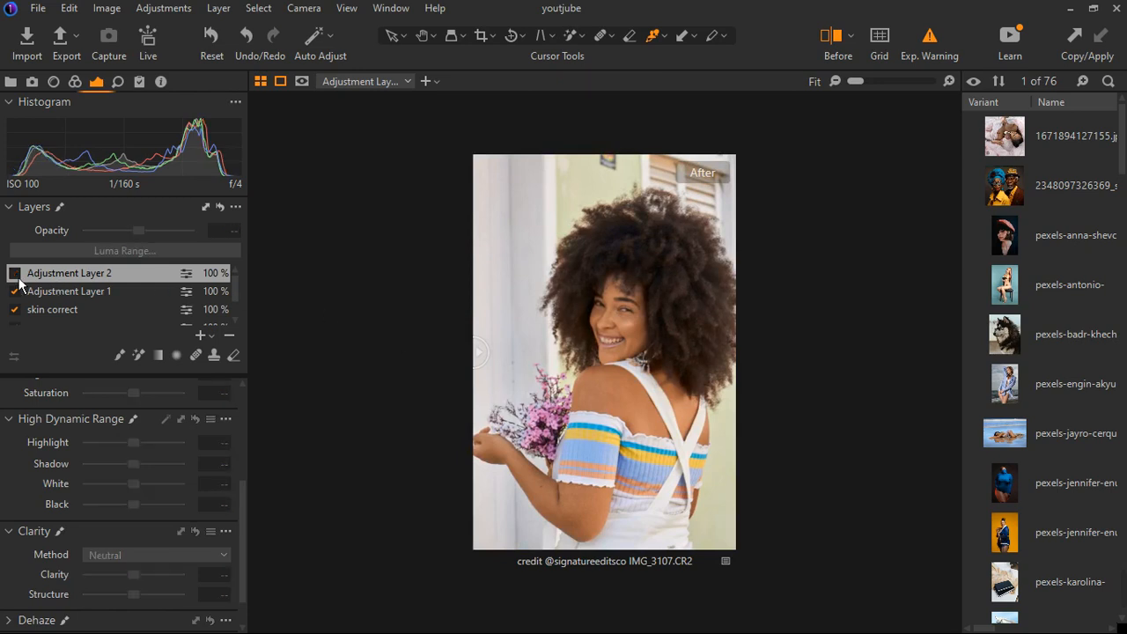
click(15, 274)
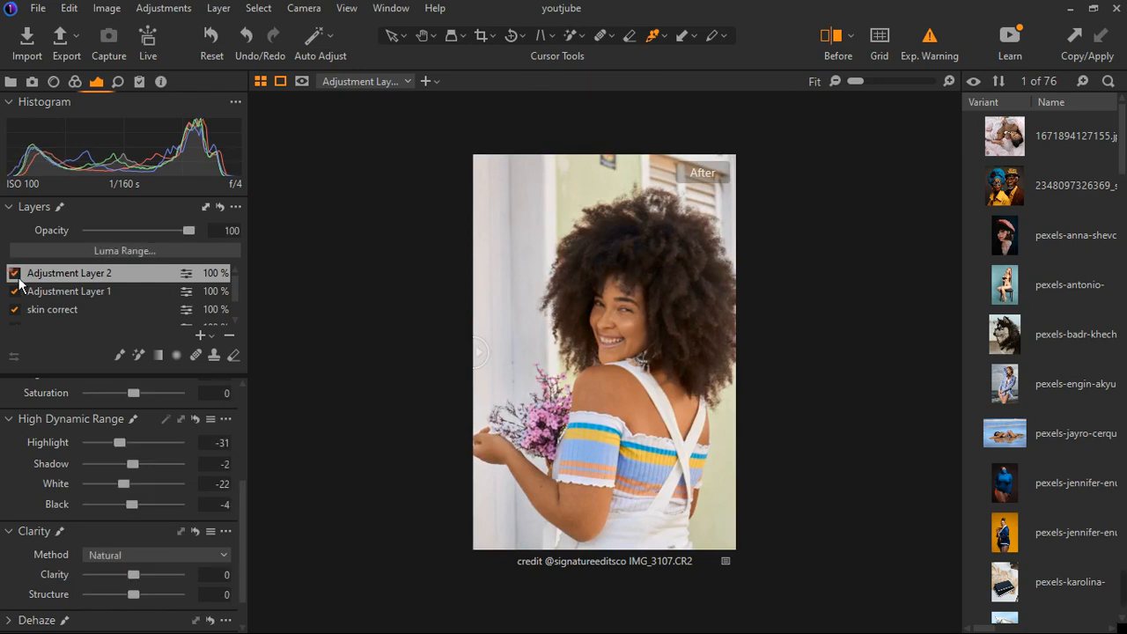
click(15, 273)
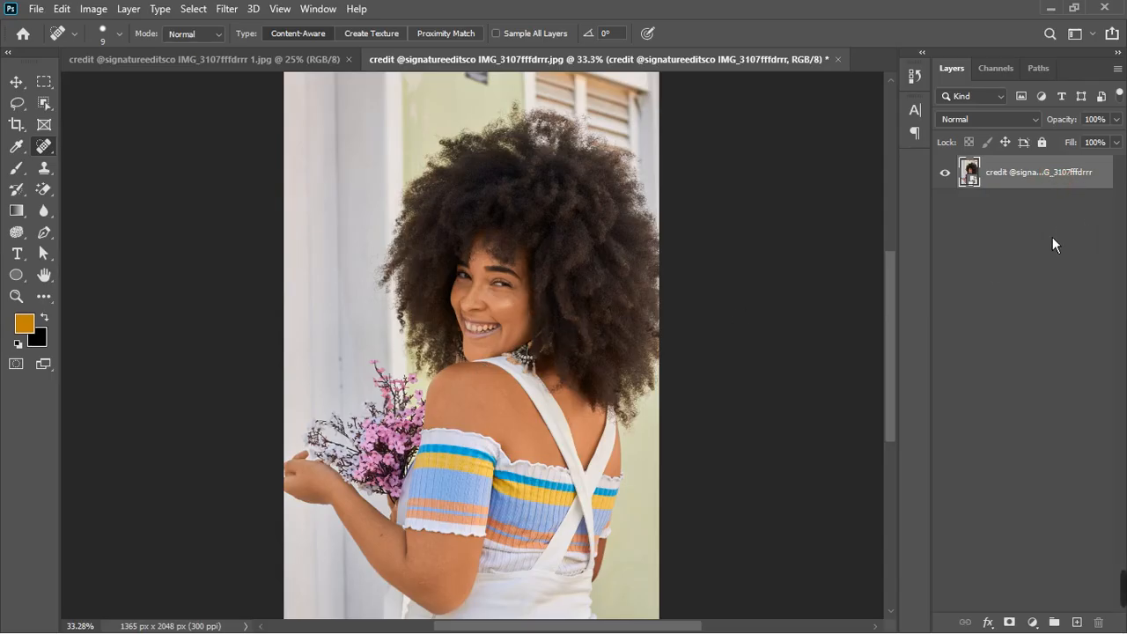
Step: Switch to Photoshop and add a Solid Color fill layer in c48001 above the portrait
click(16, 82)
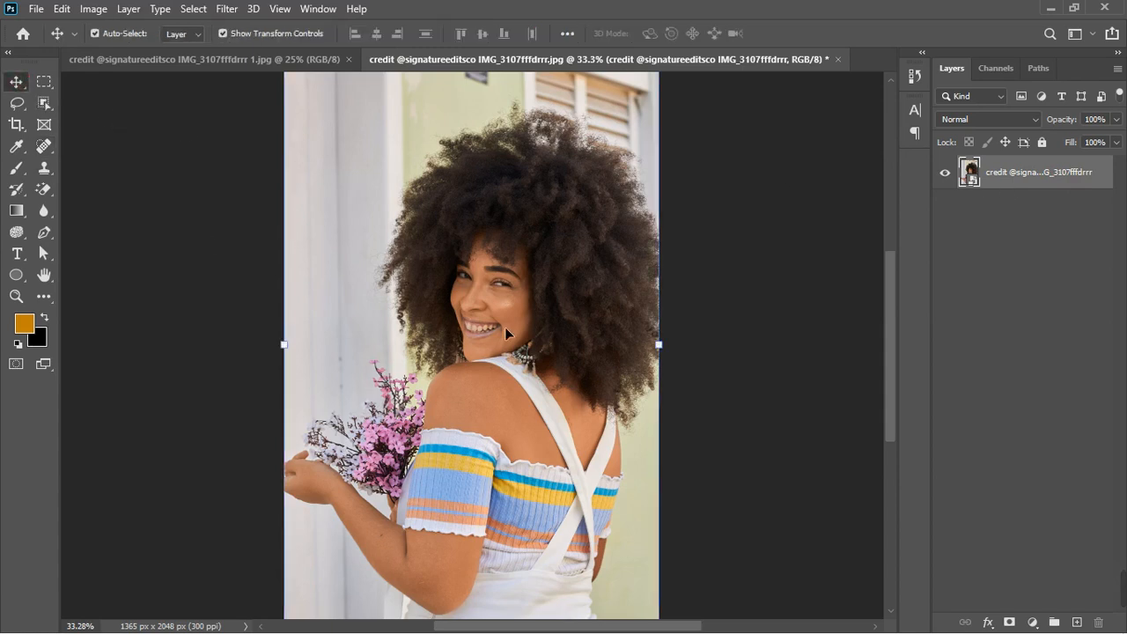
scroll(510, 328, up, 5)
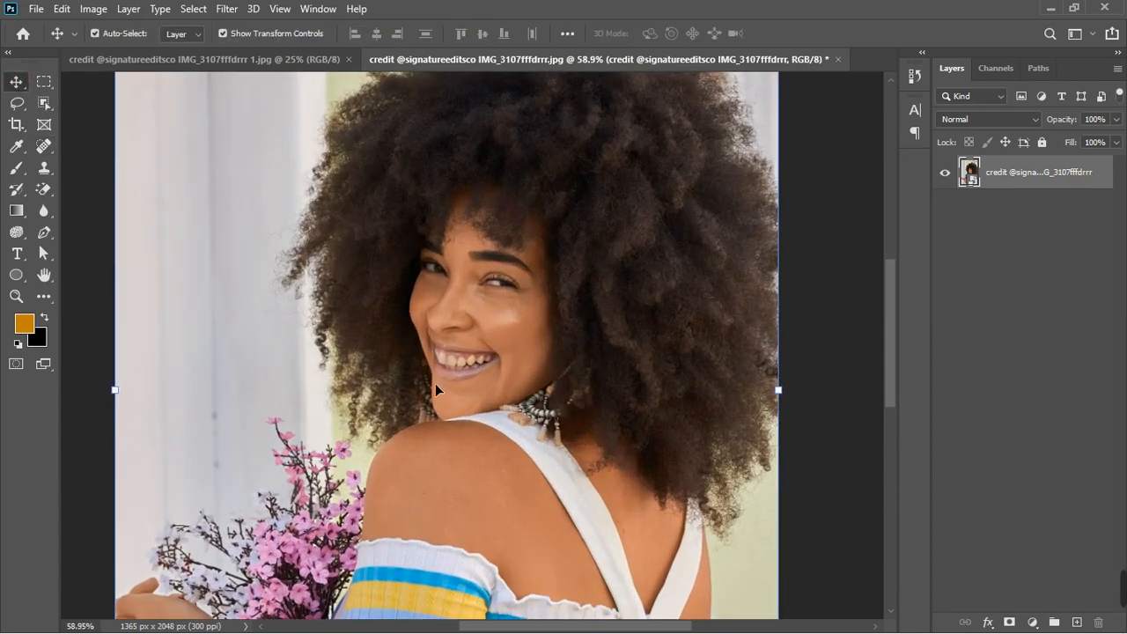
scroll(454, 356, up, 2)
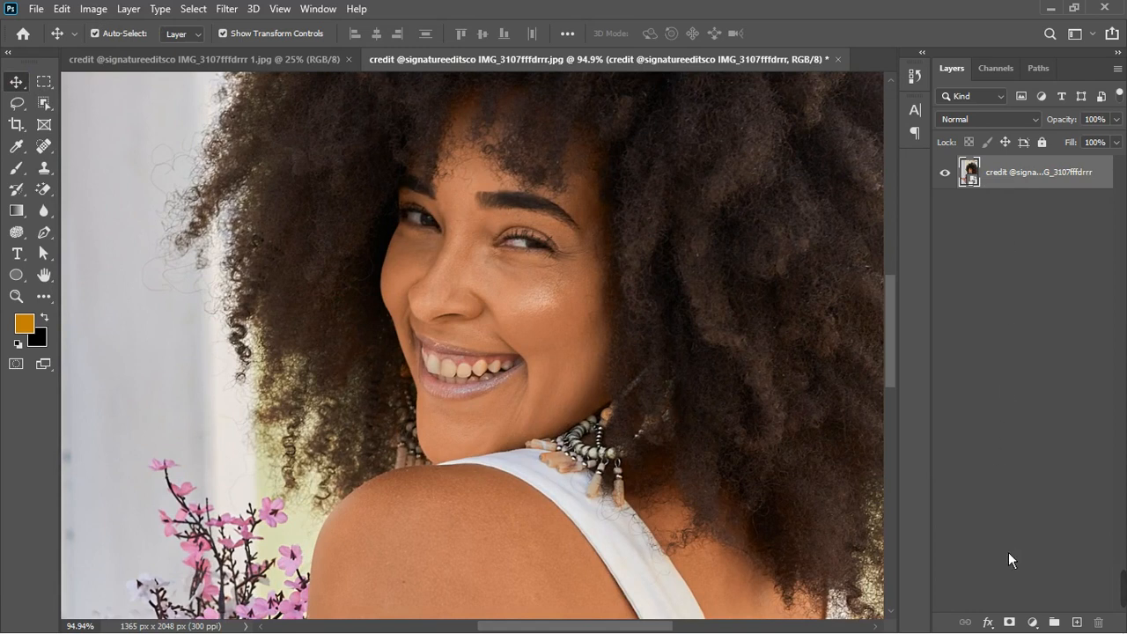
click(1034, 622)
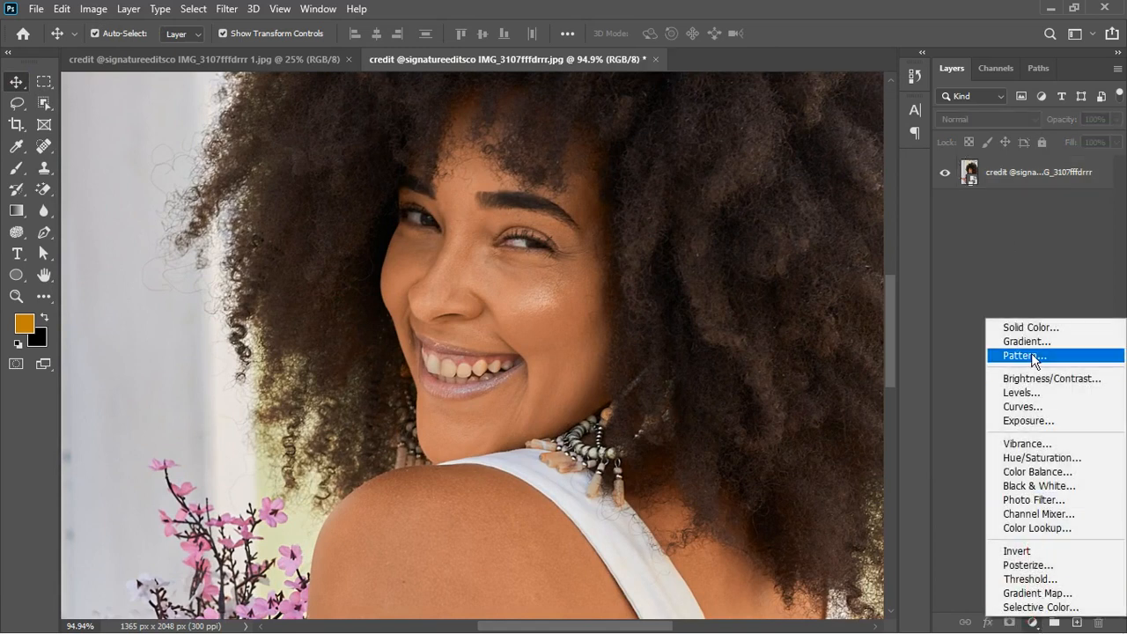
click(1041, 333)
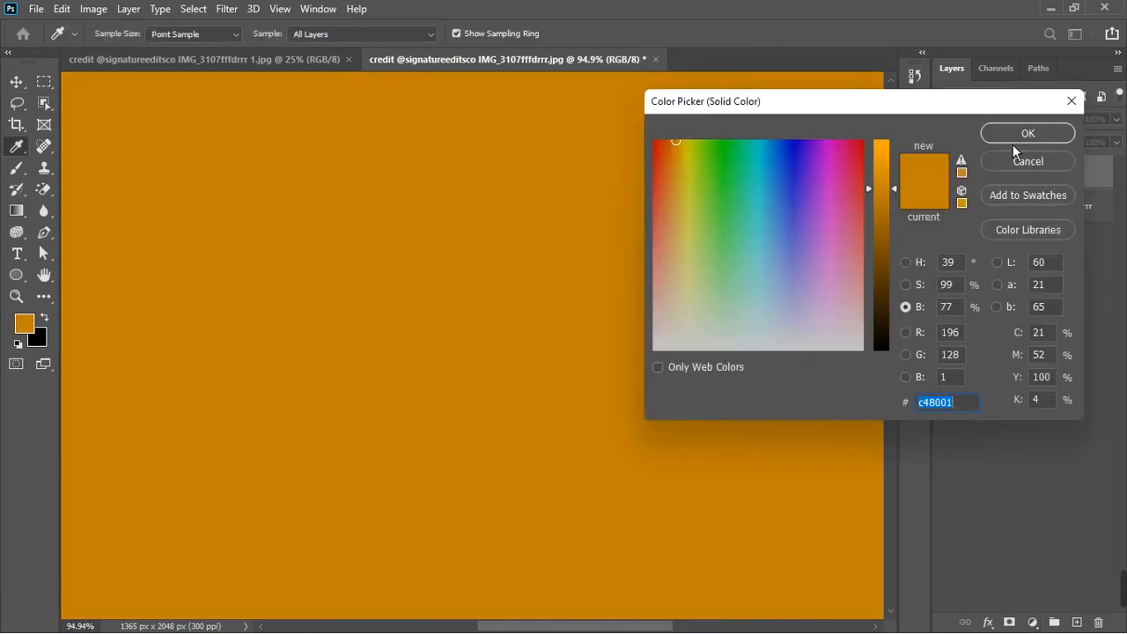
click(1015, 134)
Step: Recolour the fill layer with a tone sampled from the woman's teeth and raise its brightness, hiding the fill while sampling
click(945, 171)
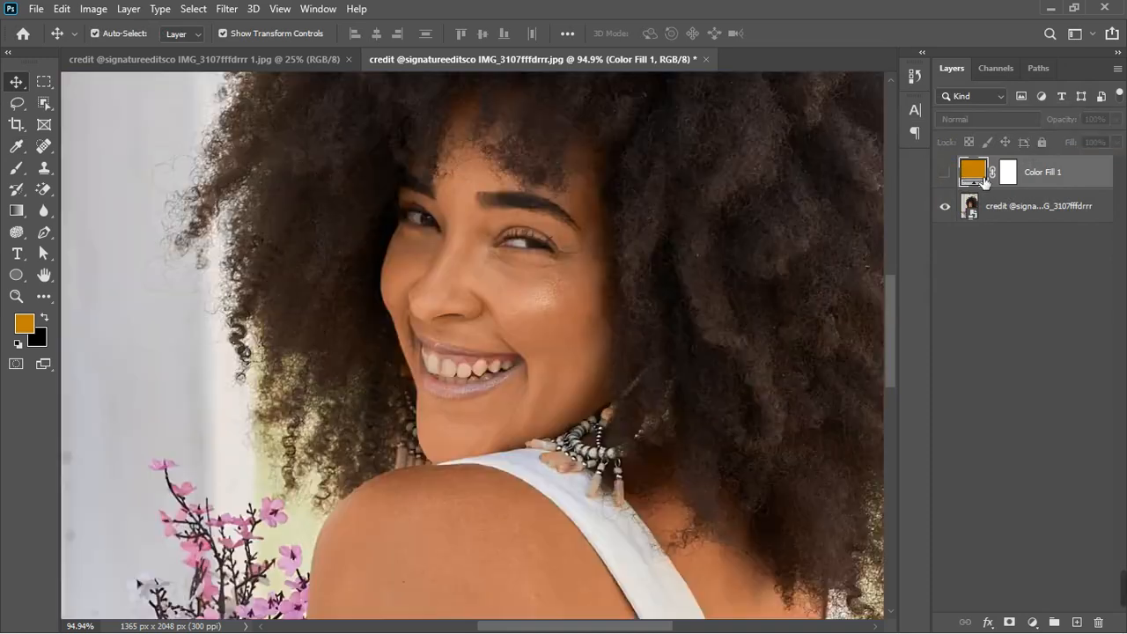
double_click(984, 176)
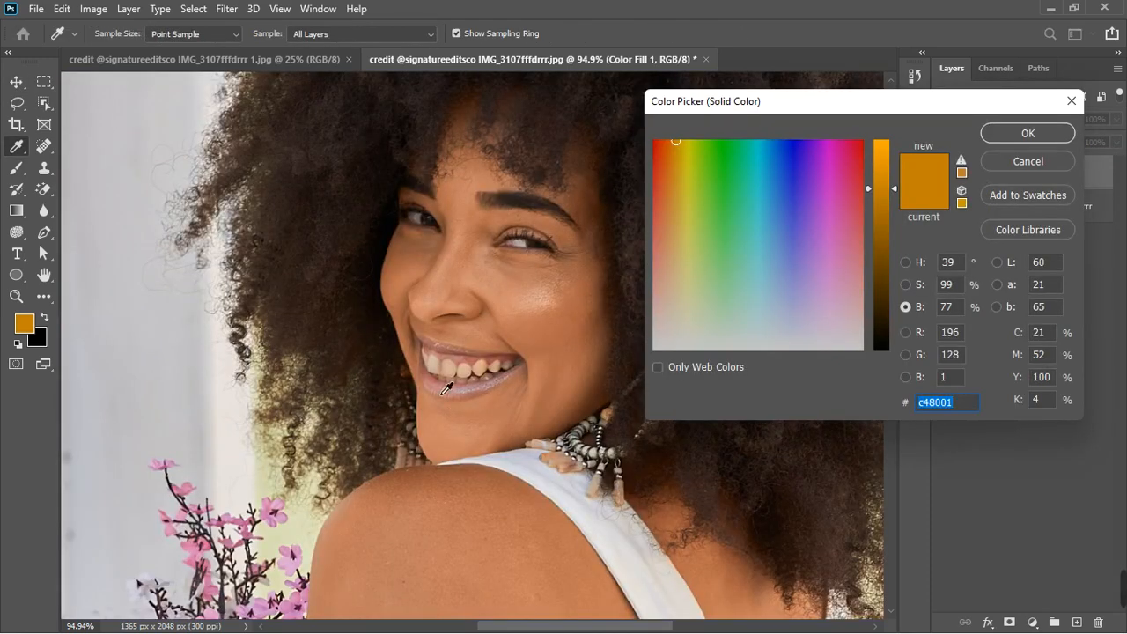
click(457, 376)
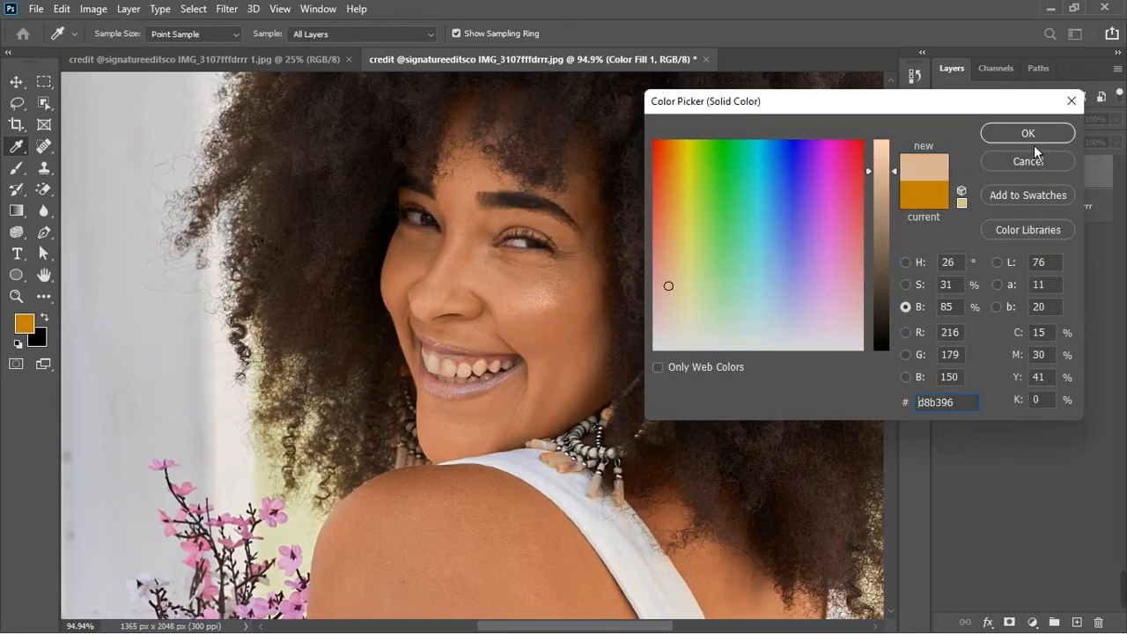
drag(900, 185, 907, 151)
click(1005, 133)
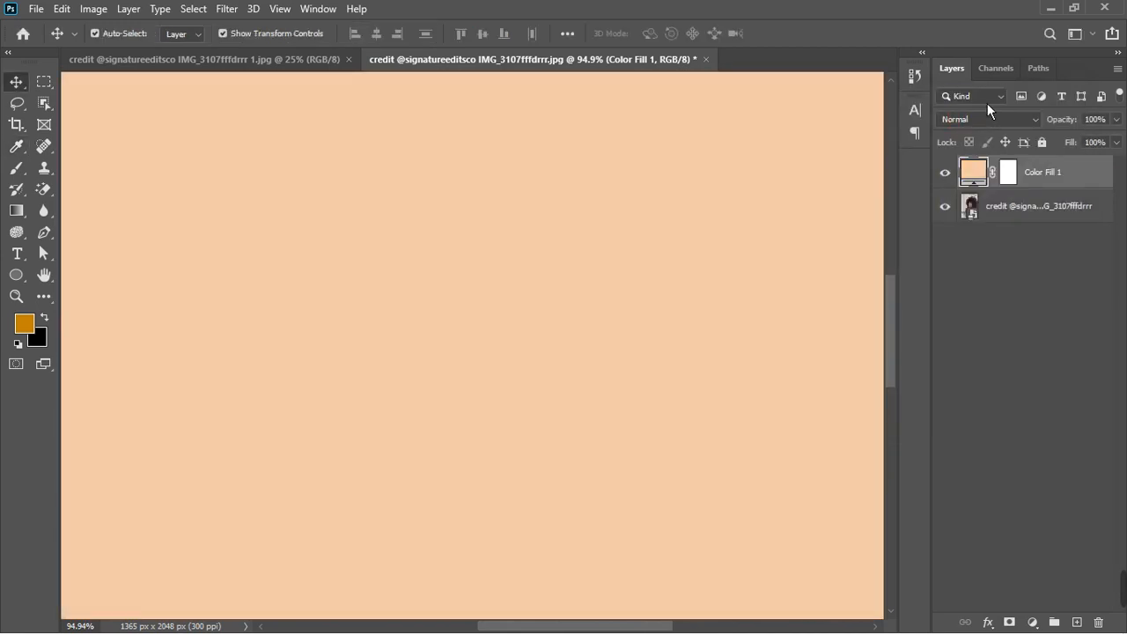
Step: Set the blend mode of the Color Fill 1 layer to Divide
click(987, 103)
click(987, 116)
click(987, 116)
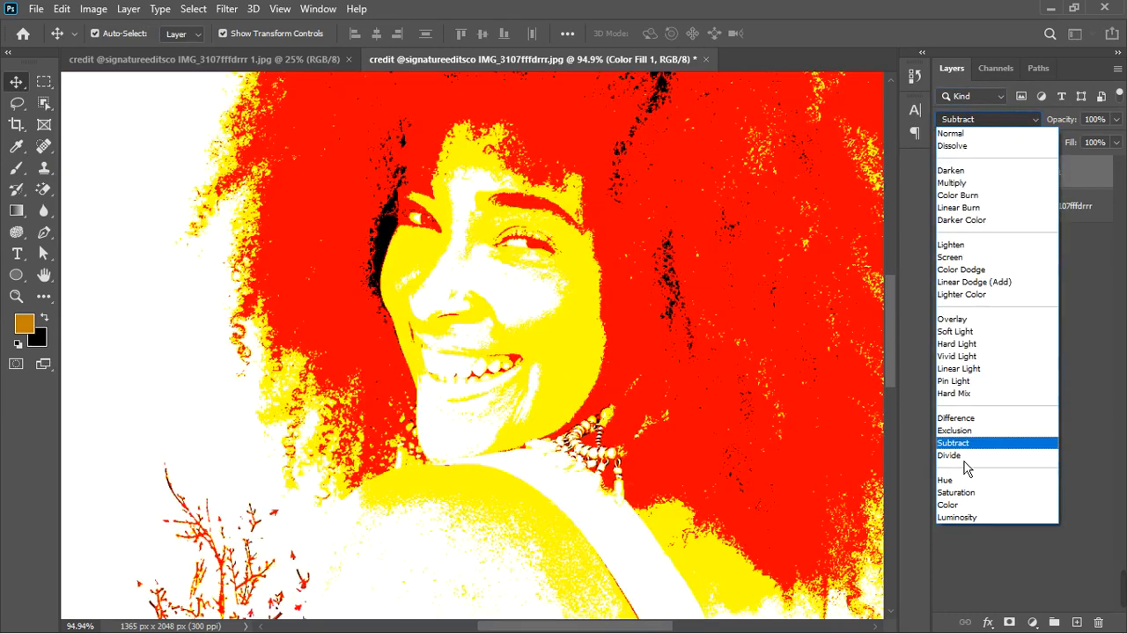
click(963, 456)
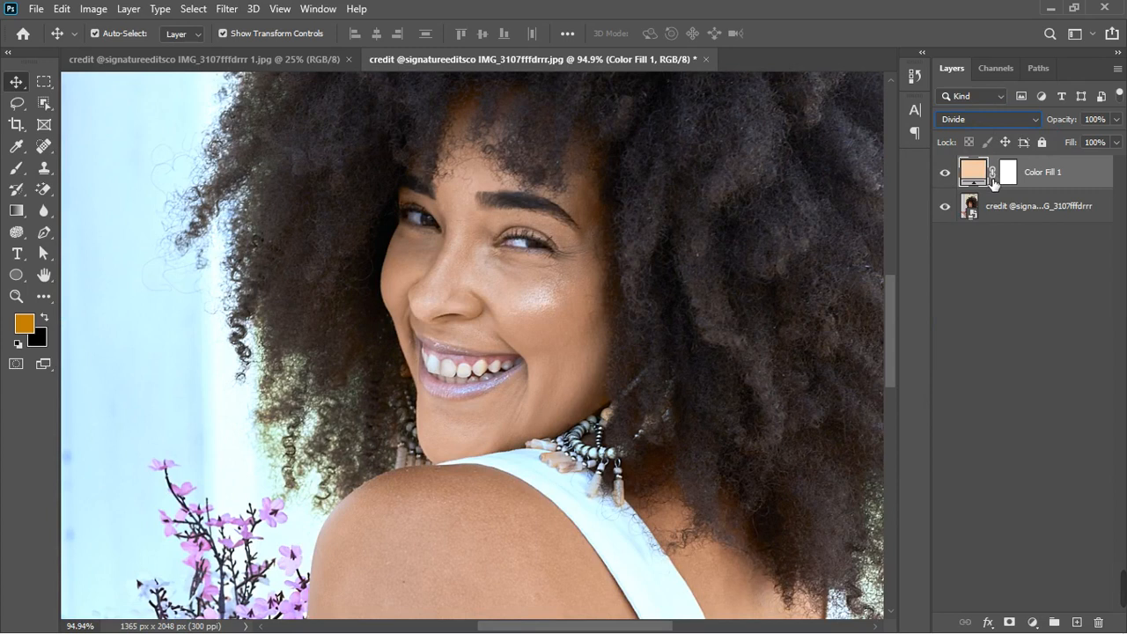
Step: Invert the Color Fill 1 layer mask to black so the fill is hidden across the whole portrait
click(1014, 176)
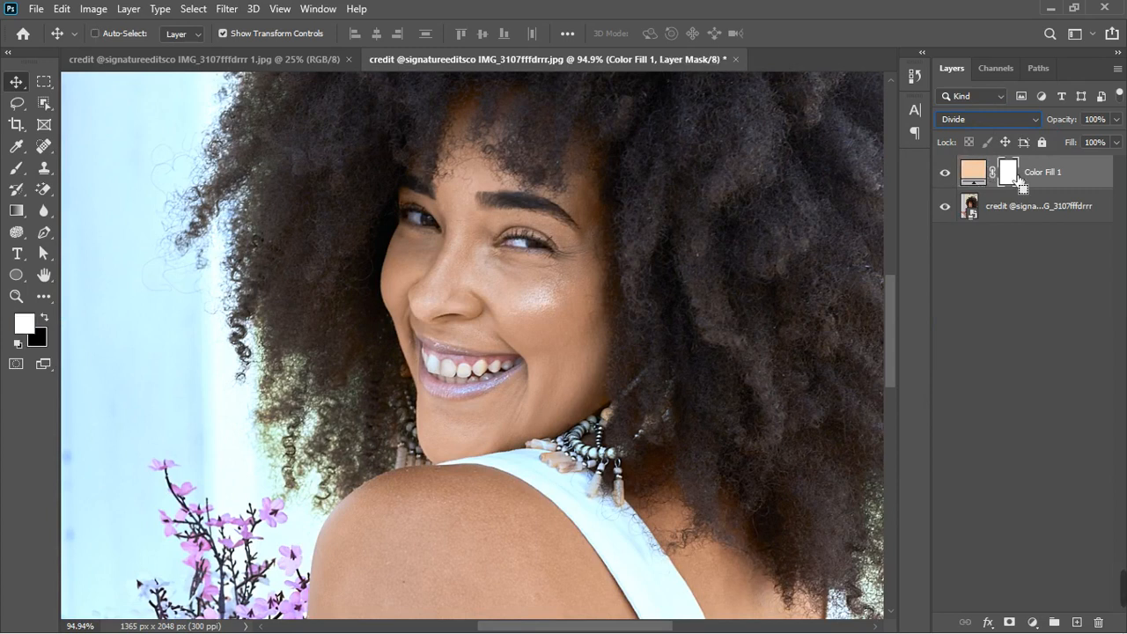
key(ctrl+i)
key(ctrl+i)
scroll(544, 340, down, 3)
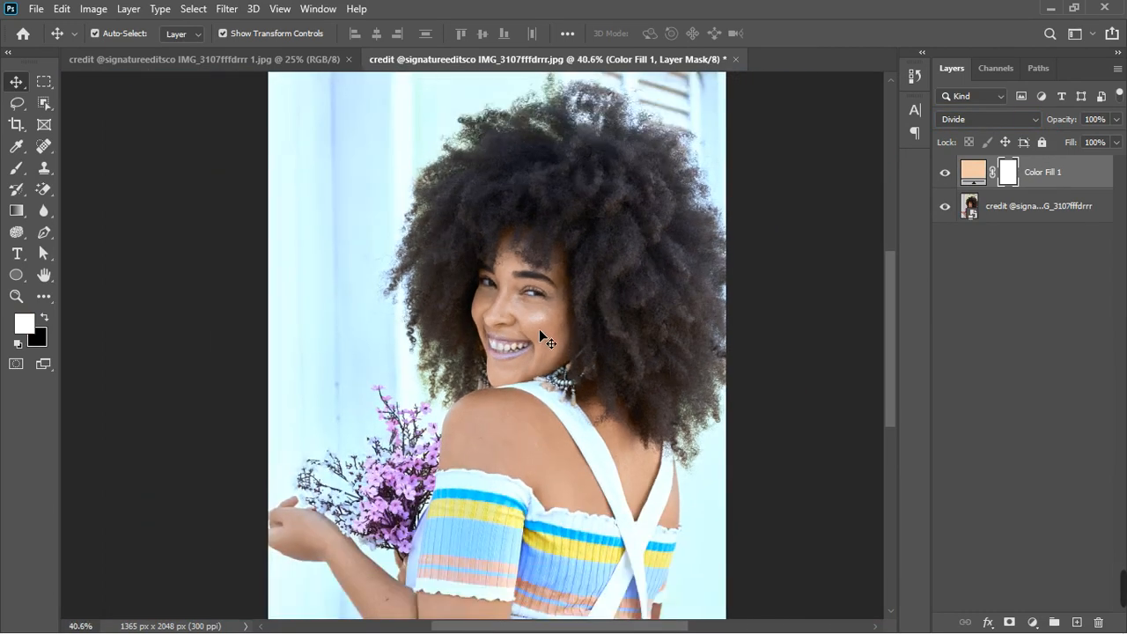
scroll(544, 340, down, 1)
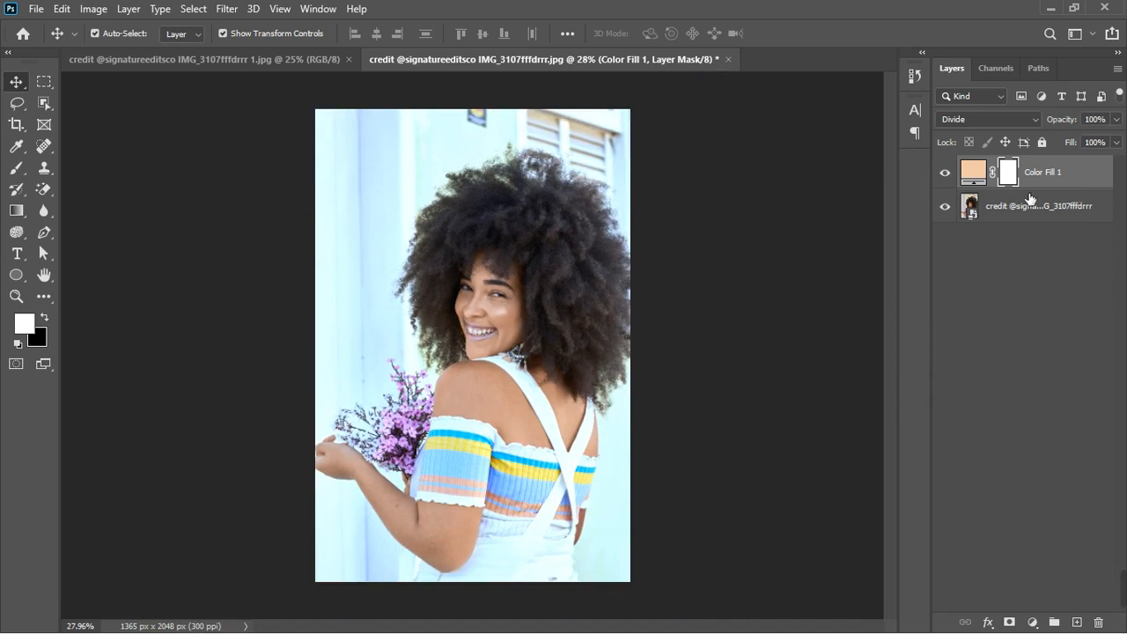
key(ctrl+i)
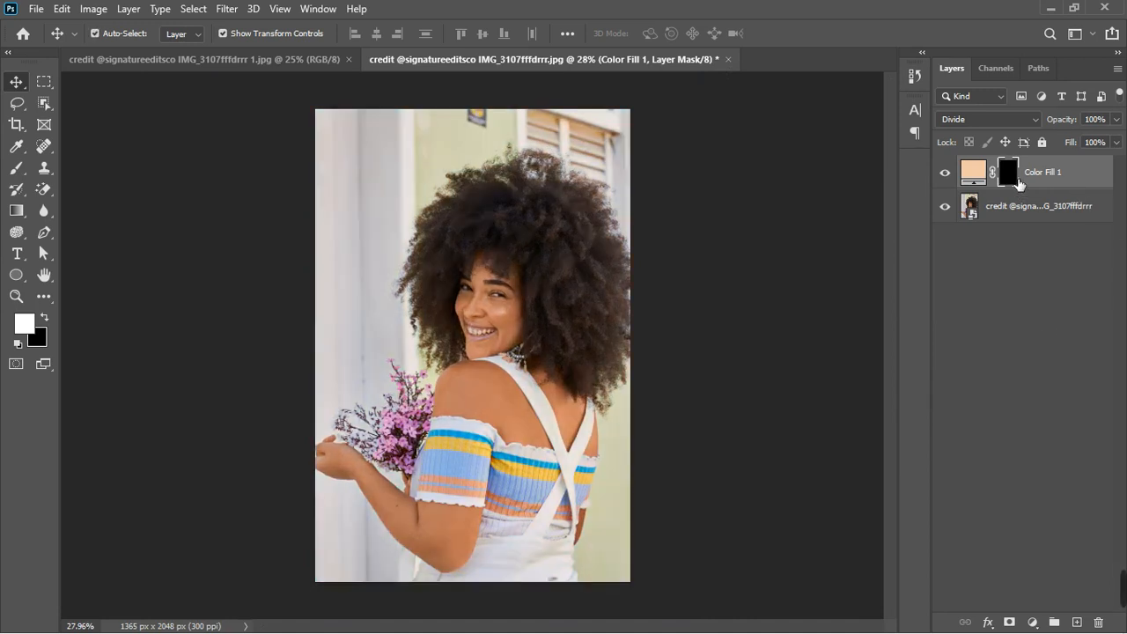
Step: Paint white on the Color Fill 1 mask over the front teeth with a 30 px brush
click(24, 170)
scroll(487, 260, up, 6)
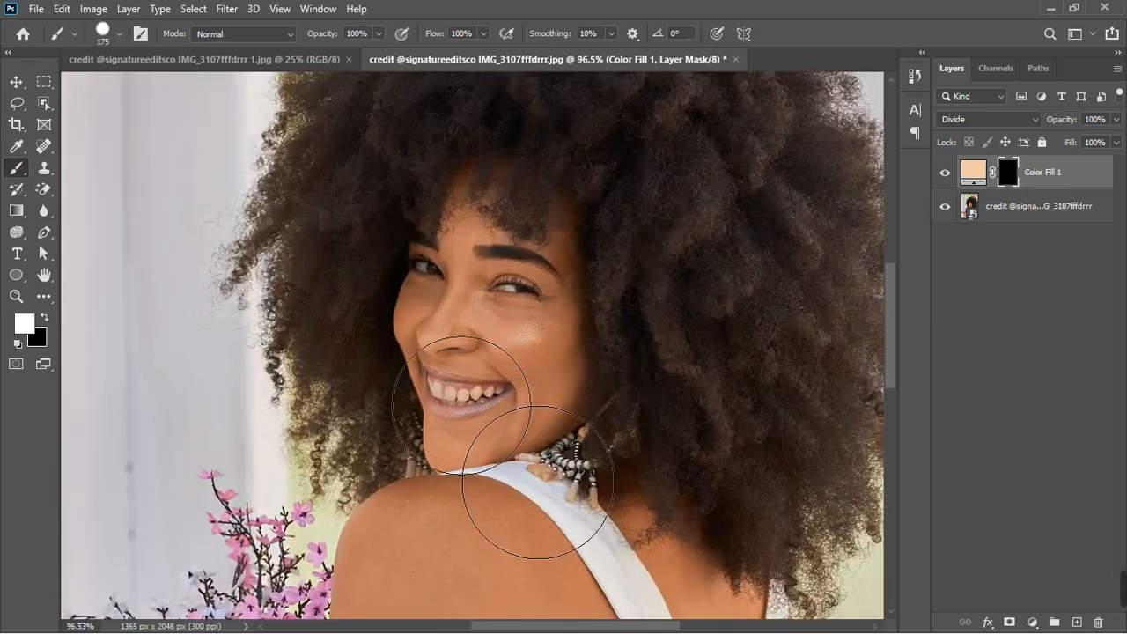
scroll(461, 405, up, 3)
key(bracketleft)
key(bracketleft)
key(bracketleft)
key(bracketleft)
key(bracketleft)
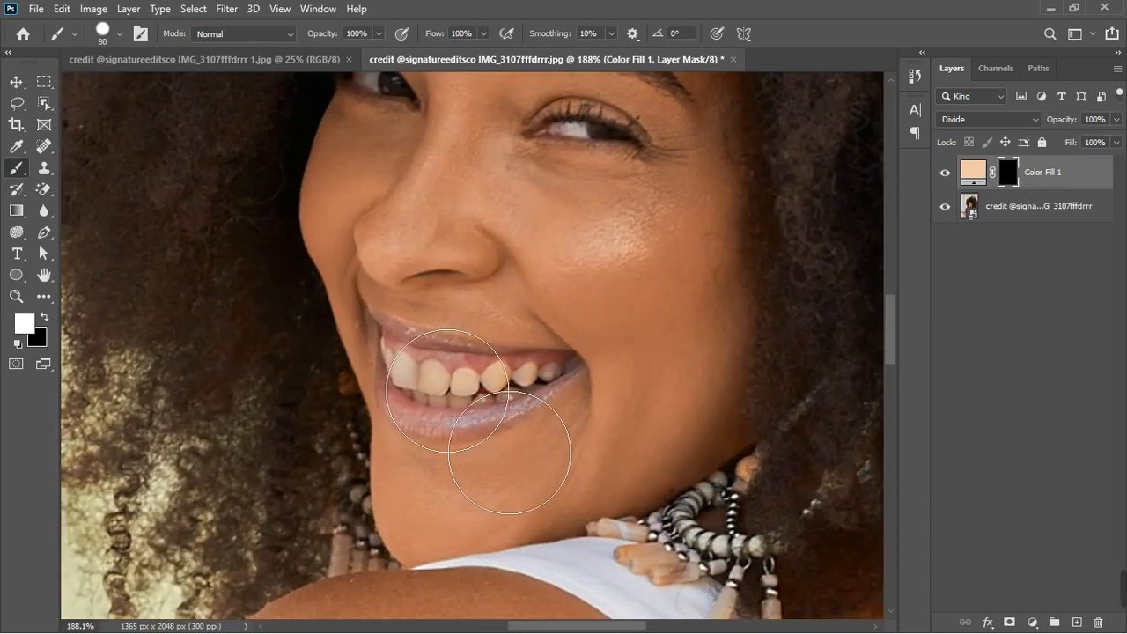
key(bracketleft)
key(bracketleft)
key(bracketleft)
key(bracketleft)
key(bracketleft)
key(bracketleft)
key(bracketleft)
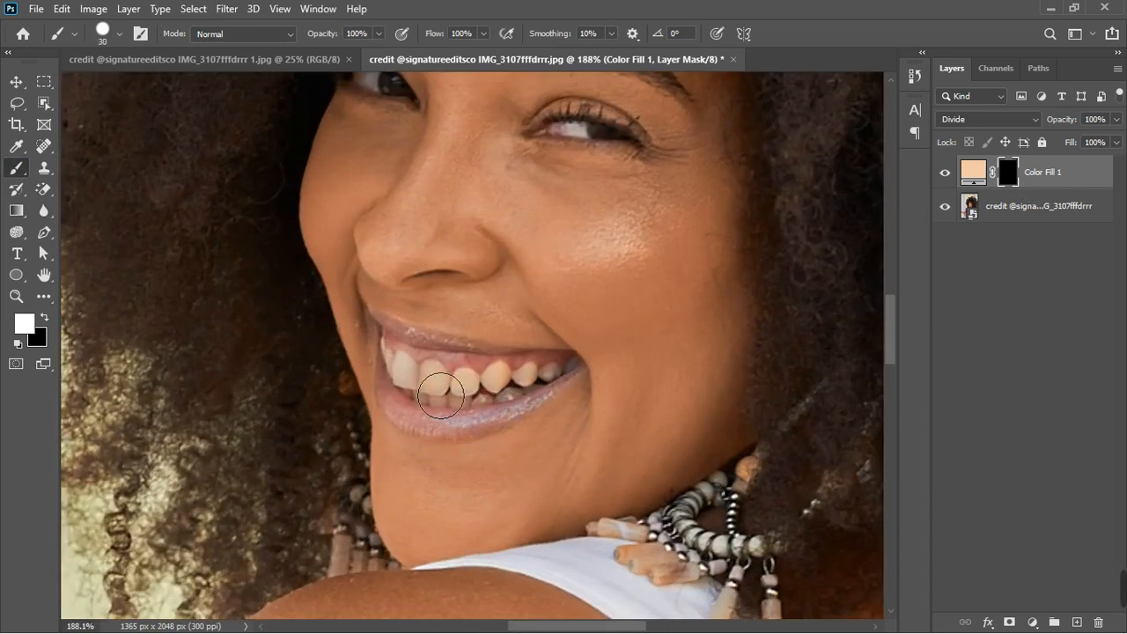
drag(409, 374, 471, 374)
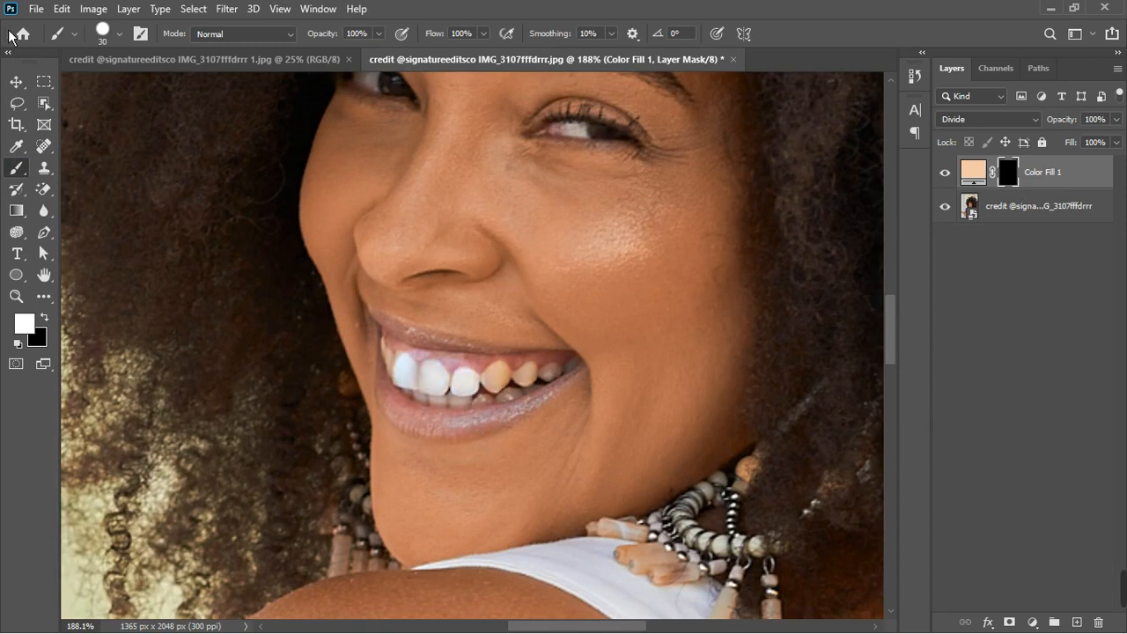
Step: Set the brush hardness to 0% and paint the remaining teeth white on the Color Fill 1 mask
click(119, 34)
drag(150, 127, 82, 137)
click(237, 337)
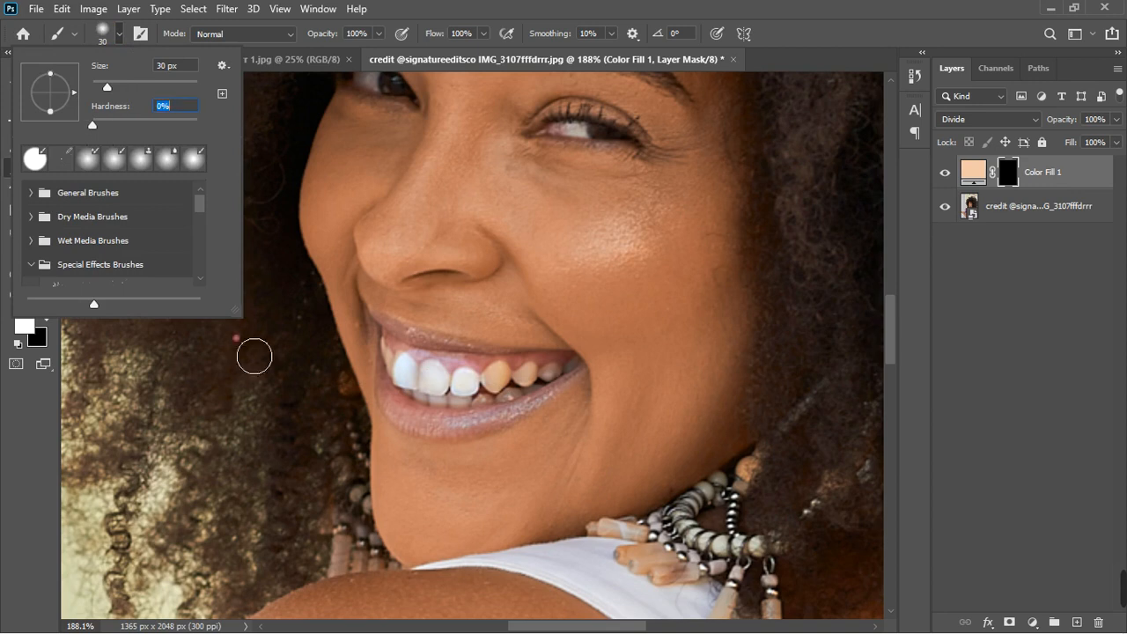
mouse_move(470, 404)
mouse_down()
mouse_move(565, 391)
mouse_move(412, 375)
mouse_move(393, 353)
mouse_move(398, 381)
mouse_move(398, 369)
mouse_move(437, 369)
mouse_up()
Step: Reduce the brush to 10 px and paint white over the whites of the eyes on the Color Fill 1 mask
key(bracketleft)
key(bracketleft)
key(bracketleft)
key(bracketleft)
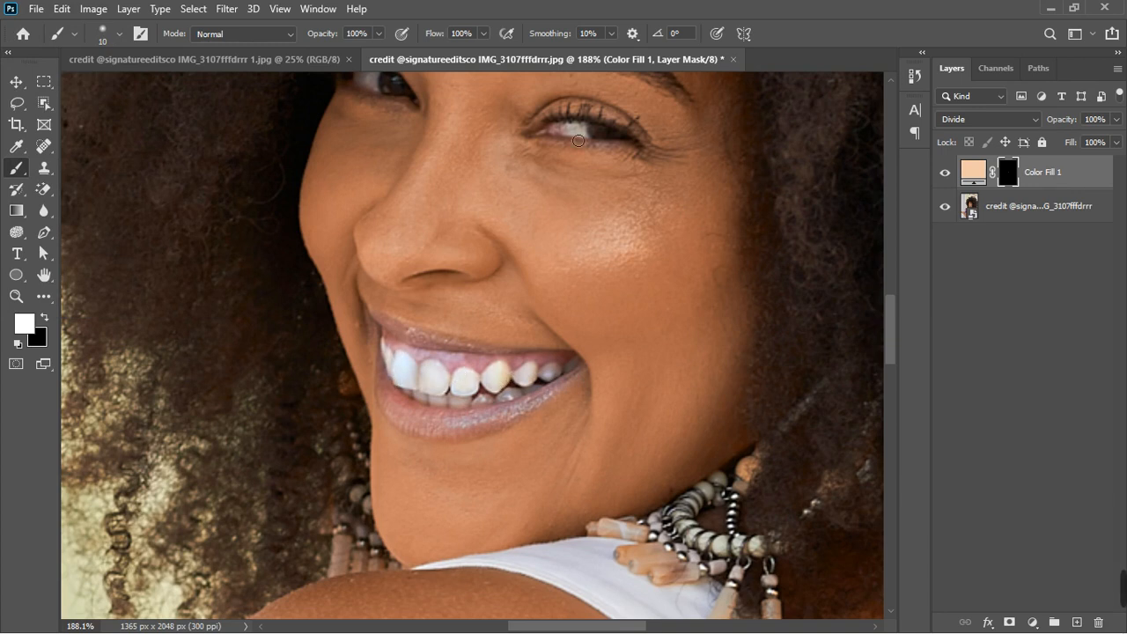
mouse_move(560, 138)
mouse_down()
mouse_move(587, 138)
mouse_move(558, 157)
mouse_up()
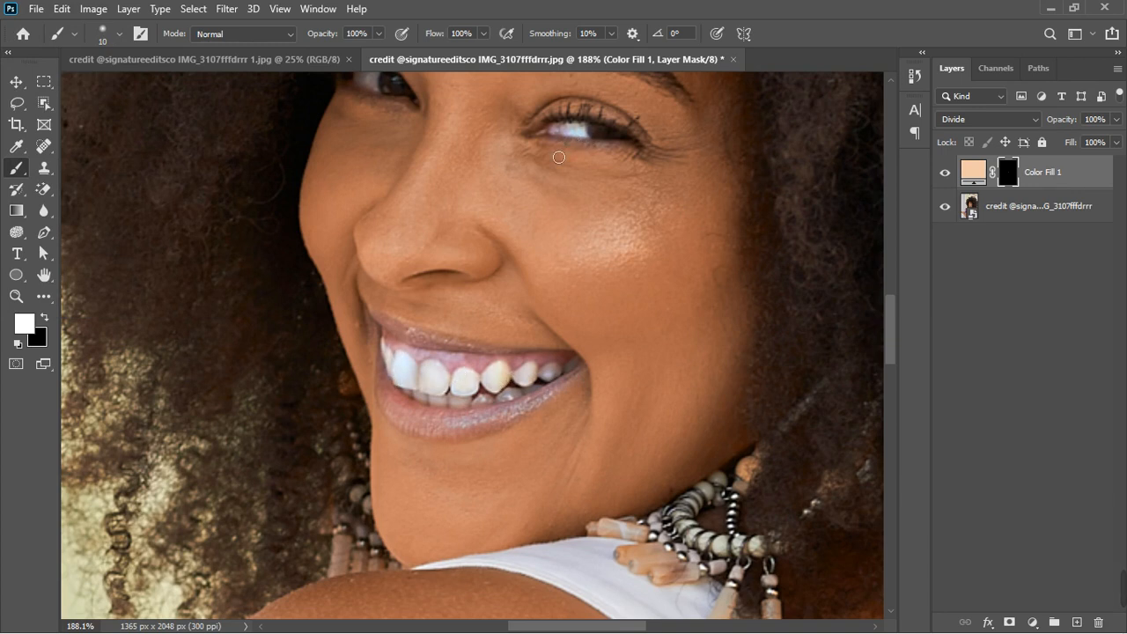
scroll(389, 98, down, 3)
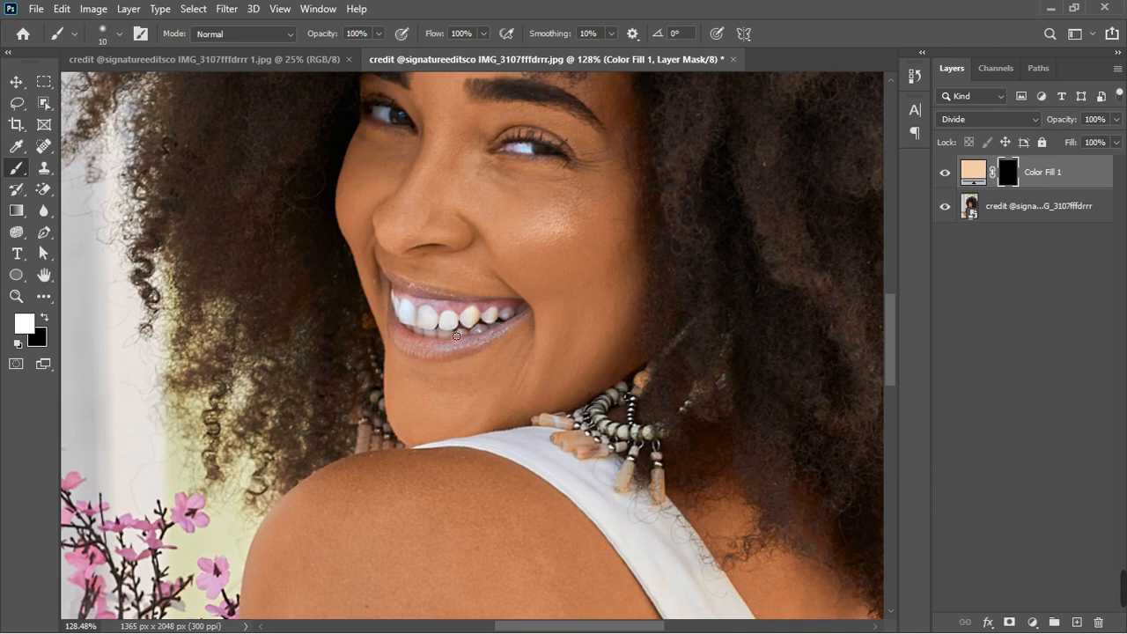
scroll(450, 335, down, 6)
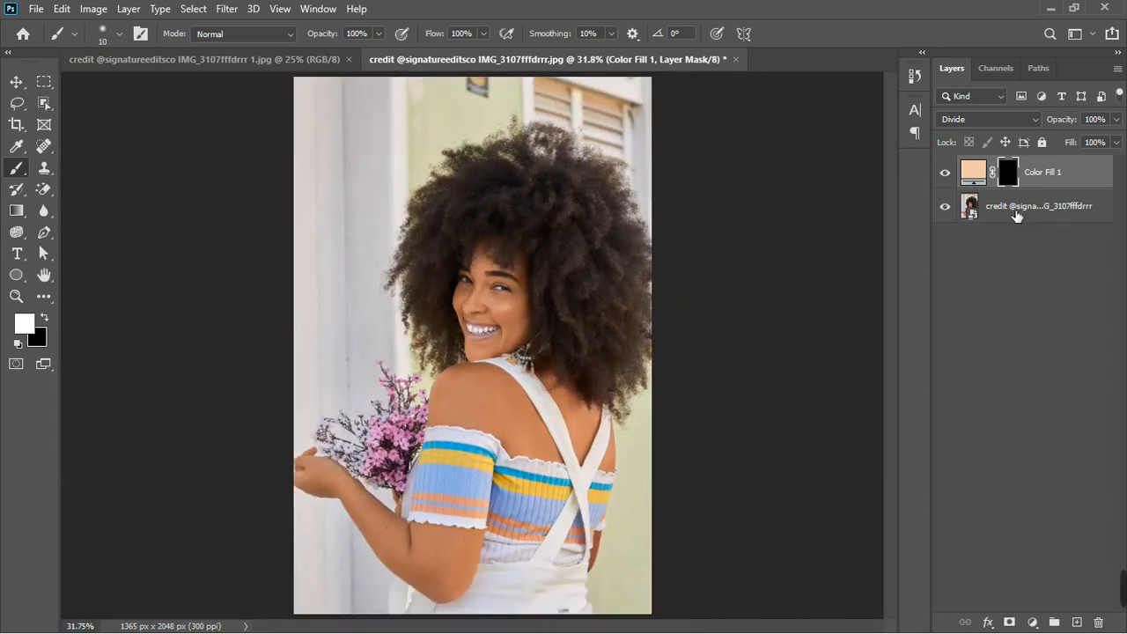
Step: Lower the Color Fill 1 layer's opacity to 64% and compare the portrait with the fill hidden and shown
click(946, 175)
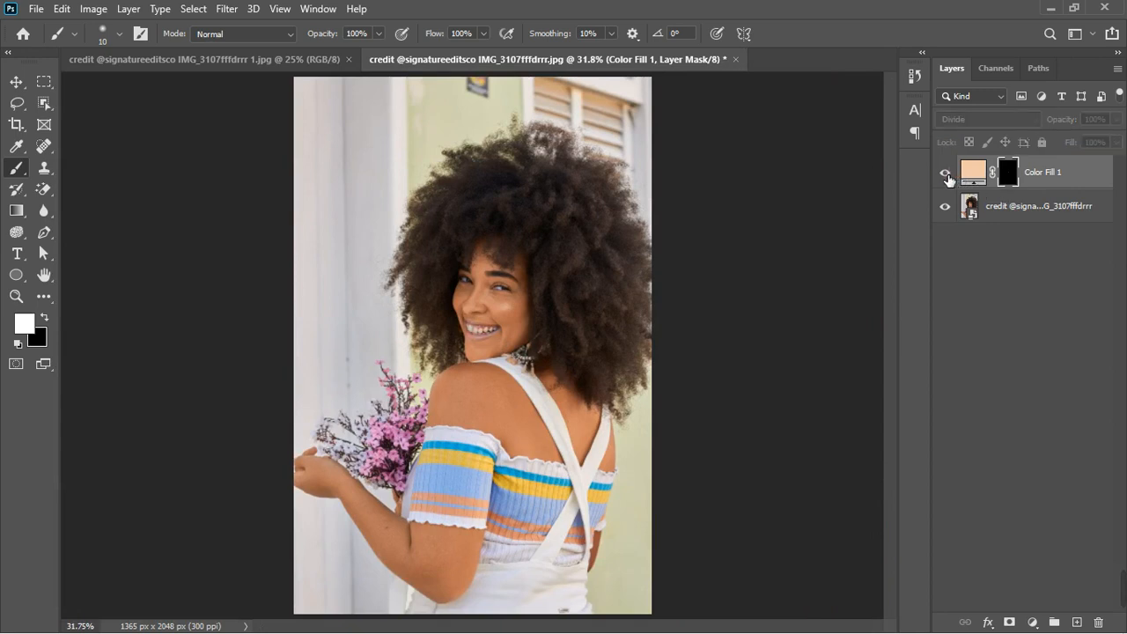
click(946, 176)
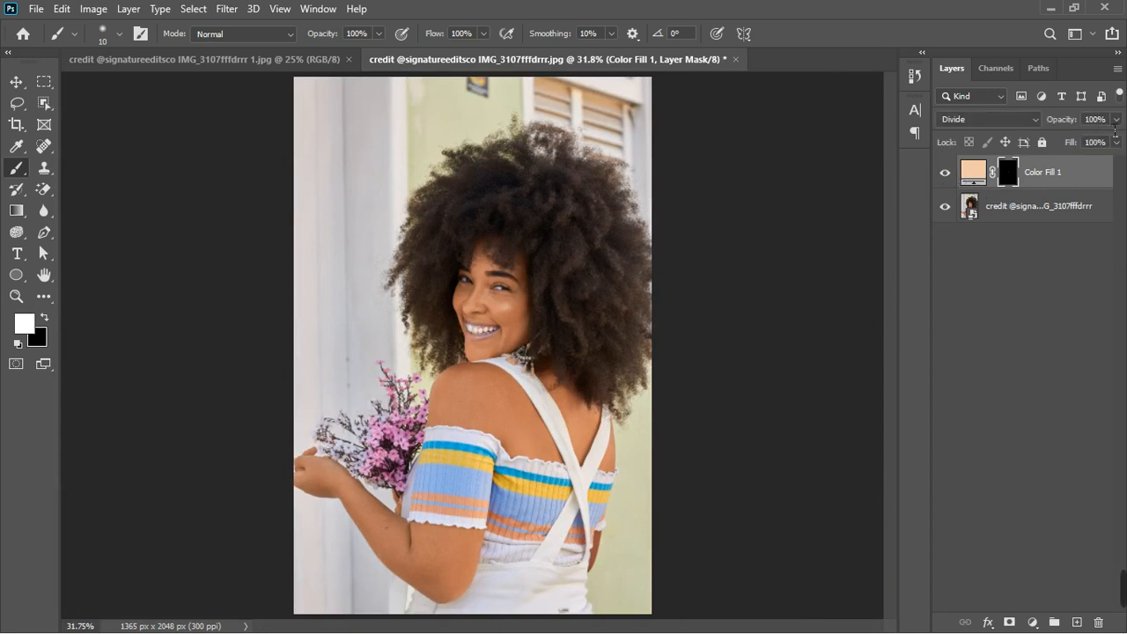
click(1117, 120)
drag(1122, 154, 1098, 145)
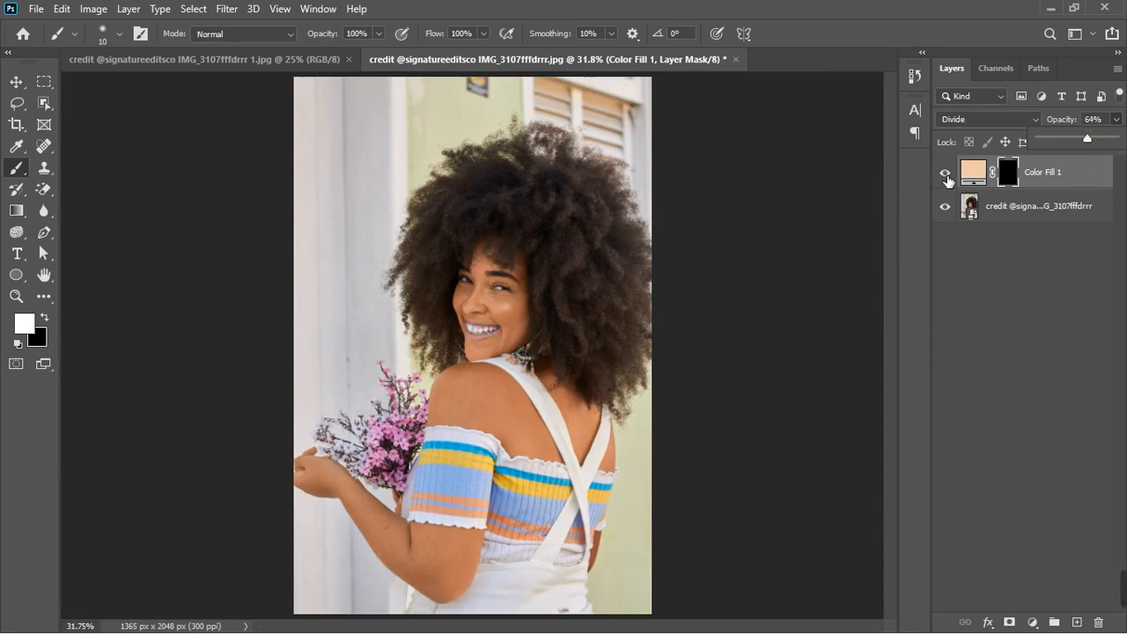
click(946, 176)
click(946, 175)
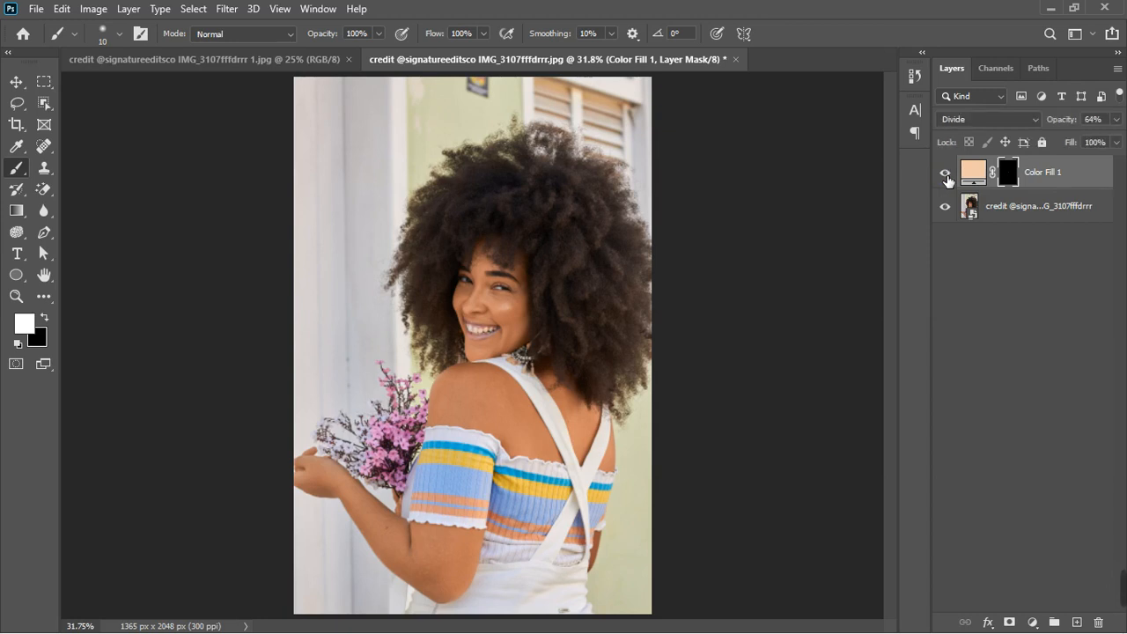
scroll(411, 449, down, 4)
scroll(512, 359, up, 3)
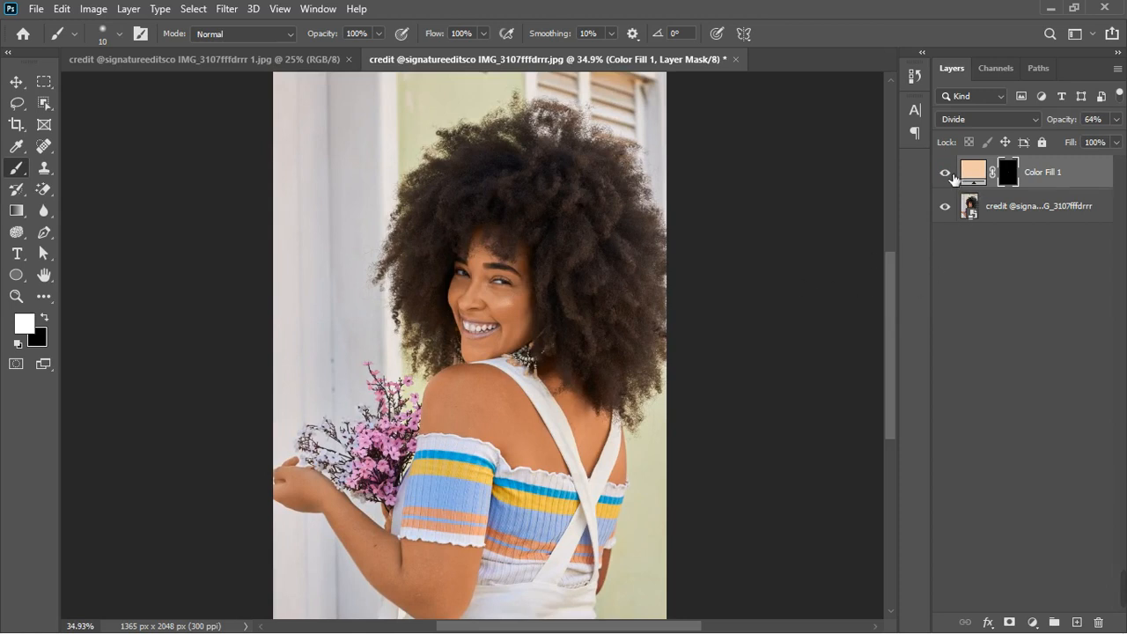
Step: Stamp all visible layers into a new merged layer at the top of the stack and duplicate it twice
click(24, 88)
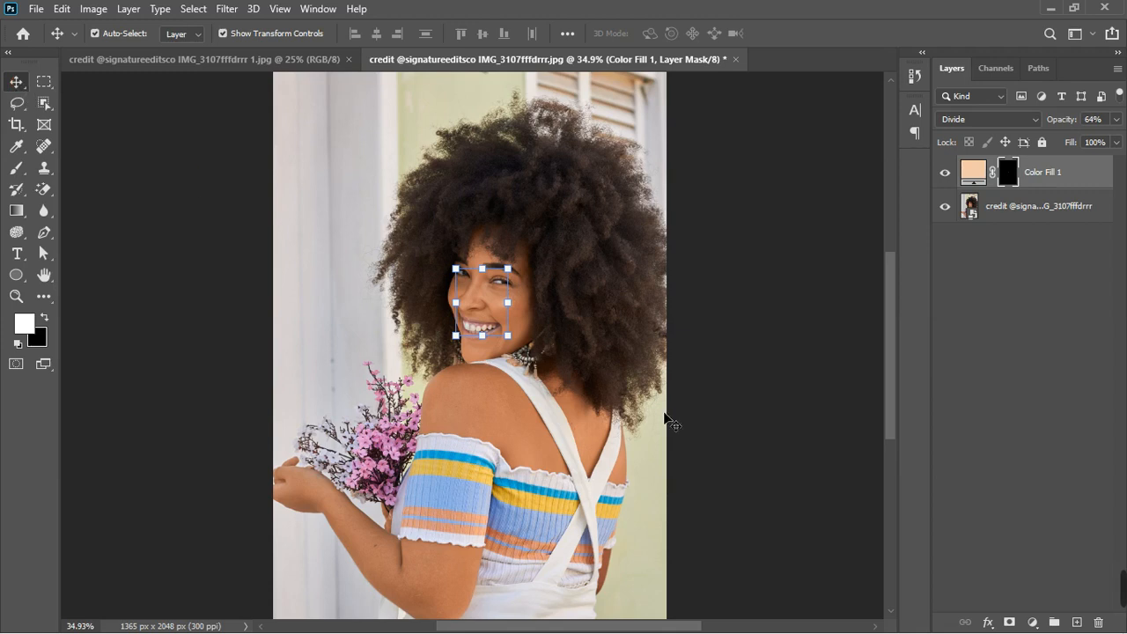
click(1001, 435)
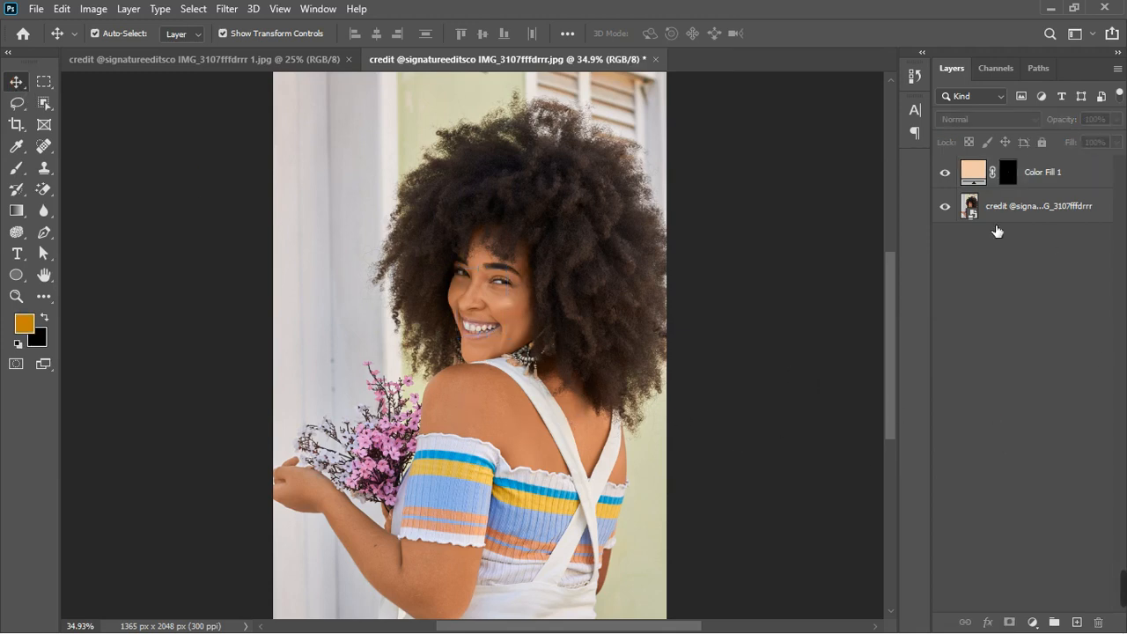
click(1033, 621)
click(1016, 285)
key(ctrl+alt+shift+e)
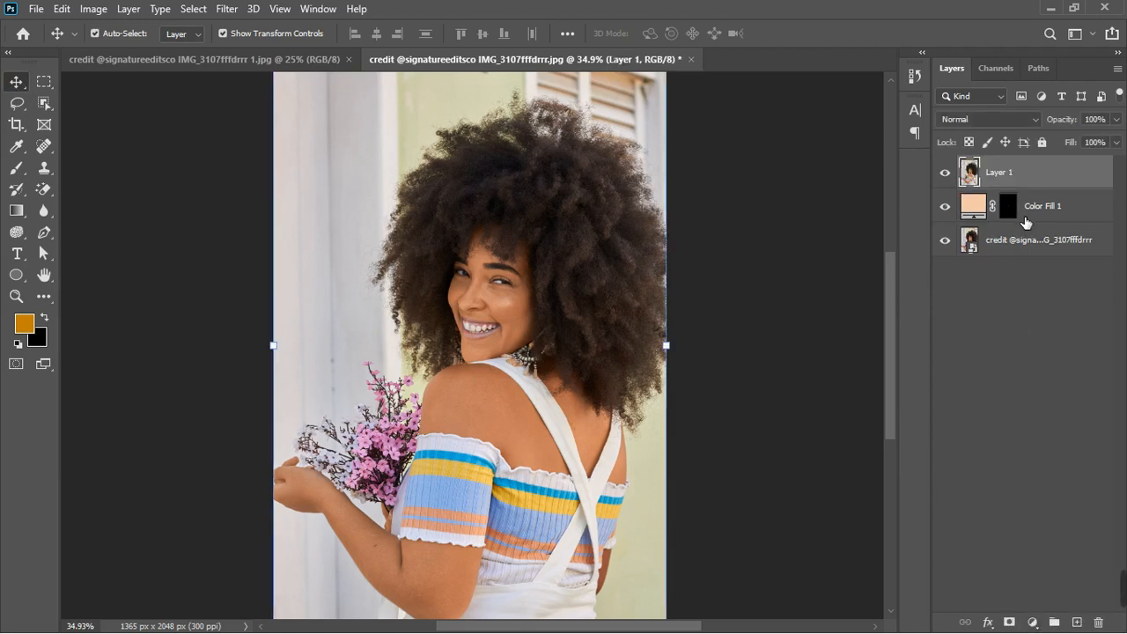
key(ctrl+j)
key(ctrl+j)
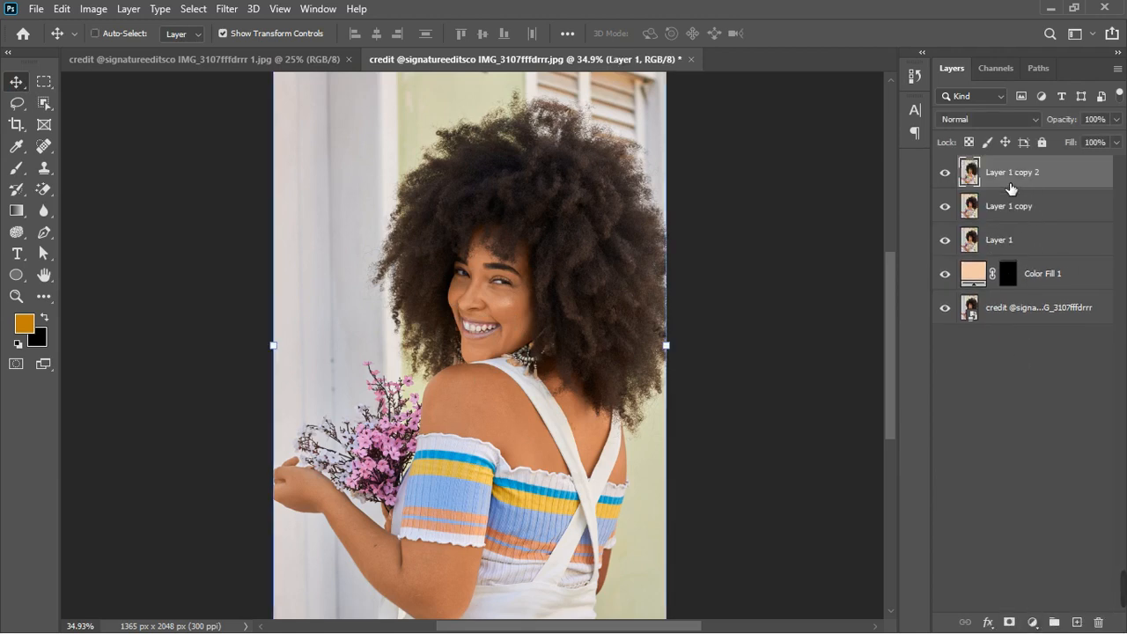
Step: Hide Layer 1, the Color Fill 1 layer and the original photo layer
click(945, 240)
click(945, 274)
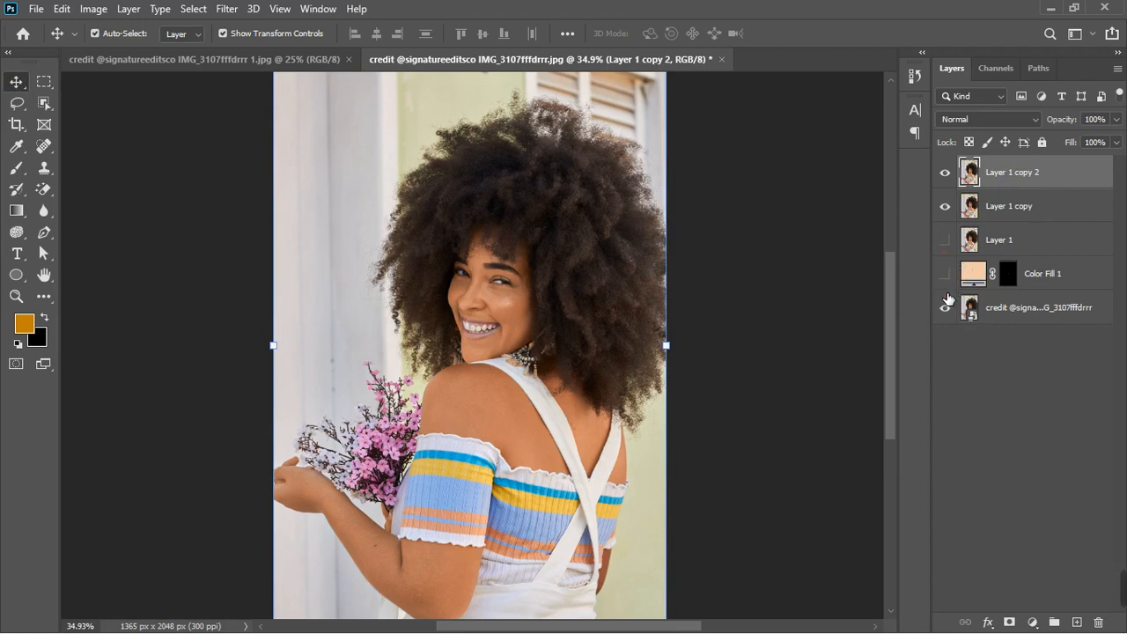
click(945, 307)
Step: Rename Layer 1 copy as color and Layer 1 copy 2 as texture
click(1017, 208)
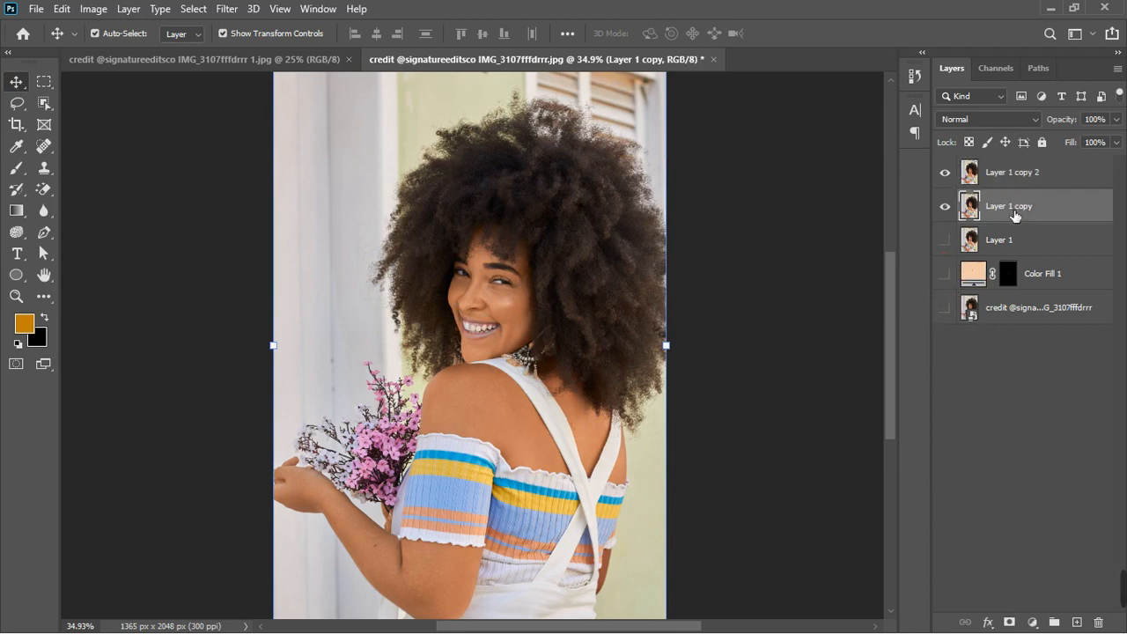
double_click(1014, 212)
text(color)
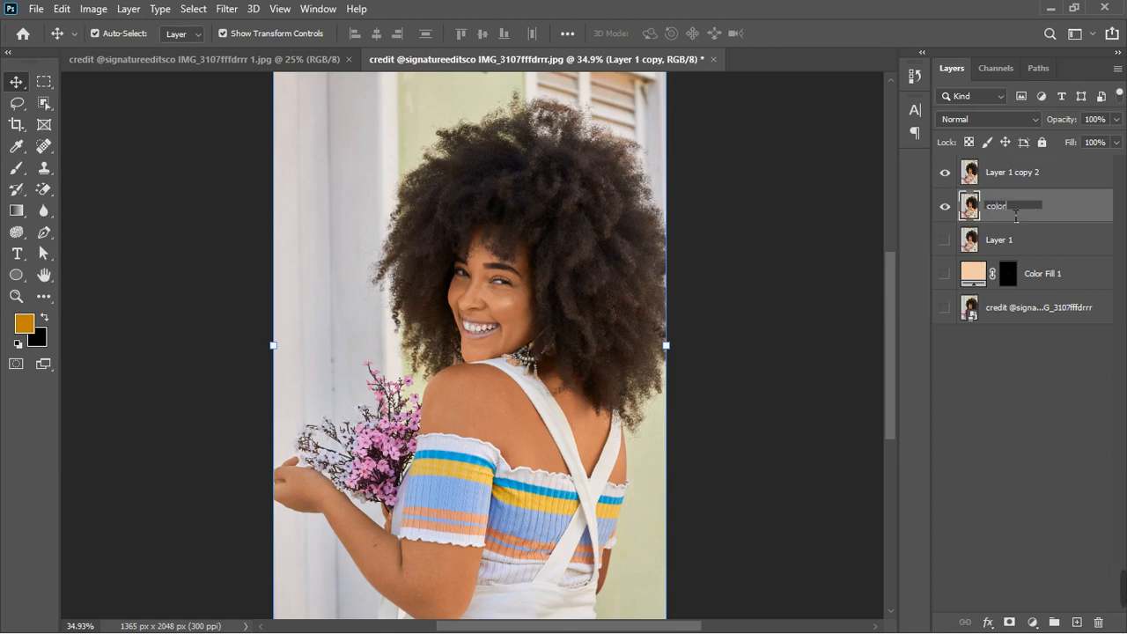
key(Return)
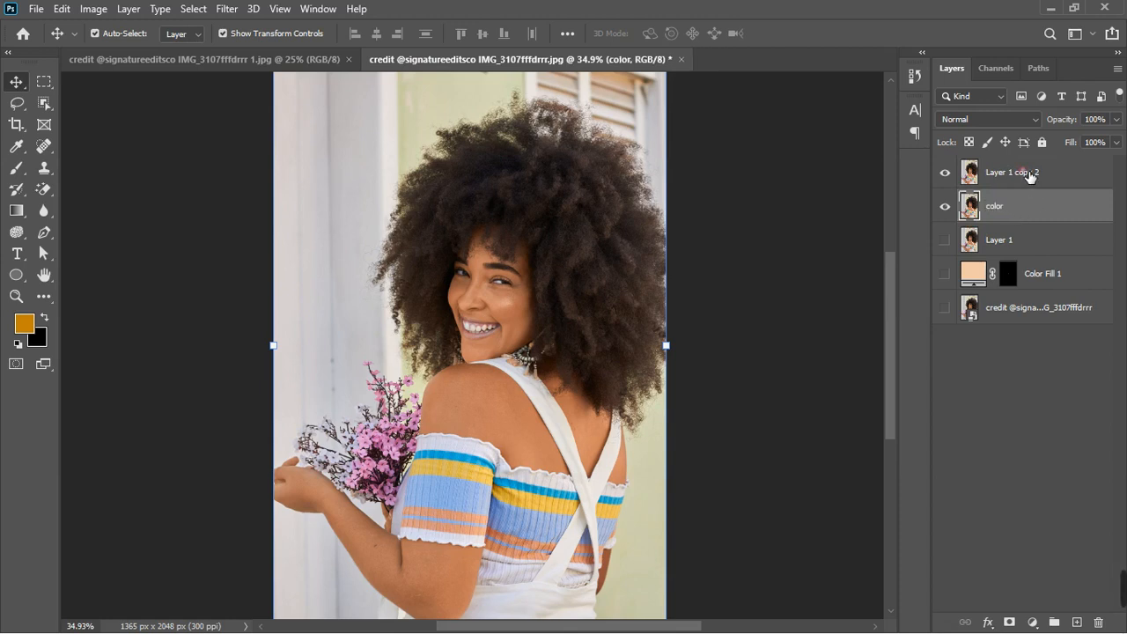
double_click(1029, 174)
text(textur)
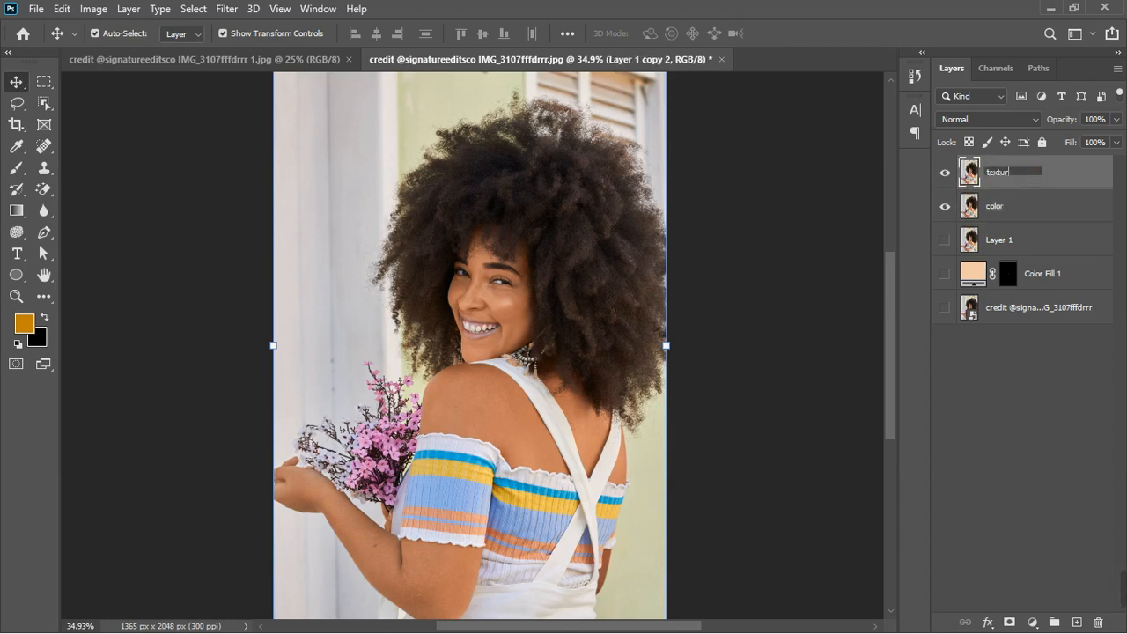
text(e)
key(Return)
Step: Hide the texture layer and apply a Gaussian Blur with a 4.4 pixel radius to the color layer
click(945, 172)
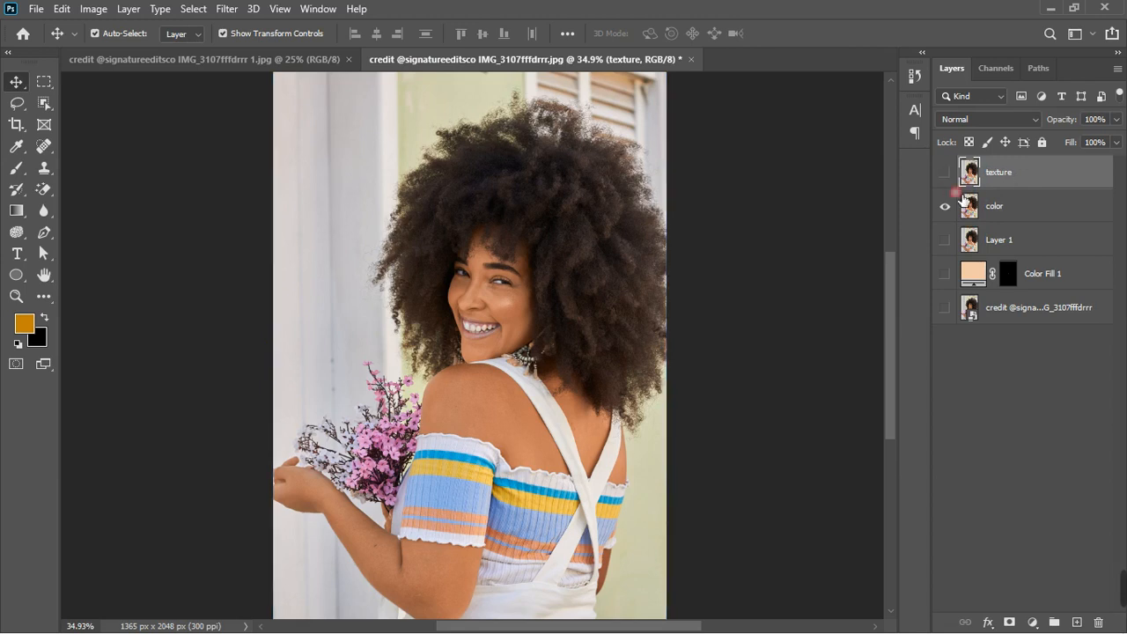
click(1006, 206)
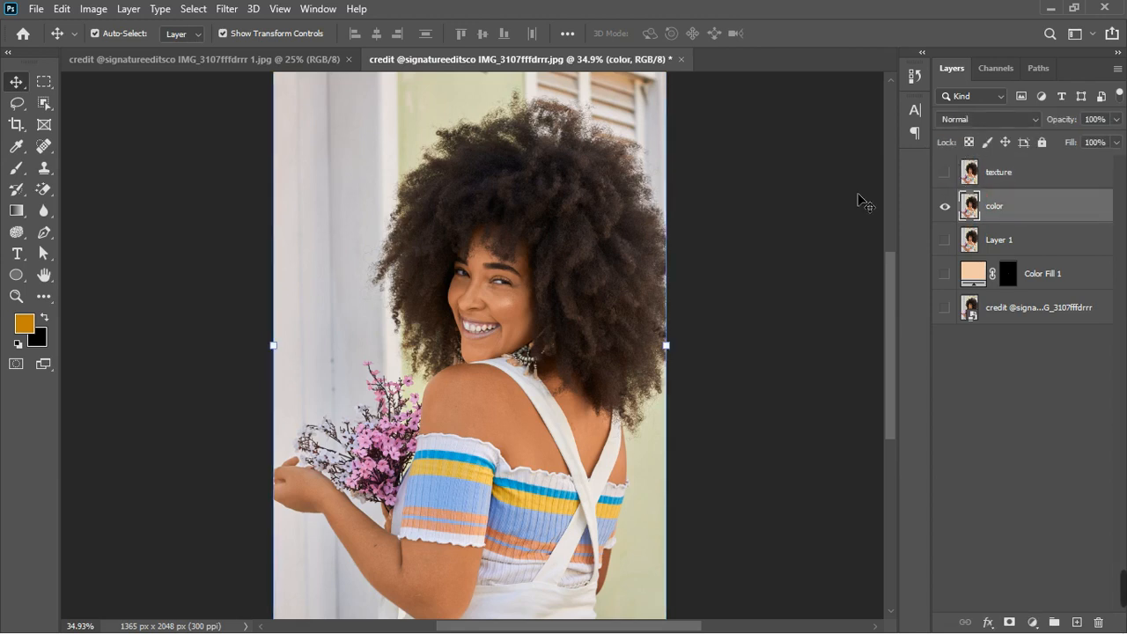
click(241, 11)
mouse_move(290, 196)
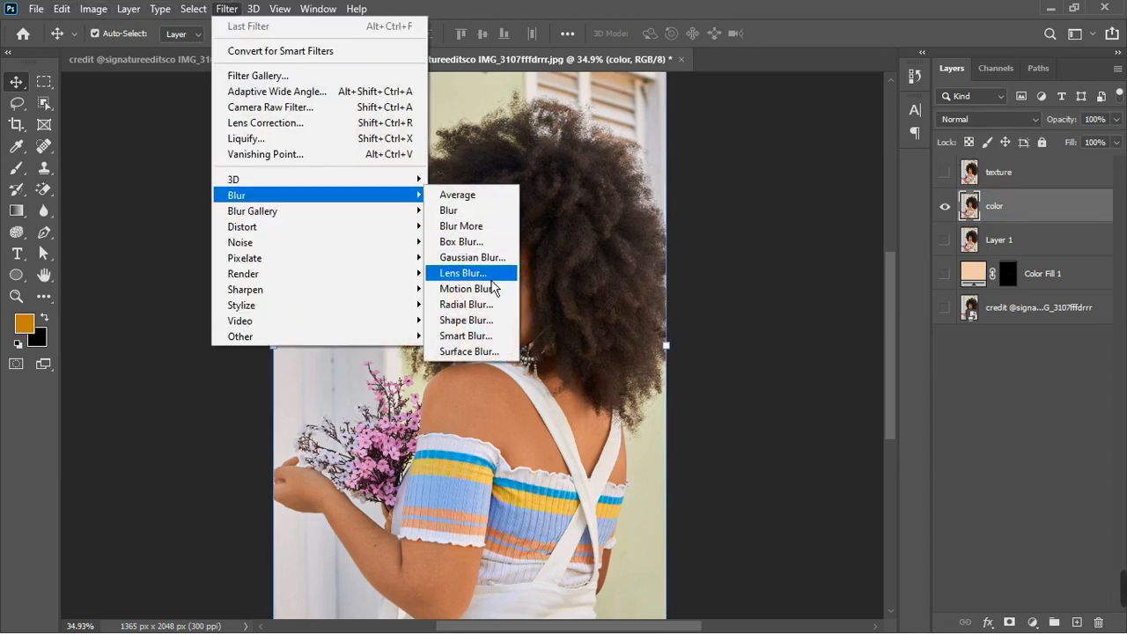
click(489, 258)
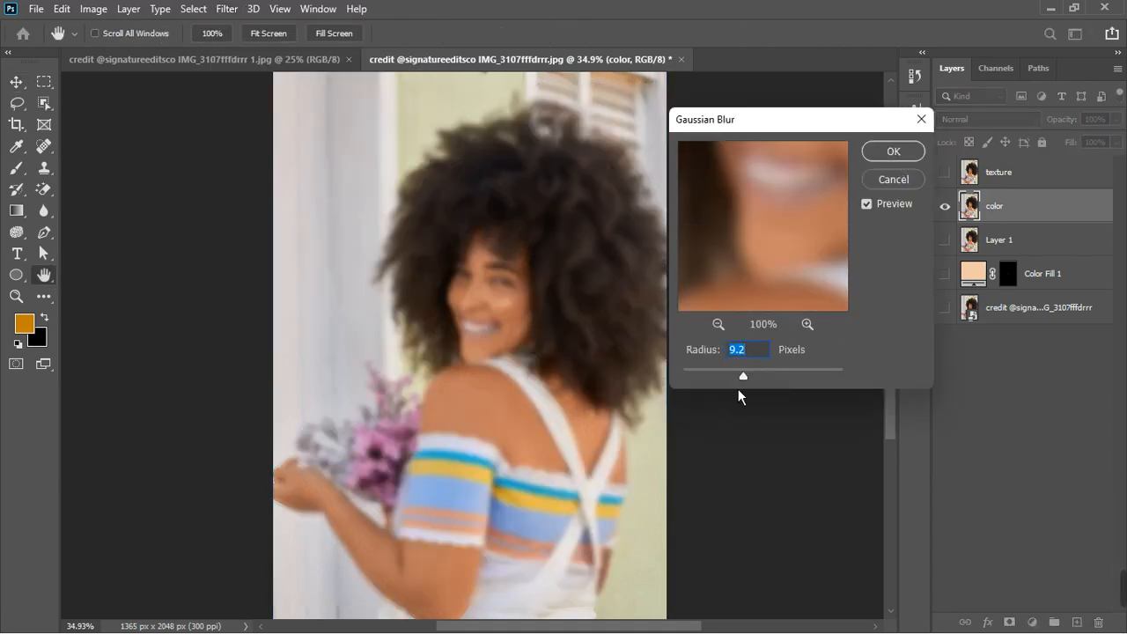
drag(754, 382, 729, 387)
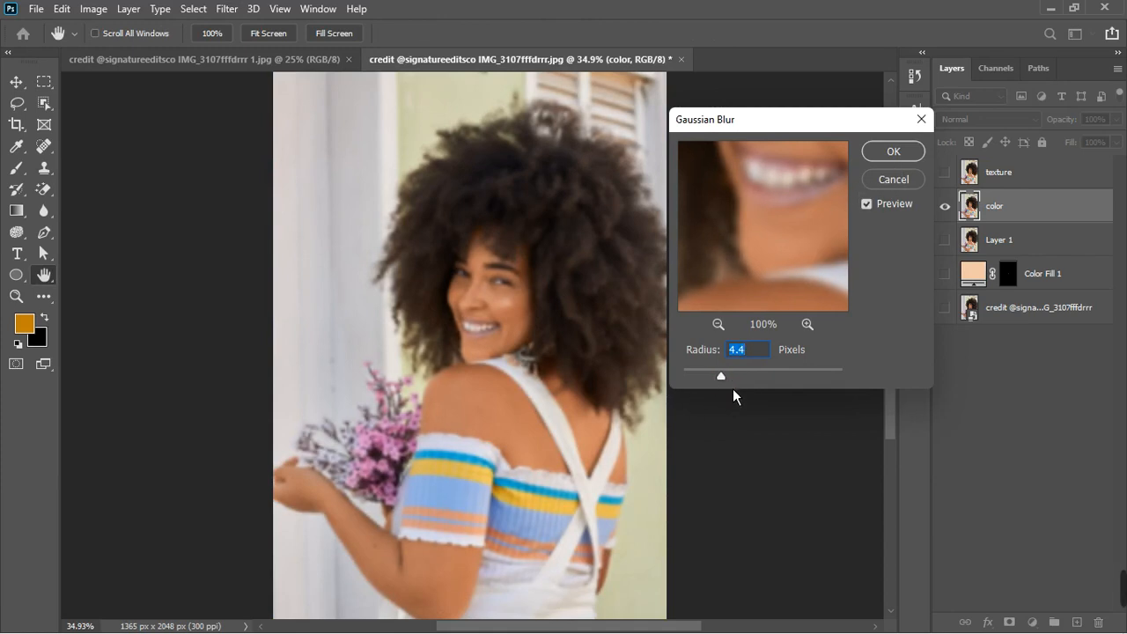
click(893, 152)
Step: Show the texture layer, subtract the color layer from it using Apply Image with scale 2 and offset 128, and set its blend mode to Linear Light
click(945, 173)
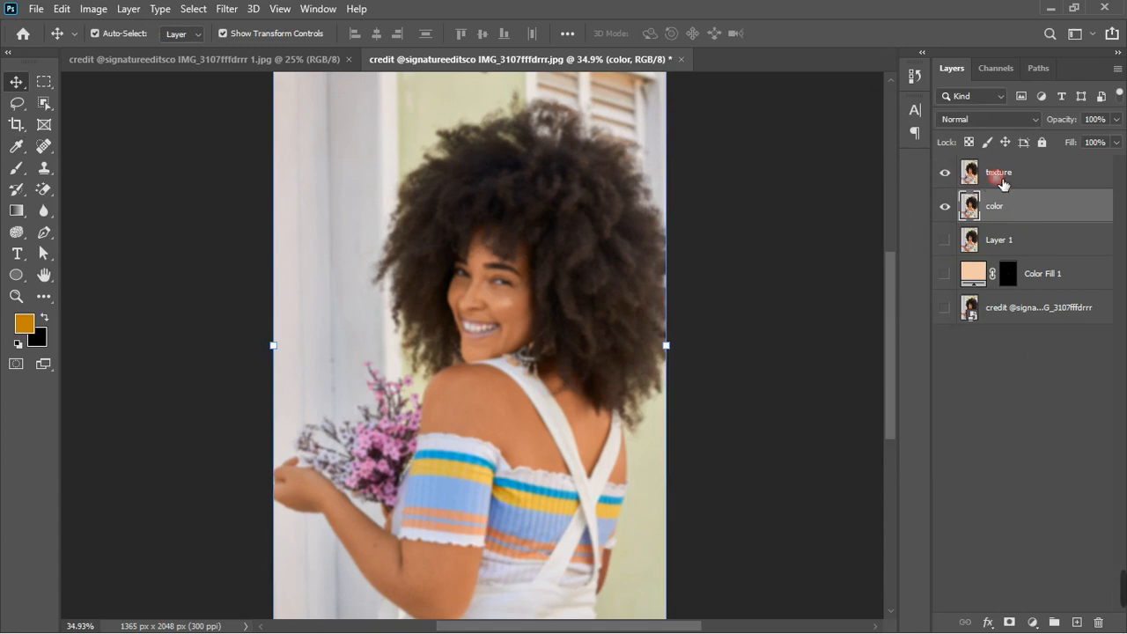
click(1004, 179)
click(93, 9)
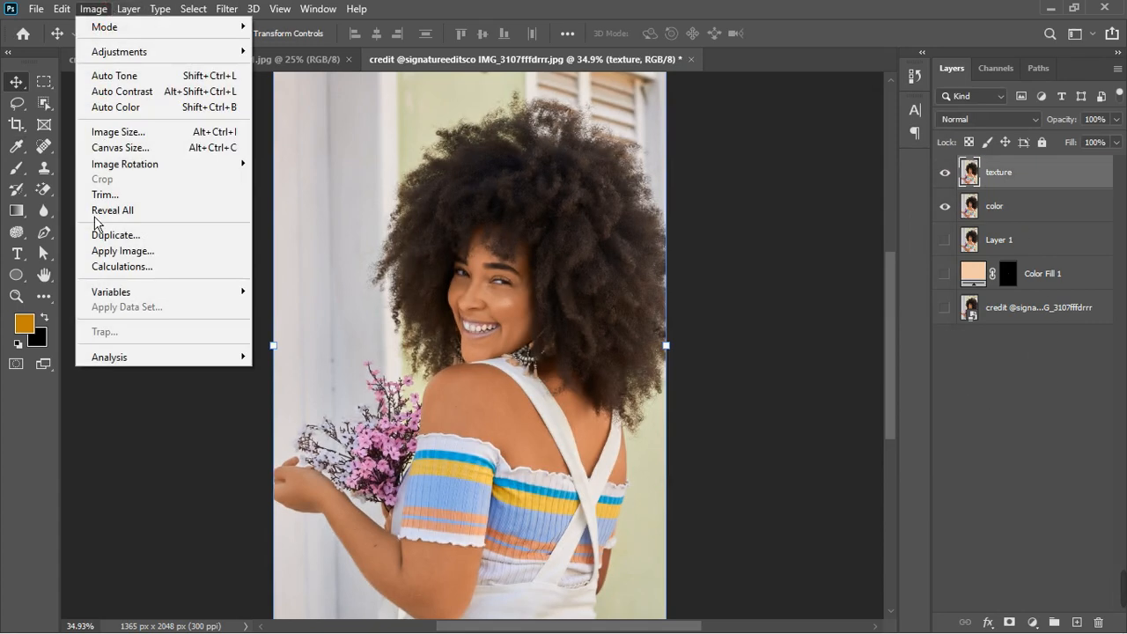
click(112, 256)
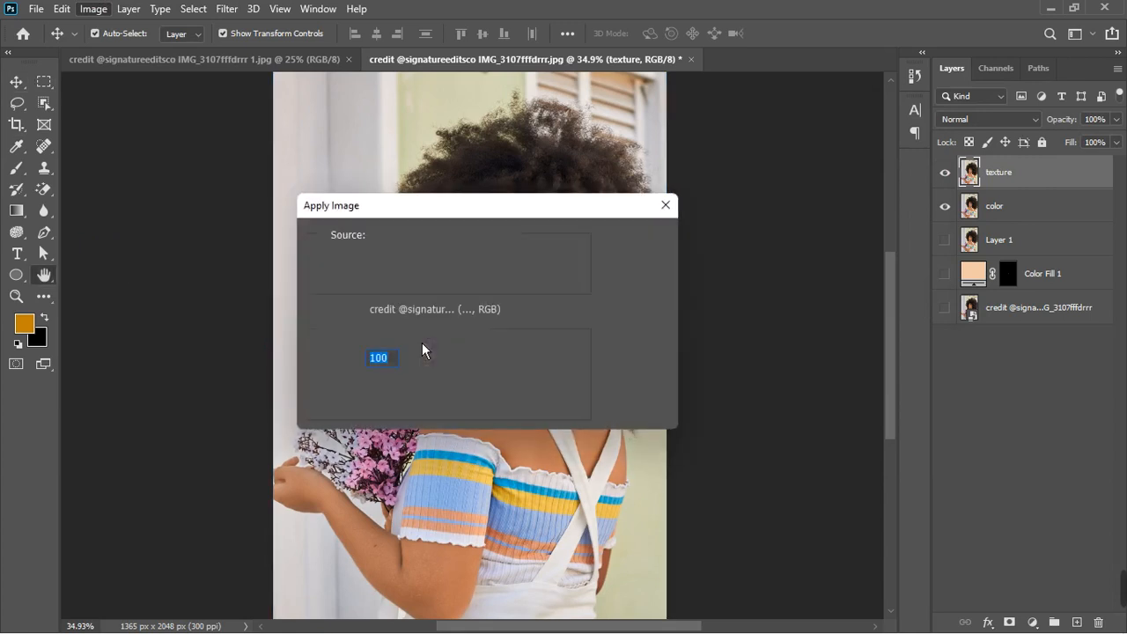
click(442, 338)
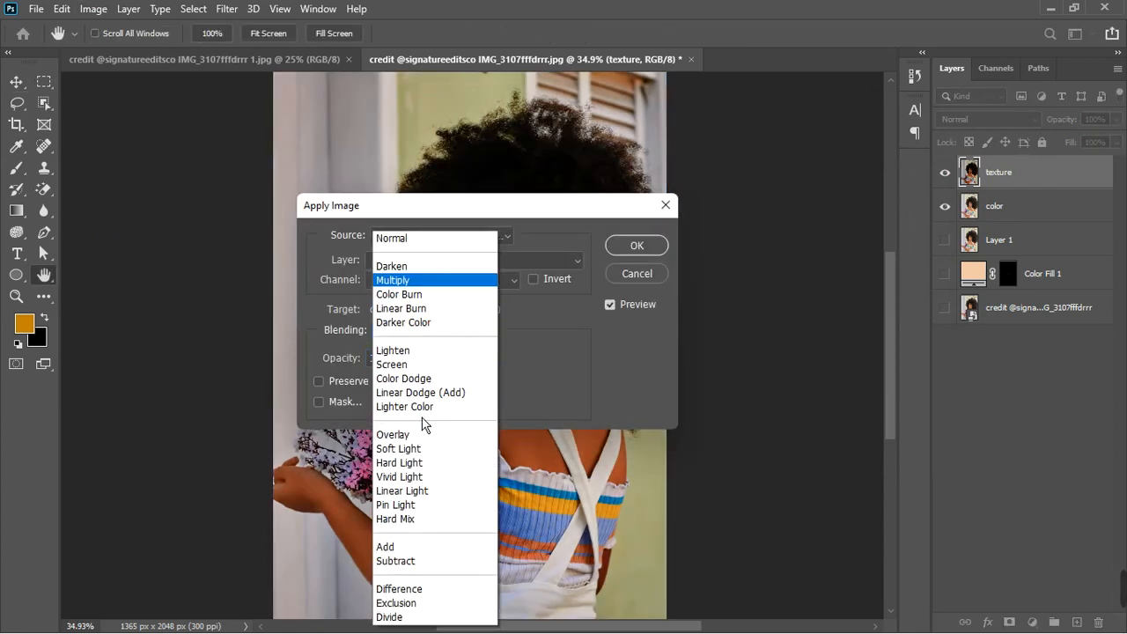
click(419, 566)
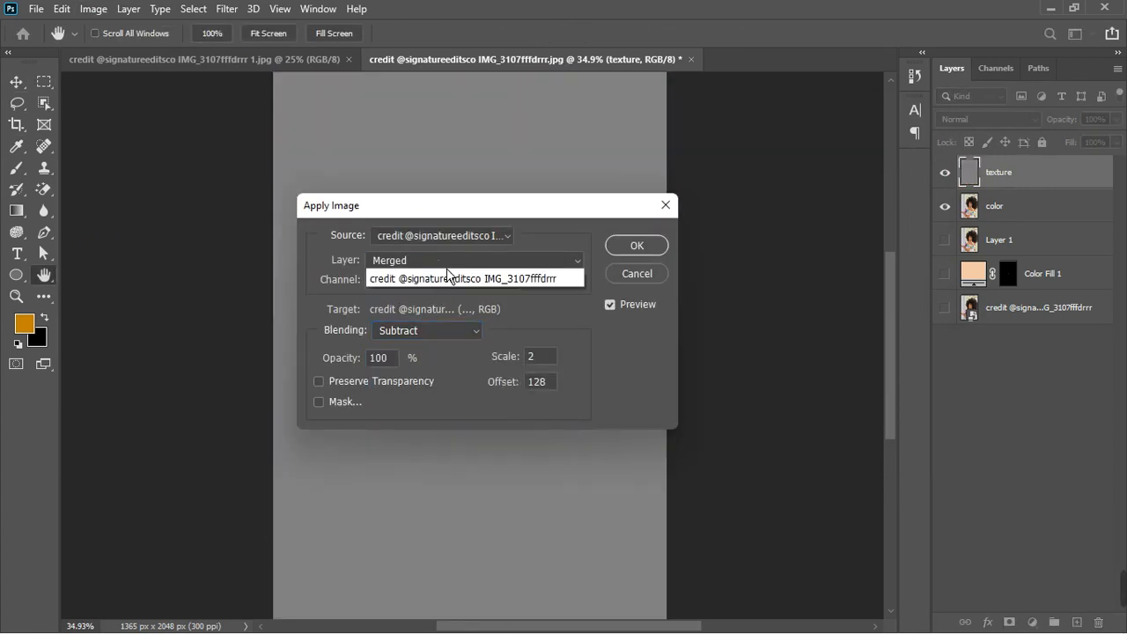
click(441, 260)
click(435, 319)
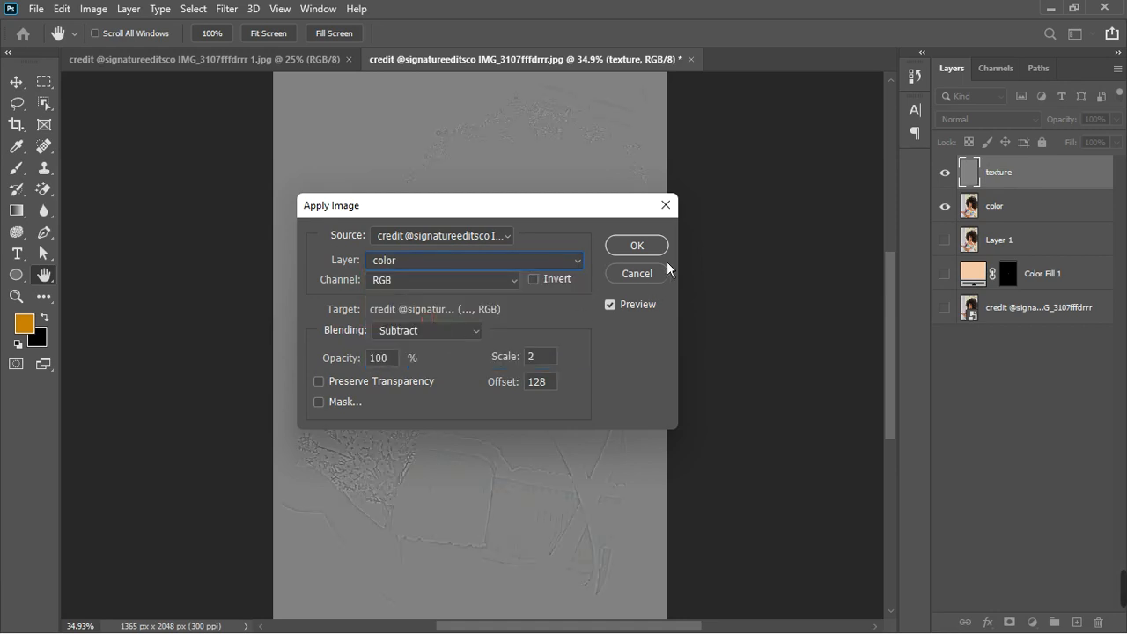
click(648, 248)
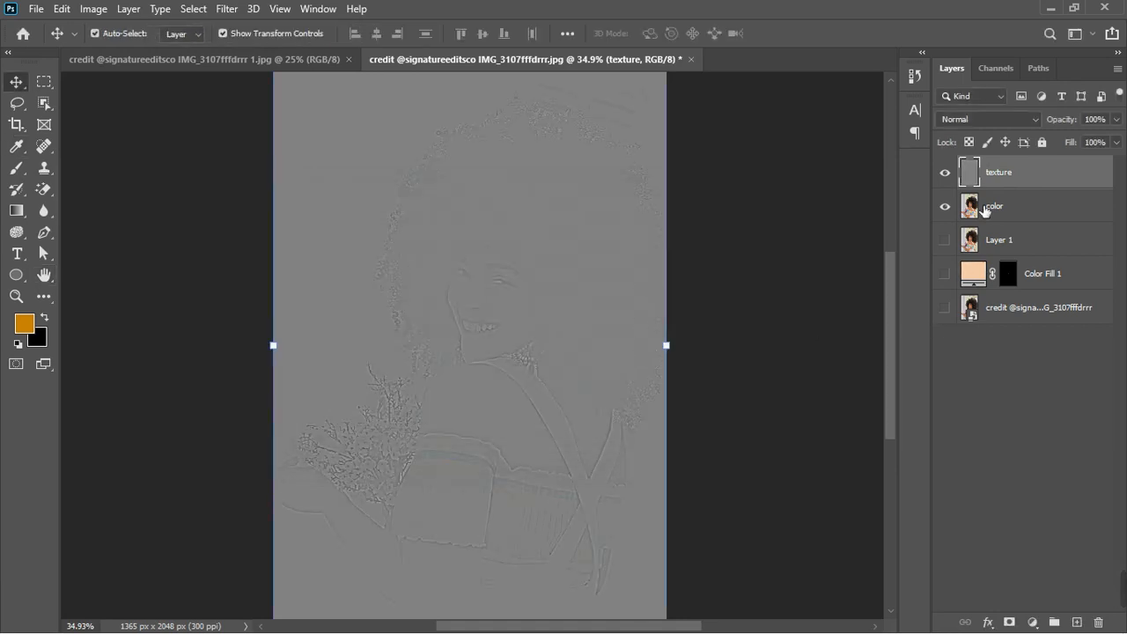
click(988, 121)
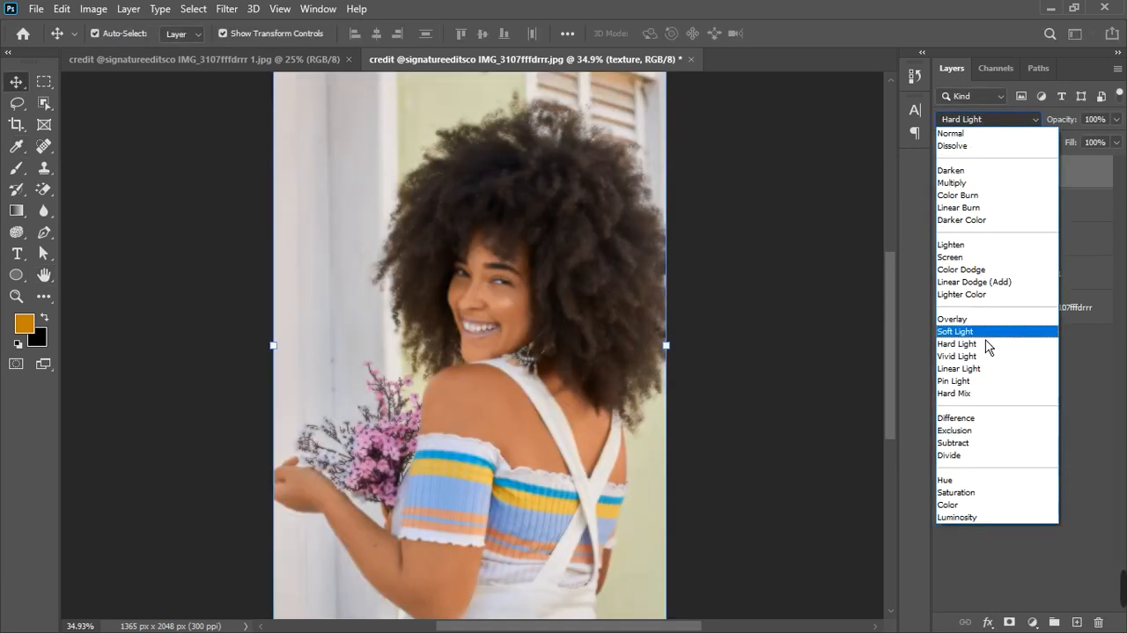
click(987, 369)
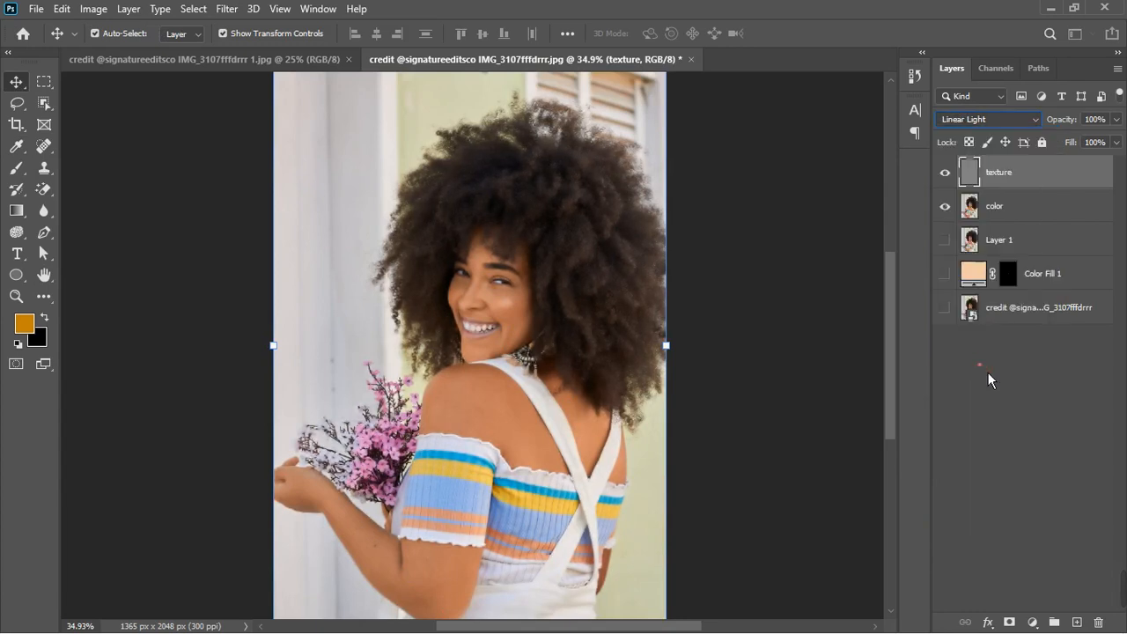
Step: Reduce the Mixer Brush to 80 px and paint a stroke across the bare shoulder on the texture layer
click(15, 168)
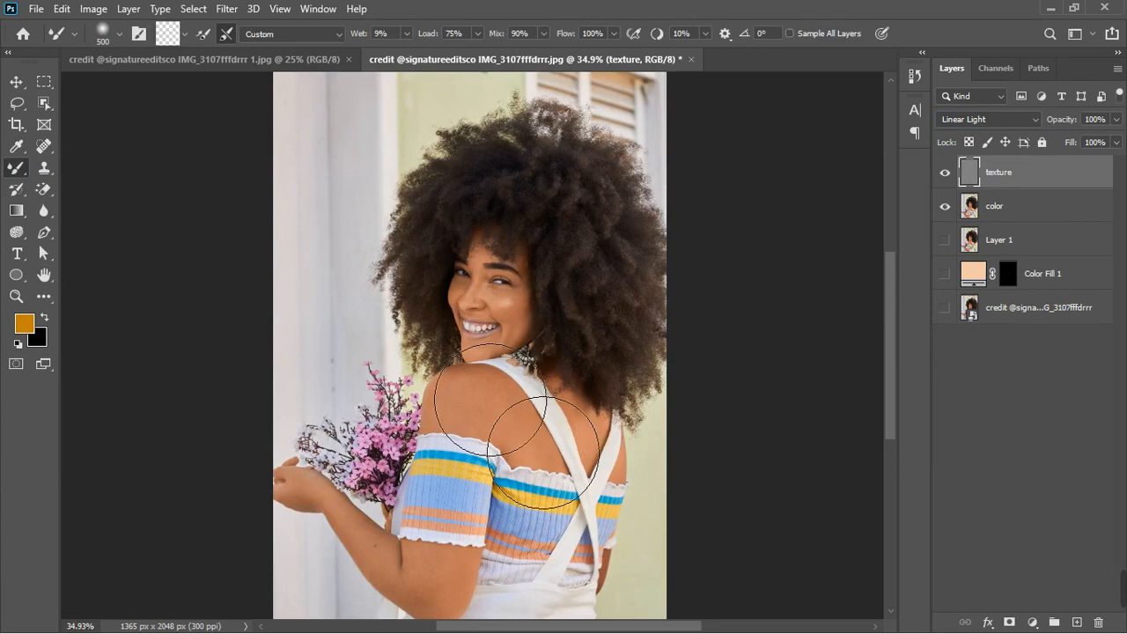
key(bracketleft)
key(bracketleft)
key(bracketleft)
key(bracketleft)
key(bracketleft)
key(bracketleft)
key(bracketleft)
key(bracketleft)
key(bracketleft)
scroll(484, 424, up, 3)
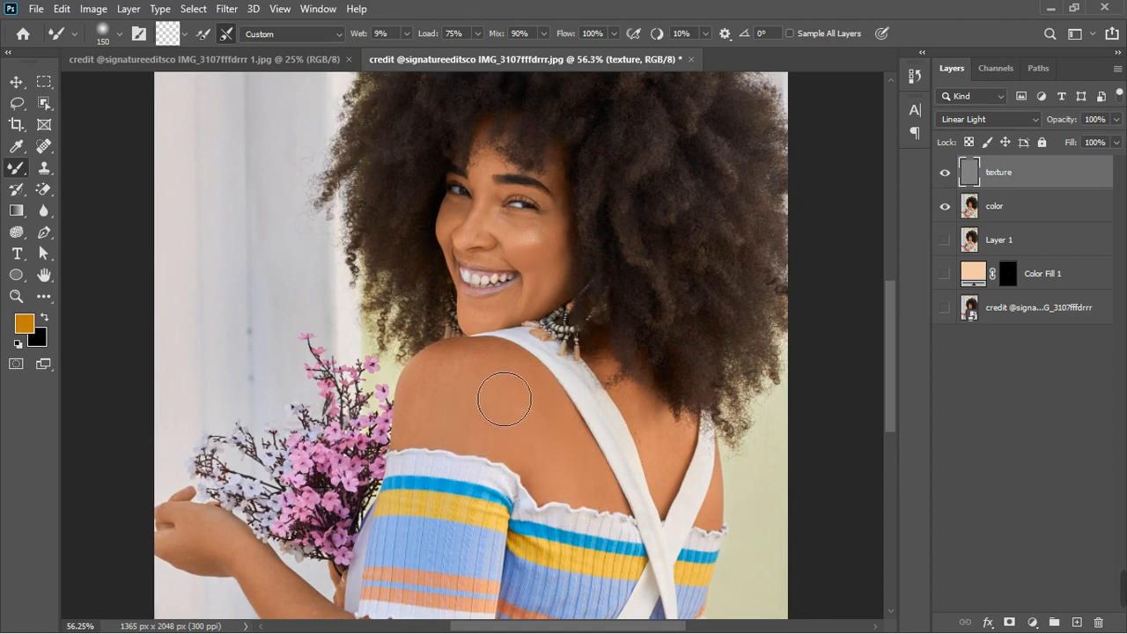
scroll(489, 373, up, 3)
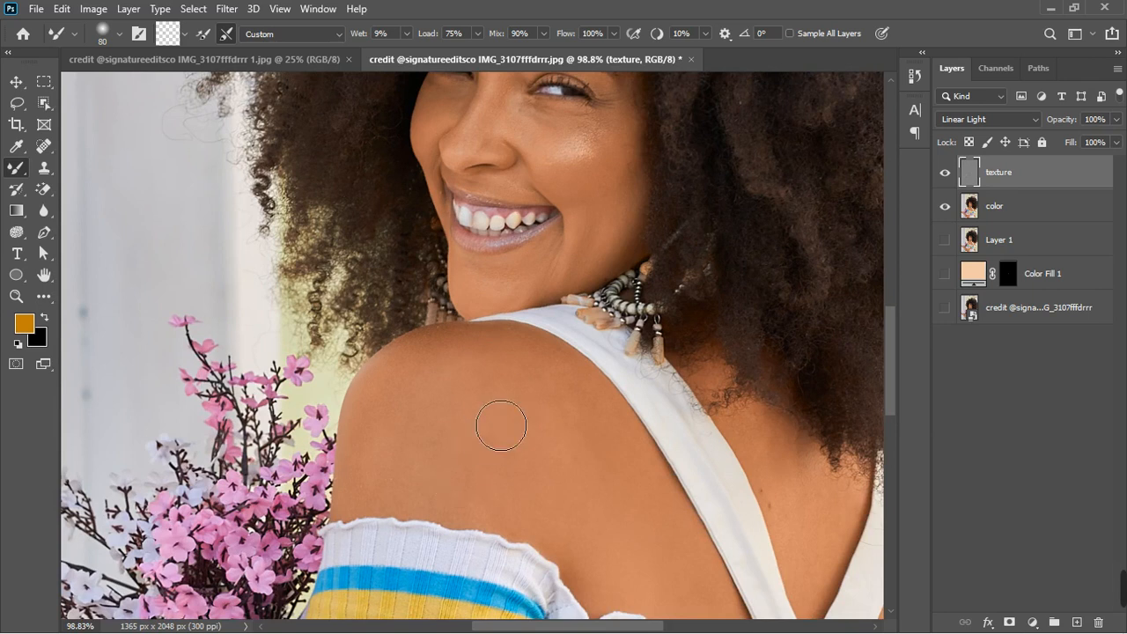
drag(501, 425, 551, 425)
Step: Restore the texture layer's blend mode to Linear Light
key(alt+shift+n)
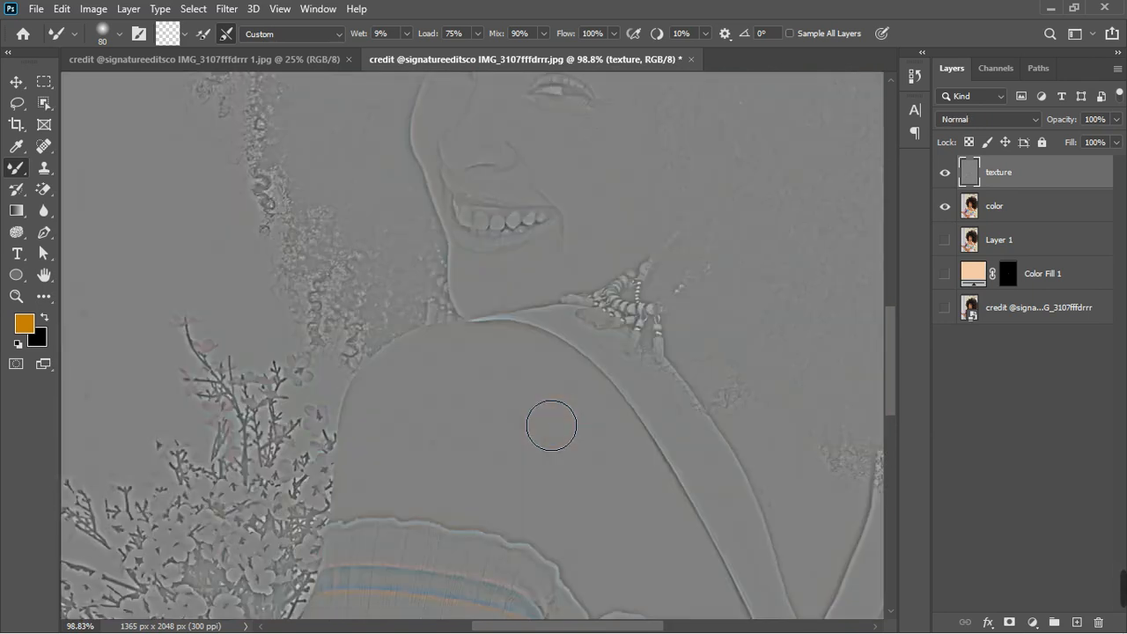
click(987, 120)
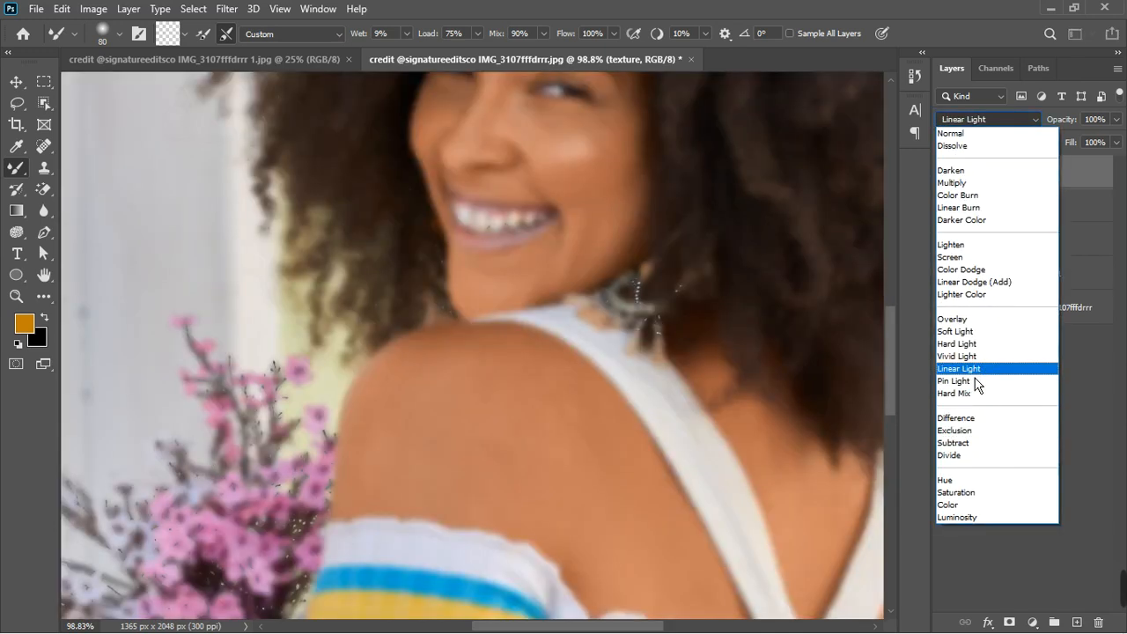
click(965, 369)
Step: Select the color layer and undo the last Mixer Brush stroke
click(1039, 218)
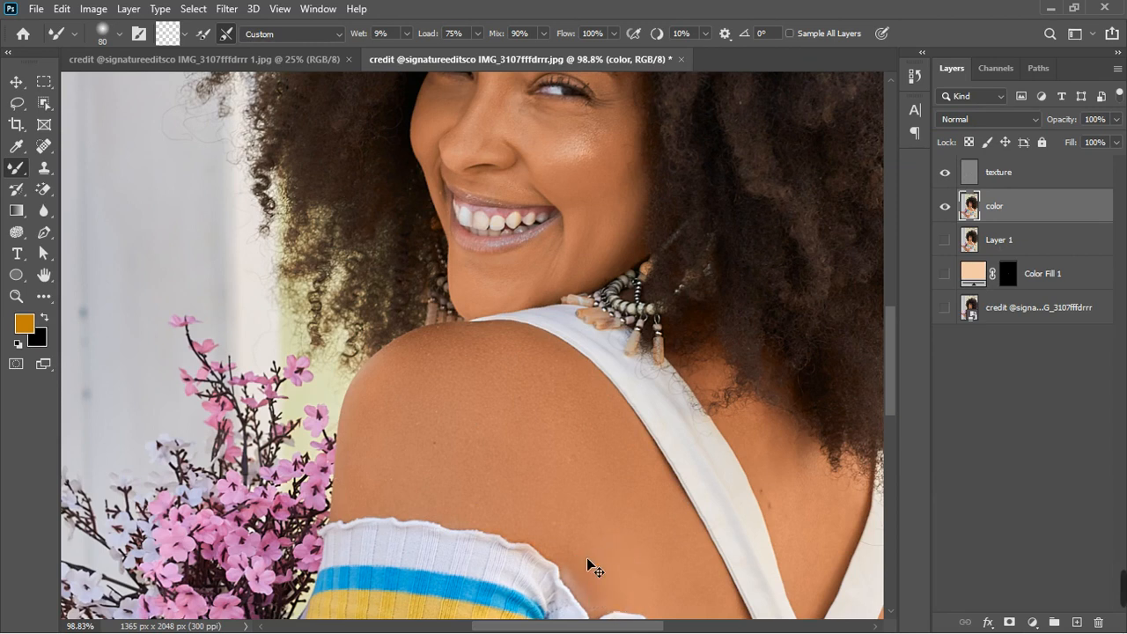
key(ctrl+z)
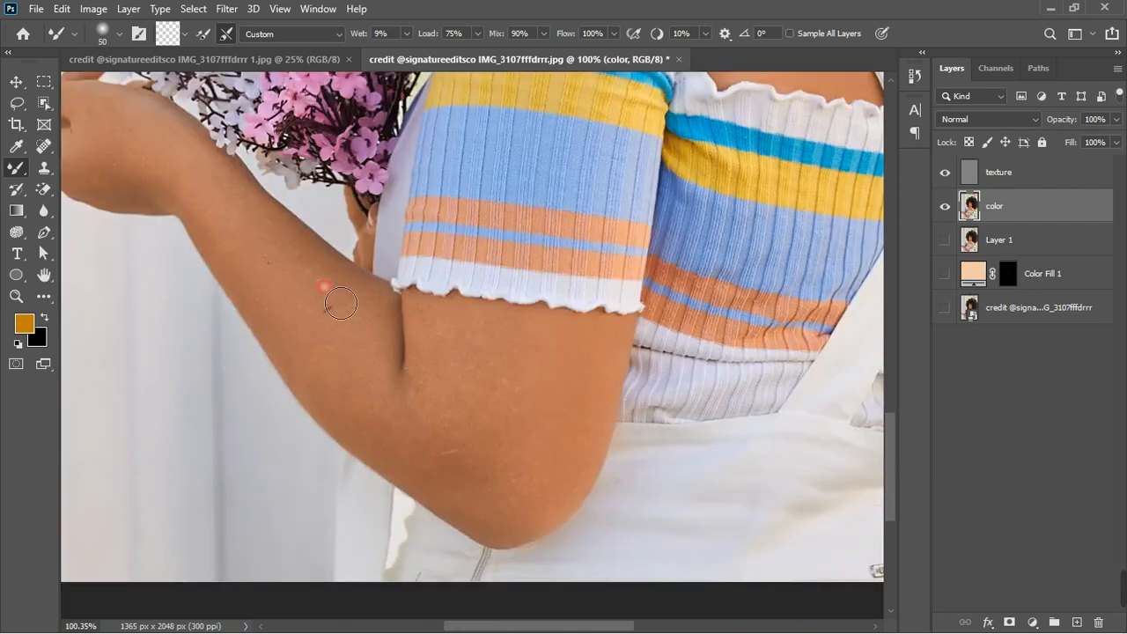
Step: Enlarge the Mixer Brush to 80 px and smooth the skin along the forearm on the color layer
key(bracketright)
key(bracketright)
key(bracketright)
mouse_move(407, 390)
mouse_down()
mouse_move(449, 504)
mouse_move(494, 439)
mouse_move(523, 433)
mouse_move(502, 484)
mouse_move(548, 406)
mouse_move(597, 408)
mouse_move(597, 446)
mouse_move(618, 349)
mouse_move(628, 366)
mouse_move(599, 504)
mouse_move(585, 408)
mouse_move(534, 452)
mouse_move(405, 444)
mouse_move(508, 540)
mouse_move(503, 410)
mouse_move(426, 377)
mouse_move(418, 404)
mouse_move(450, 442)
mouse_move(431, 423)
mouse_move(423, 360)
mouse_move(456, 443)
mouse_move(395, 357)
mouse_move(429, 410)
mouse_move(437, 452)
mouse_move(432, 373)
mouse_move(436, 388)
mouse_move(470, 391)
mouse_move(416, 376)
mouse_move(478, 449)
mouse_move(393, 363)
mouse_move(415, 394)
mouse_move(372, 332)
mouse_move(398, 373)
mouse_move(401, 342)
mouse_move(429, 427)
mouse_move(463, 366)
mouse_move(459, 467)
mouse_move(195, 184)
mouse_move(320, 294)
mouse_move(165, 170)
mouse_move(240, 222)
mouse_move(135, 190)
mouse_move(119, 209)
mouse_move(139, 183)
mouse_up()
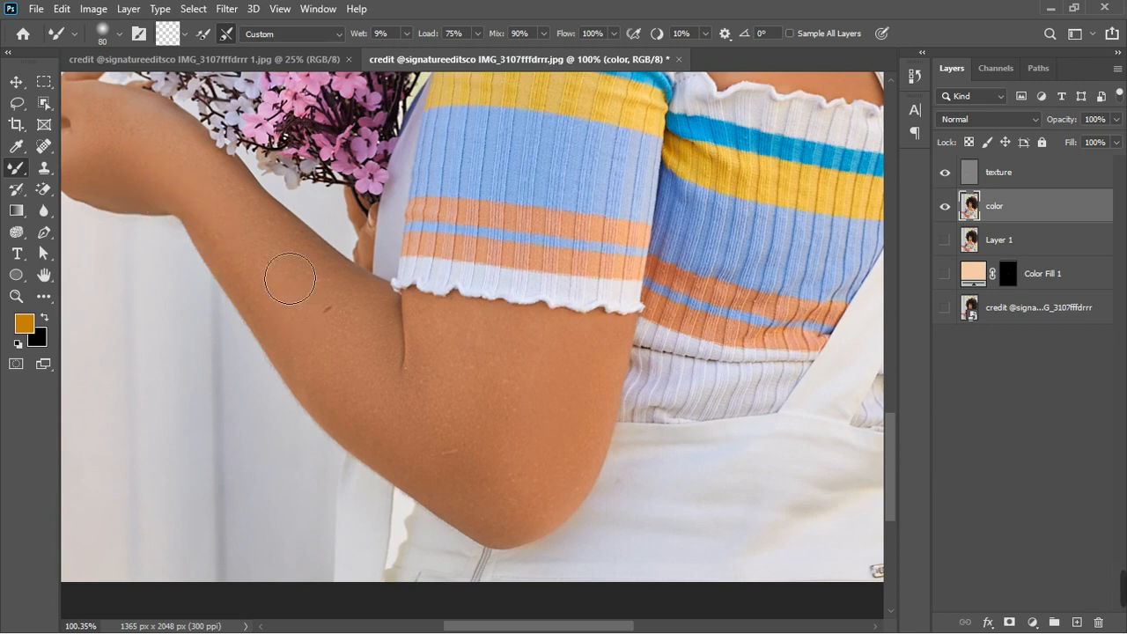
scroll(332, 305, down, 3)
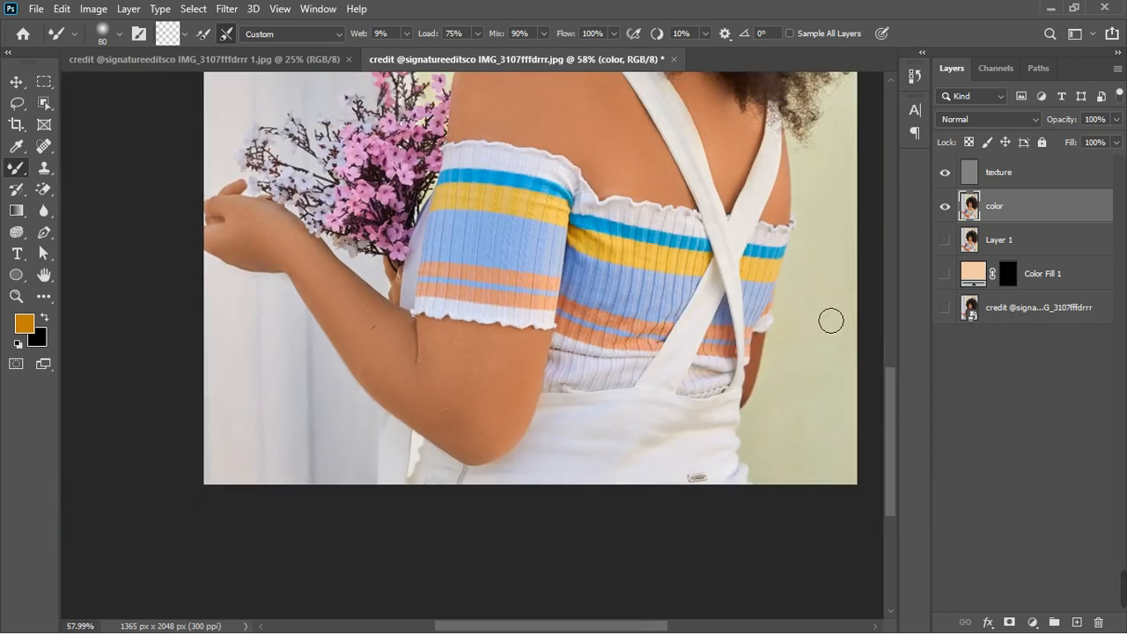
scroll(831, 320, down, 1)
Step: Clone clean skin texture over the marks around the elbow and upper arm on the texture layer, using the Clone Stamp at 40 px
click(44, 167)
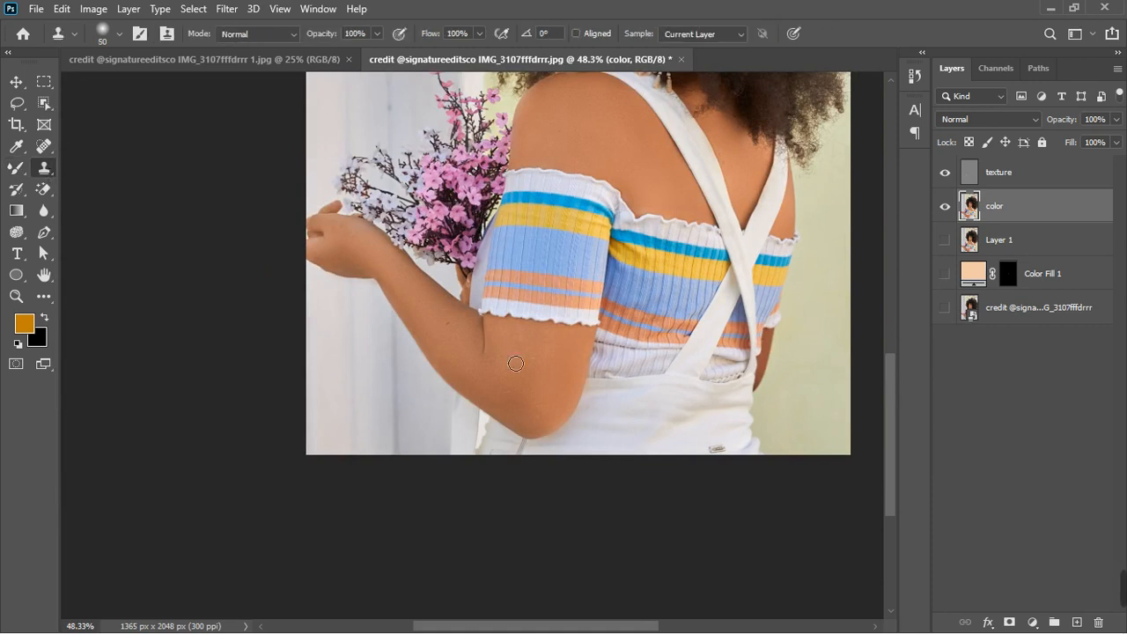
scroll(585, 368, up, 5)
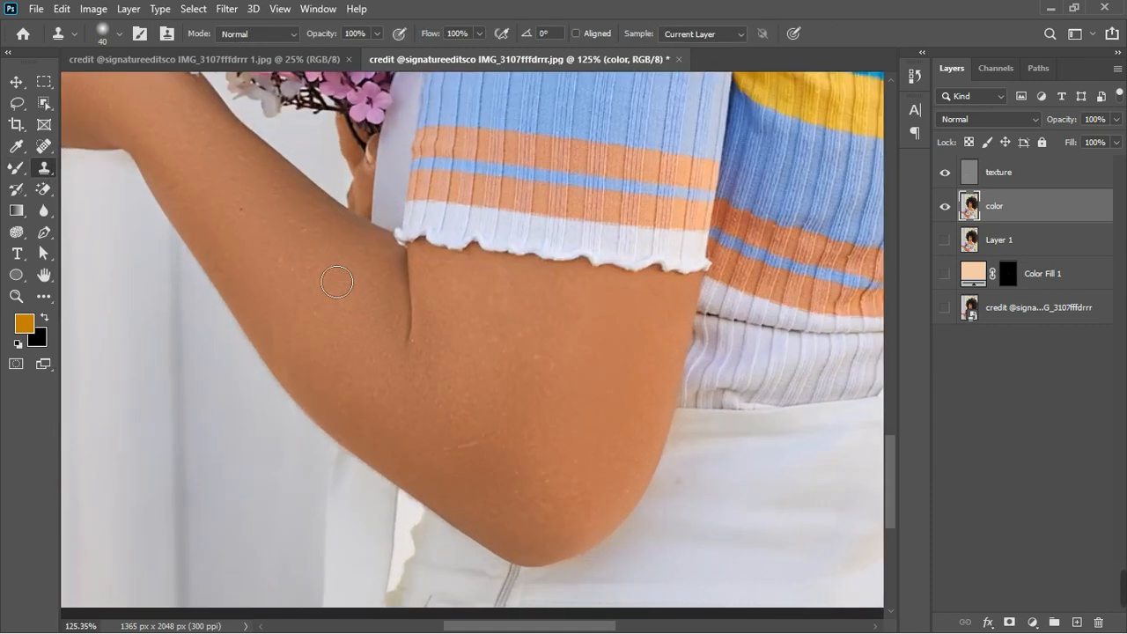
mouse_move(337, 281)
mouse_down()
mouse_move(321, 280)
mouse_move(341, 288)
mouse_up()
click(1026, 181)
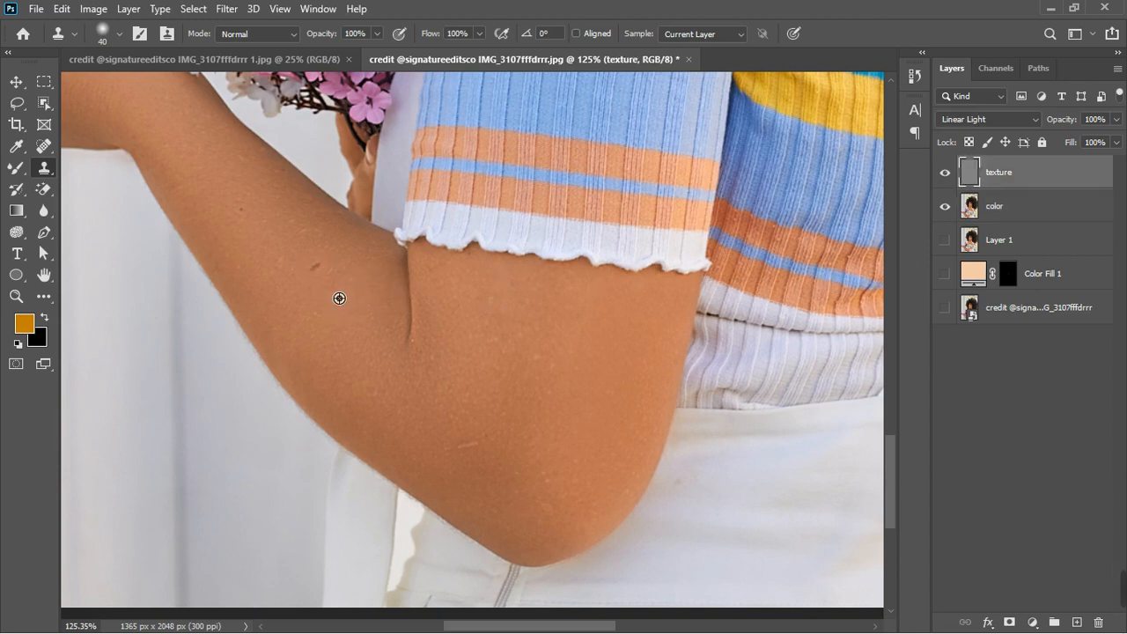
key(ctrl+z)
mouse_move(547, 367)
mouse_down()
mouse_move(544, 409)
mouse_move(612, 510)
mouse_move(605, 532)
mouse_move(562, 493)
mouse_up()
click(574, 504)
drag(632, 450, 643, 462)
click(533, 376)
click(494, 310)
Step: Clone clean skin texture over the dark marks on the forearm on the texture layer
click(321, 276)
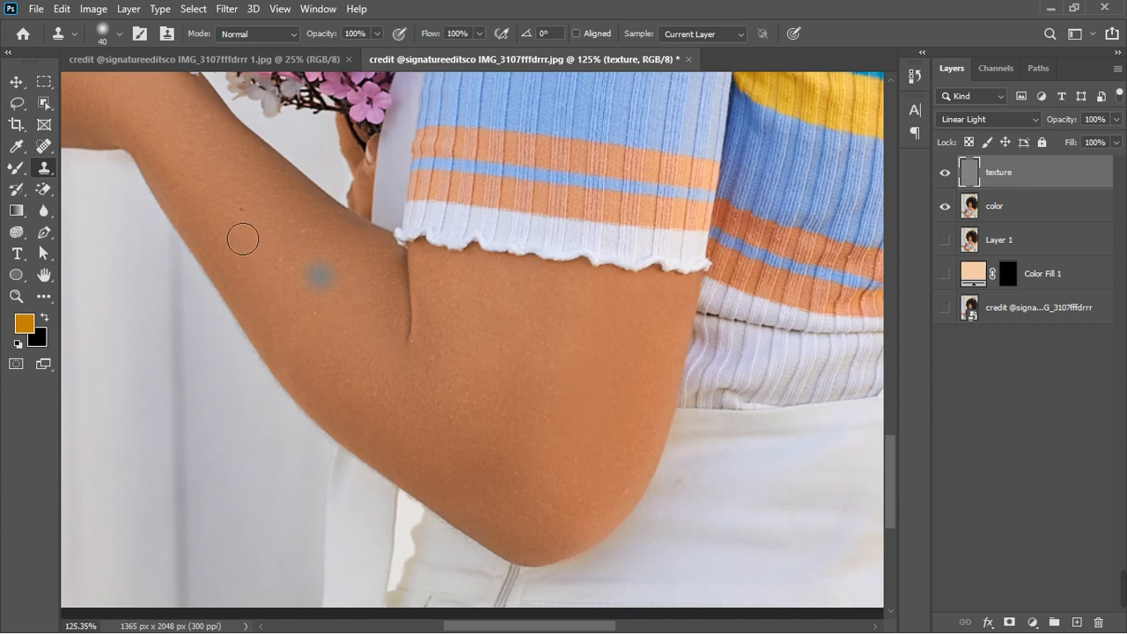
click(274, 207)
click(251, 170)
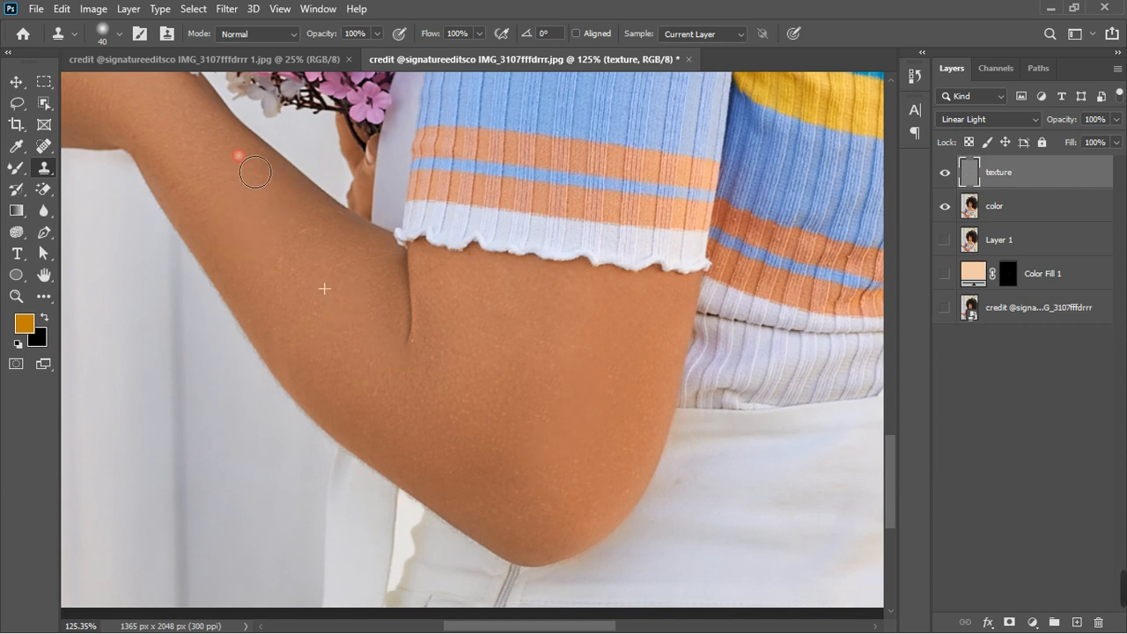
drag(267, 218, 294, 270)
Step: Sample clean skin on the face and clone it over the lines beside the mouth and on the cheek
scroll(294, 271, down, 2)
scroll(294, 270, down, 5)
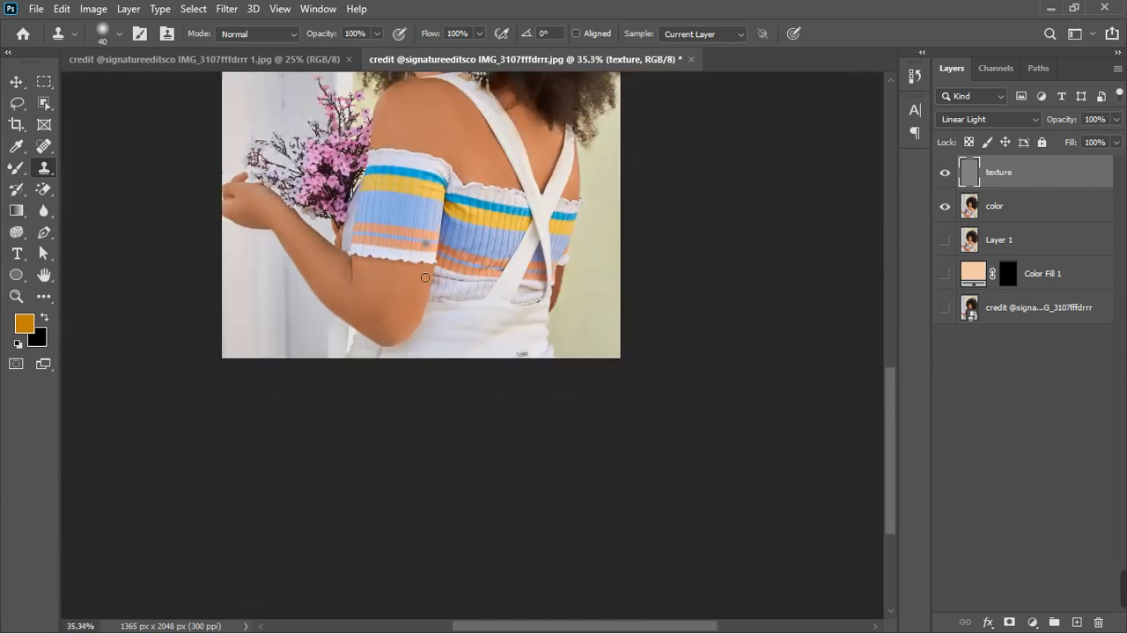
drag(489, 193, 553, 430)
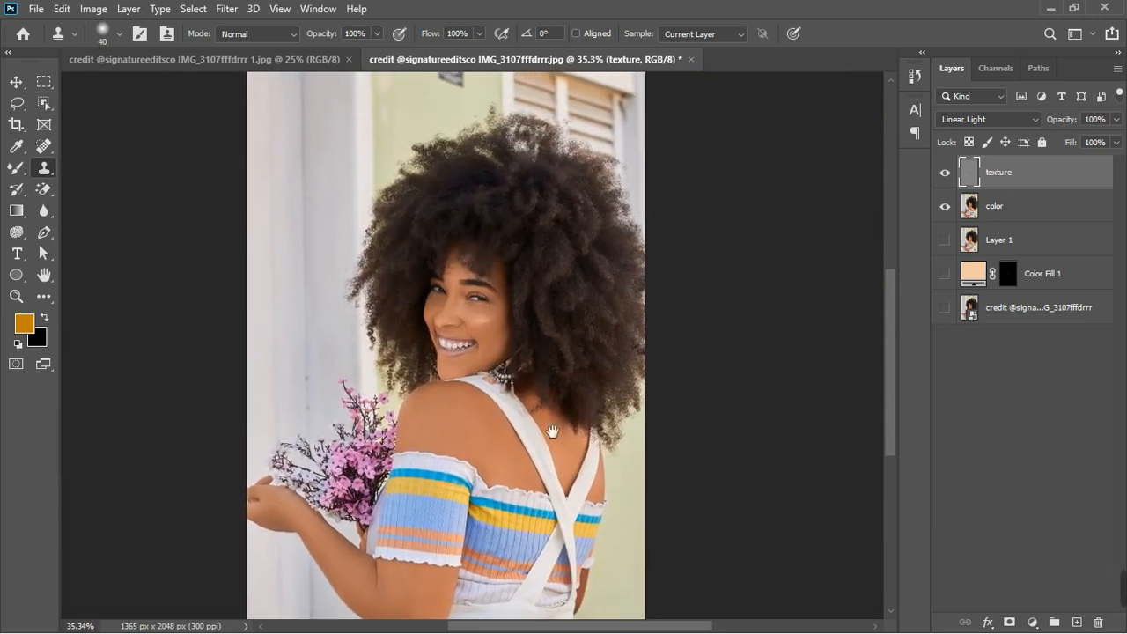
scroll(506, 352, up, 6)
scroll(480, 365, up, 3)
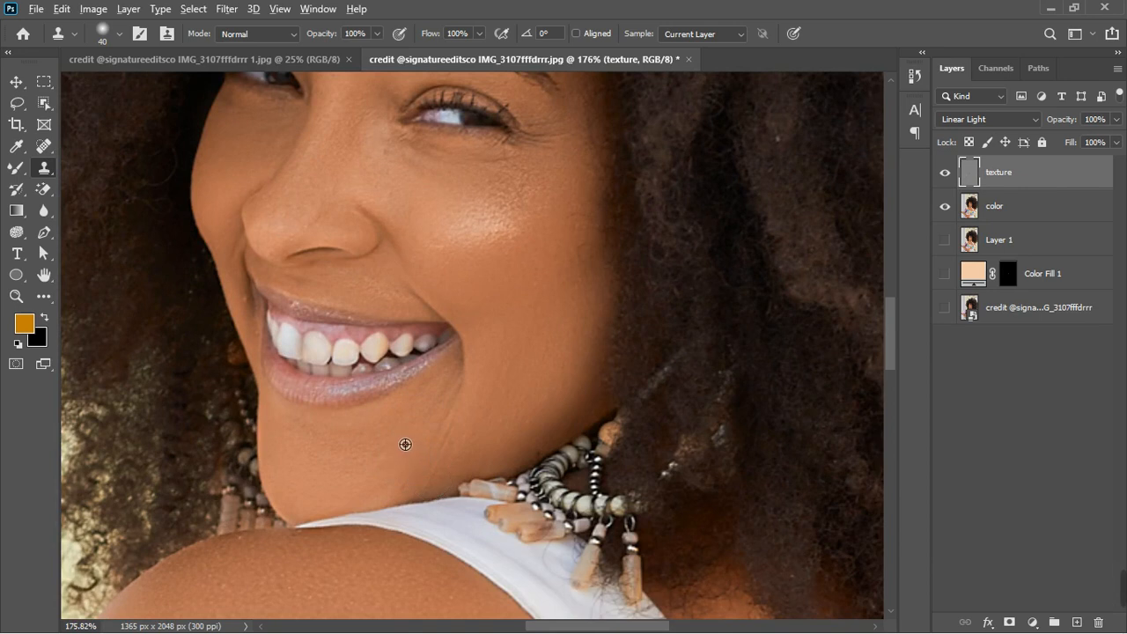
alt+click(405, 444)
mouse_move(445, 431)
mouse_down()
mouse_move(448, 483)
mouse_move(472, 421)
mouse_move(449, 480)
mouse_up()
alt+click(543, 348)
drag(567, 370, 550, 418)
Step: Clone clean skin texture over the small mole on the back beside the white strap
scroll(531, 347, down, 4)
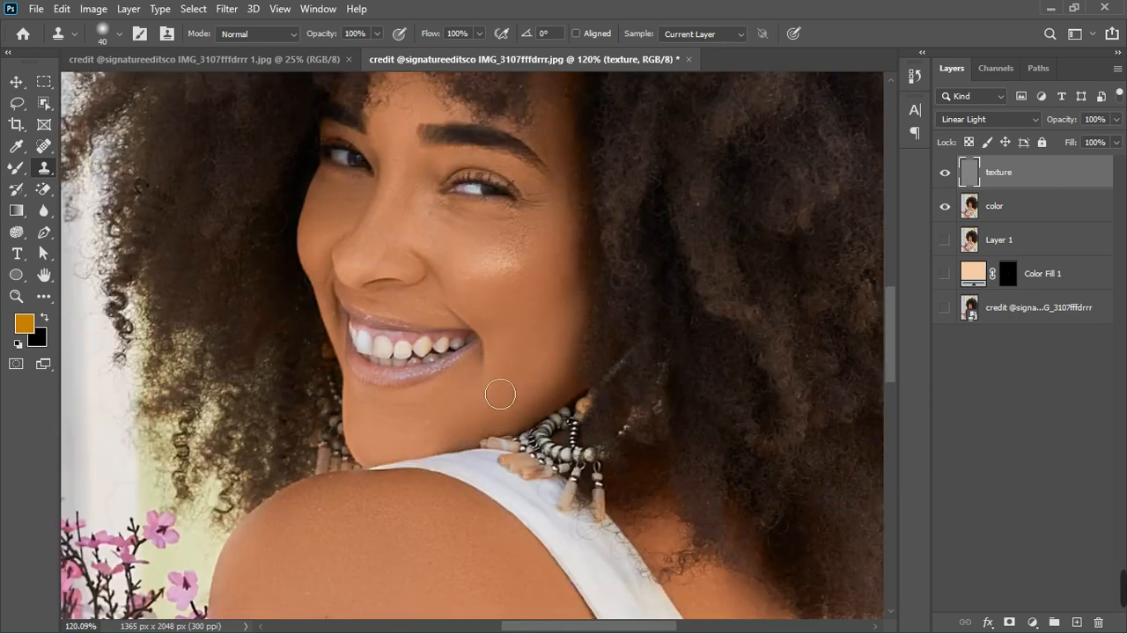
drag(450, 439, 501, 120)
drag(688, 437, 533, 256)
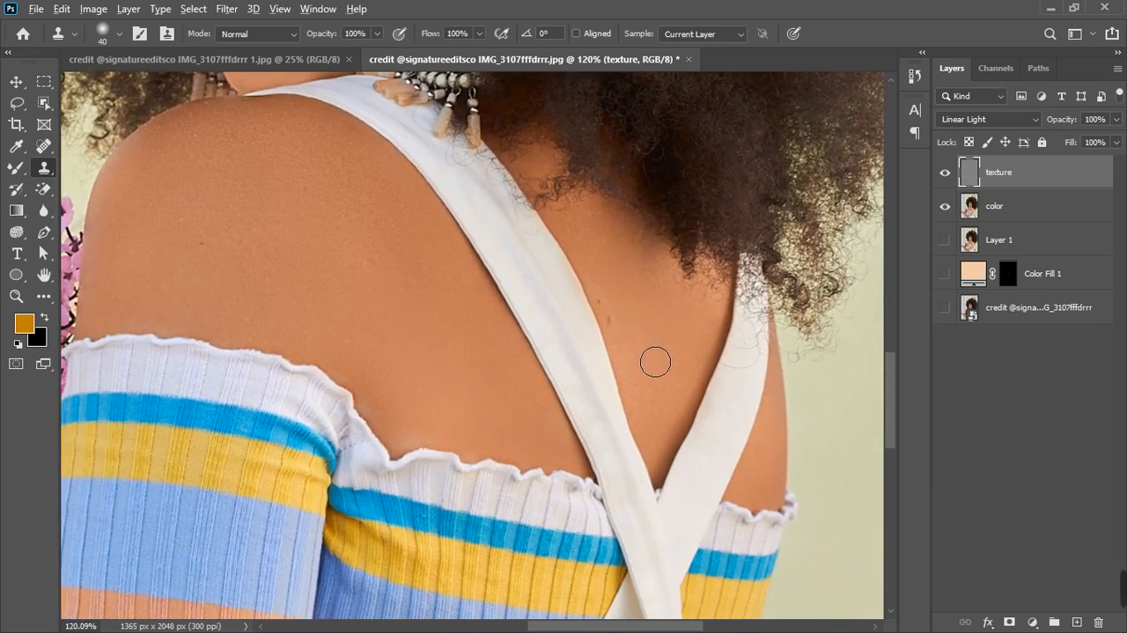
drag(627, 329, 620, 318)
click(630, 352)
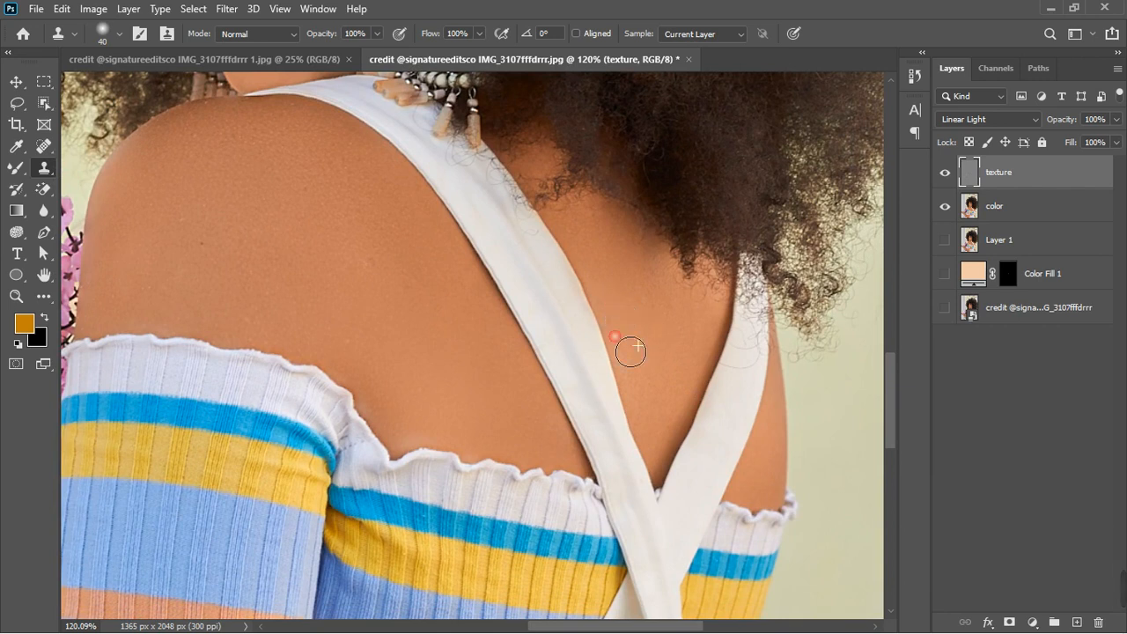
Step: Clone out the small spots on the shoulder and upper back on the texture layer
click(217, 259)
click(257, 221)
click(239, 206)
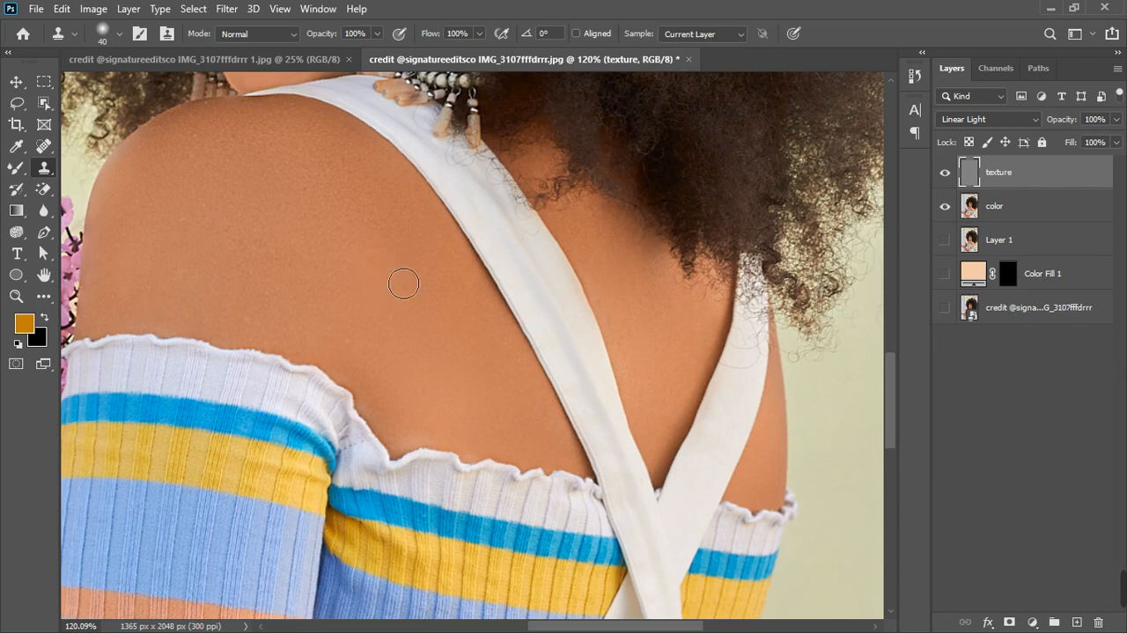
click(425, 303)
mouse_move(370, 341)
mouse_down()
mouse_move(310, 340)
mouse_move(382, 334)
mouse_up()
Step: Stamp all visible layers into a new merged layer above the texture layer
scroll(379, 332, down, 5)
scroll(431, 325, down, 2)
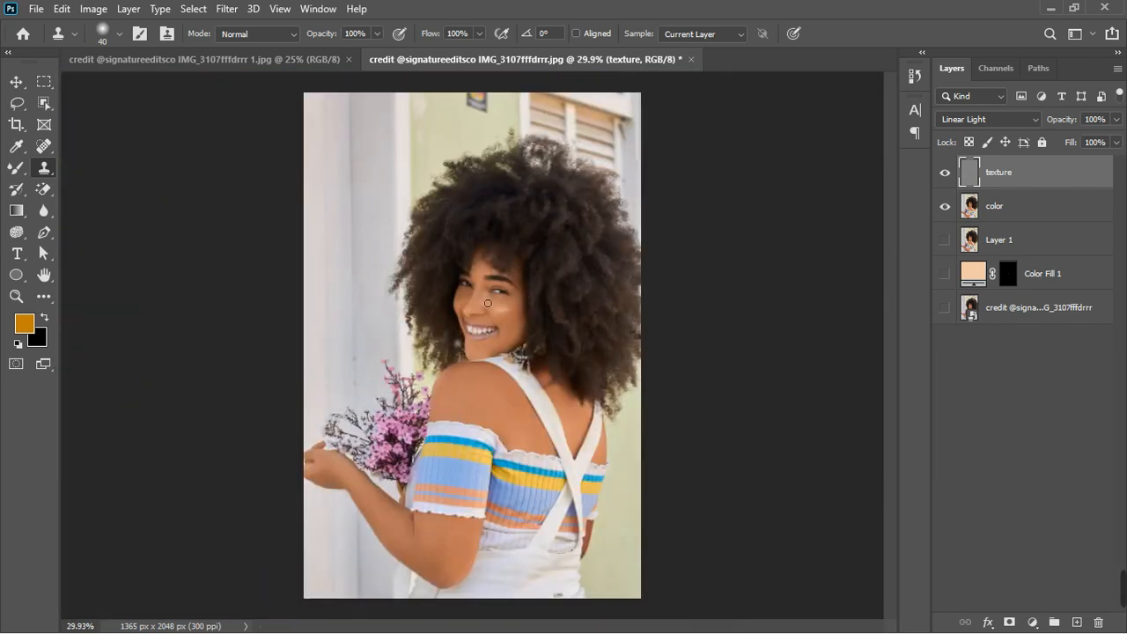
scroll(487, 303, up, 3)
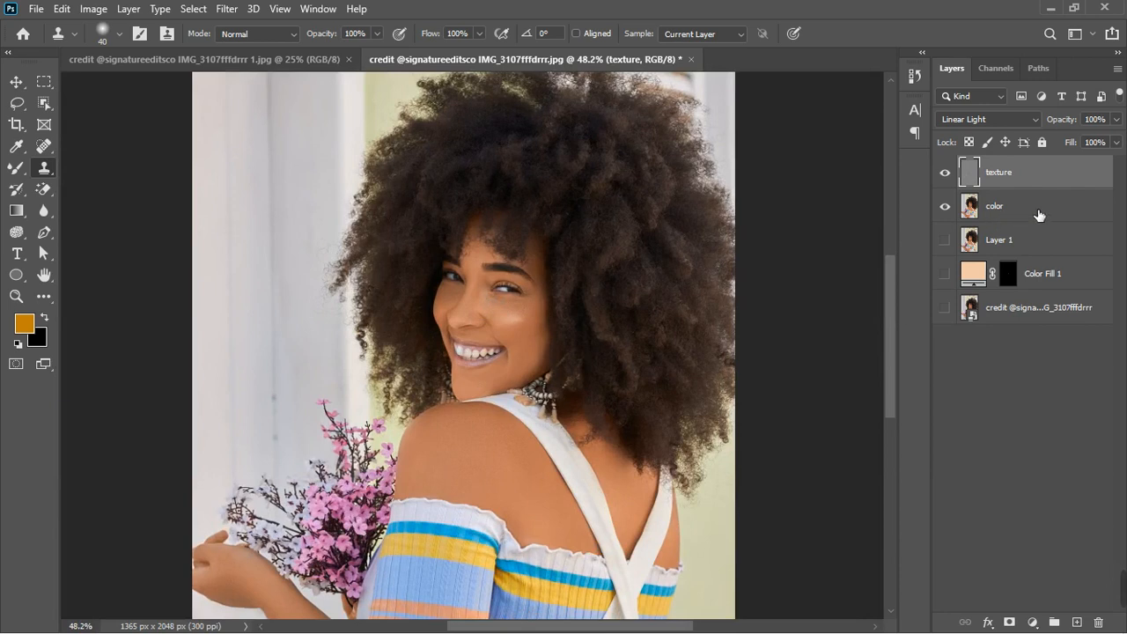
key(ctrl+shift+alt+e)
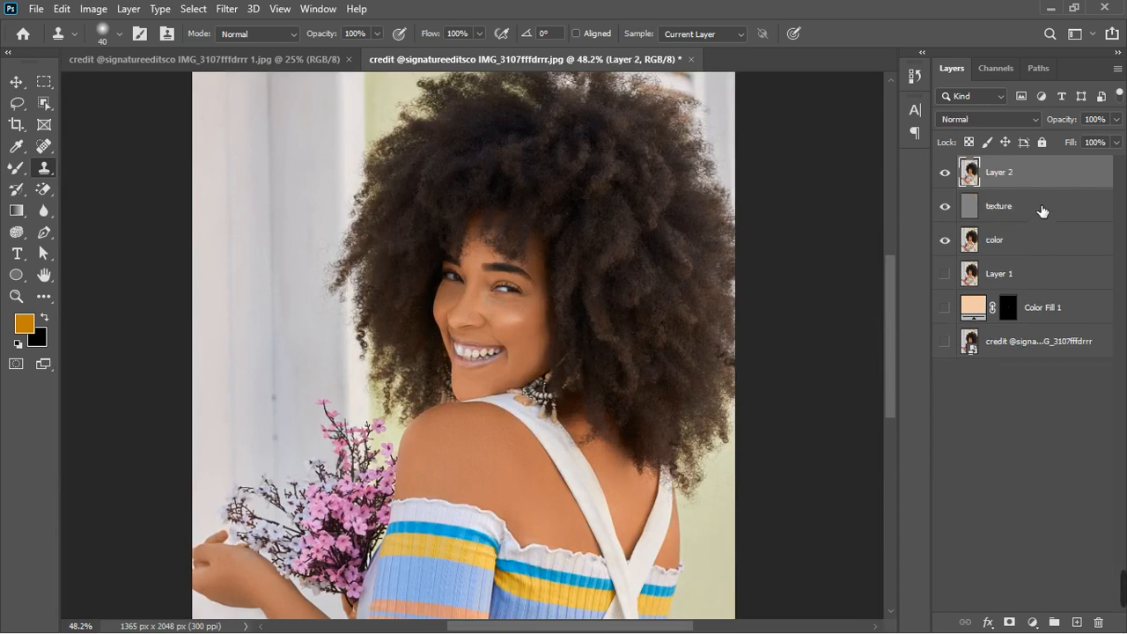
scroll(546, 271, down, 3)
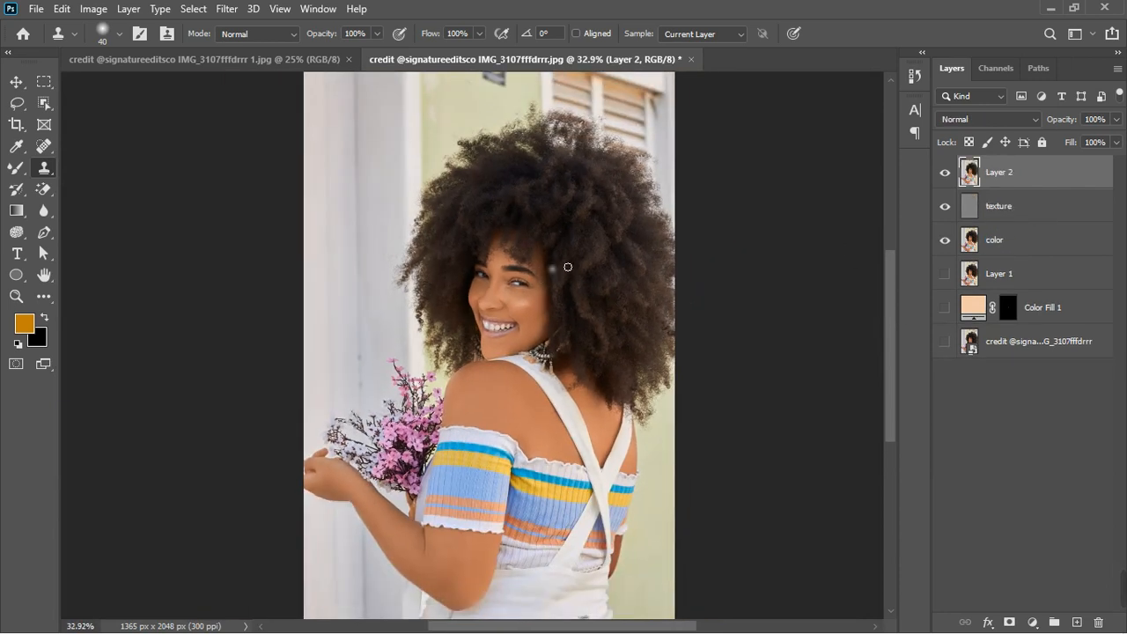
scroll(581, 251, down, 1)
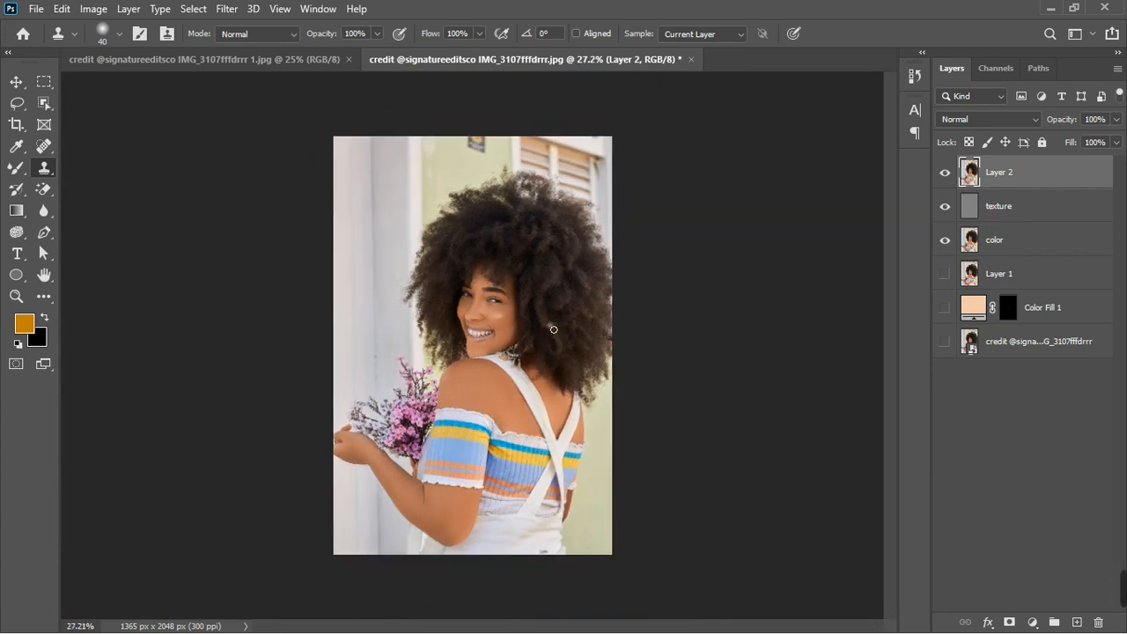
Step: Apply the Camera Raw Filter to the merged layer and set its white balance by sampling the white overall strap
click(224, 9)
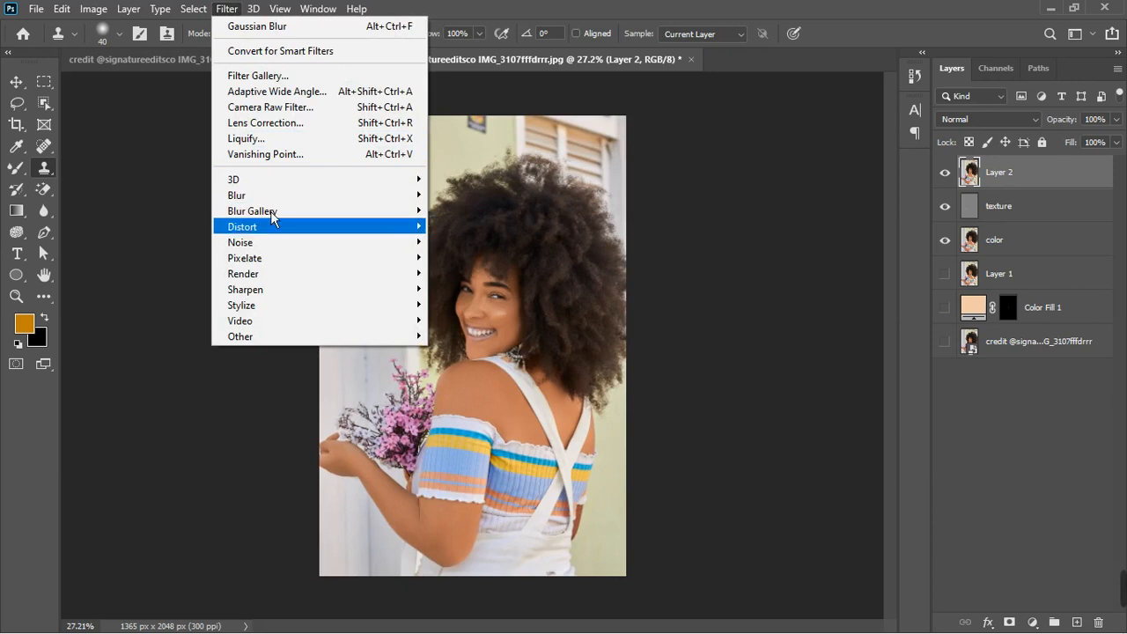
click(280, 108)
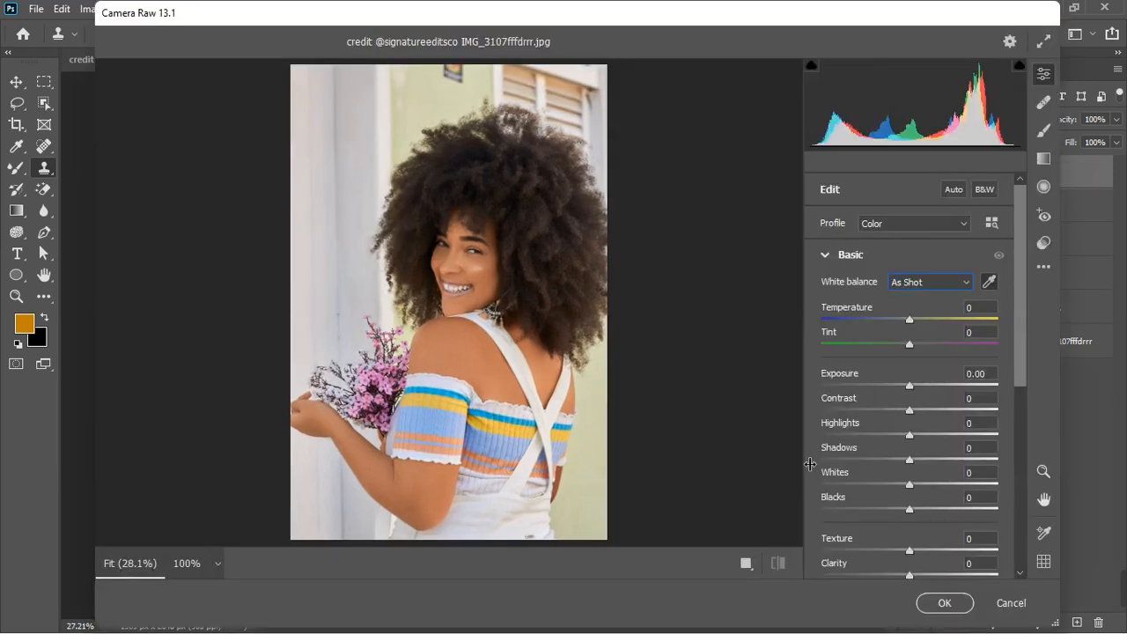
click(993, 284)
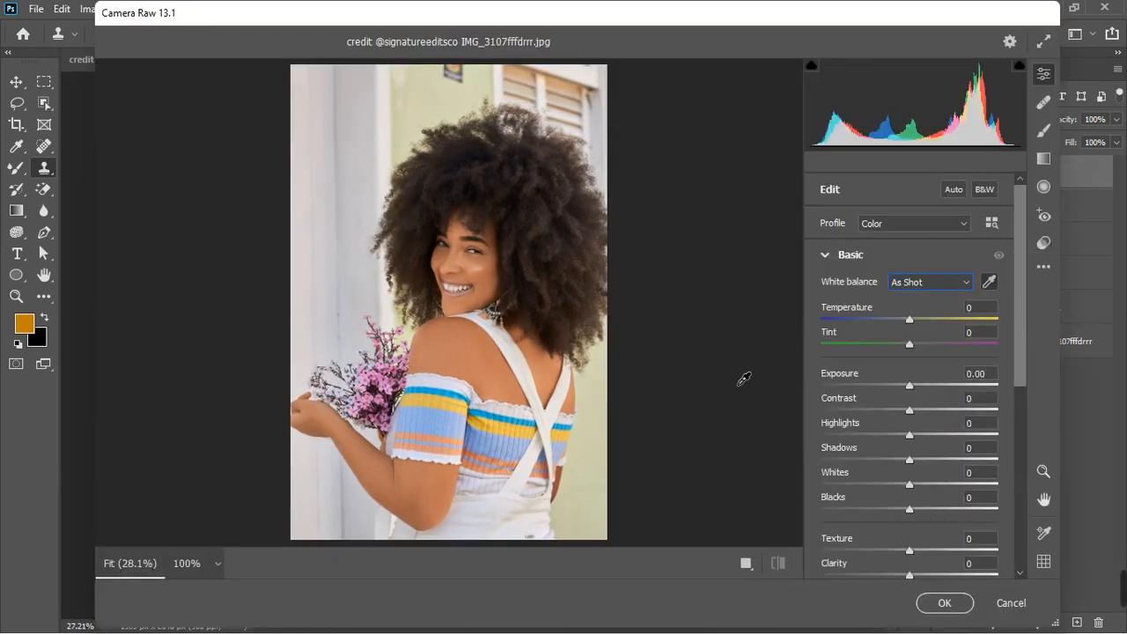
click(544, 453)
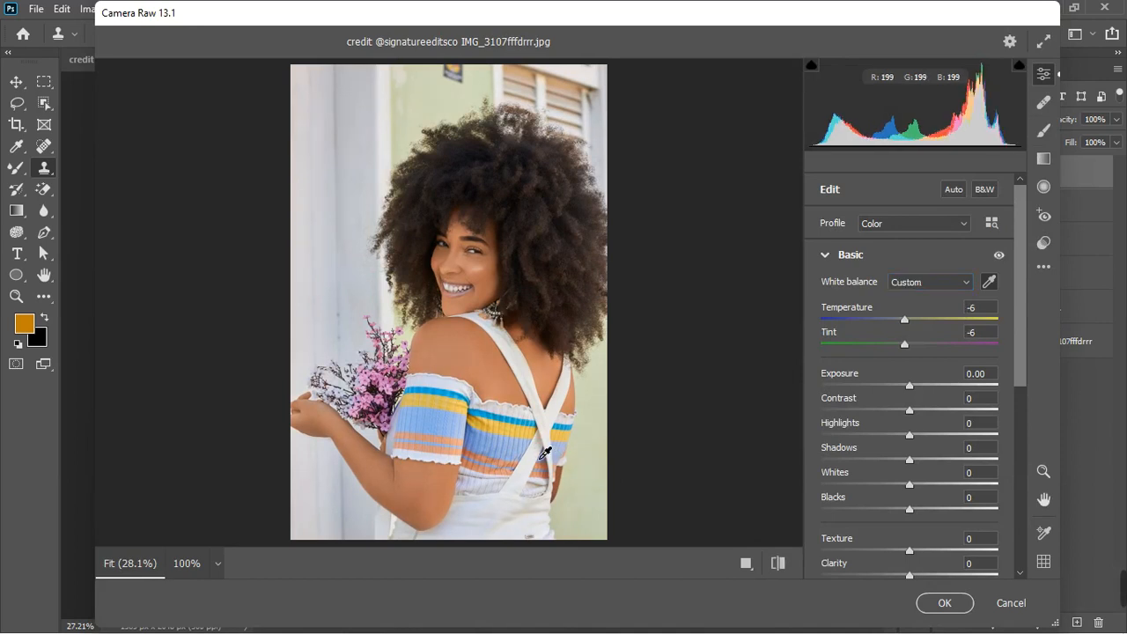
scroll(497, 317, up, 2)
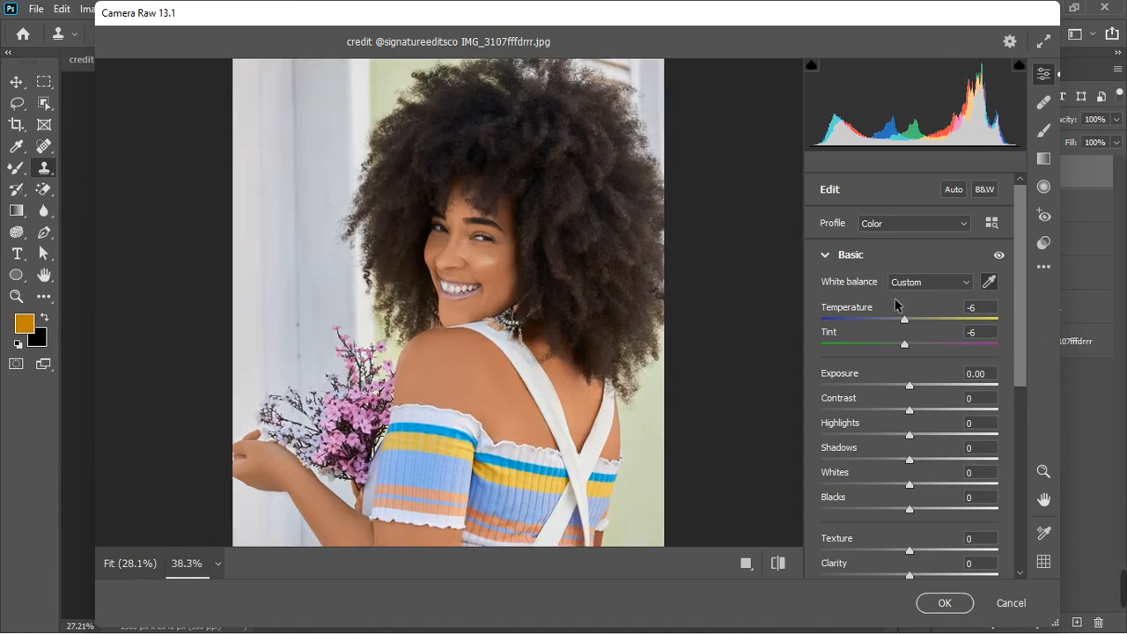
Step: Compare the As Shot white balance with the Custom one, ending on Custom
click(920, 283)
click(919, 295)
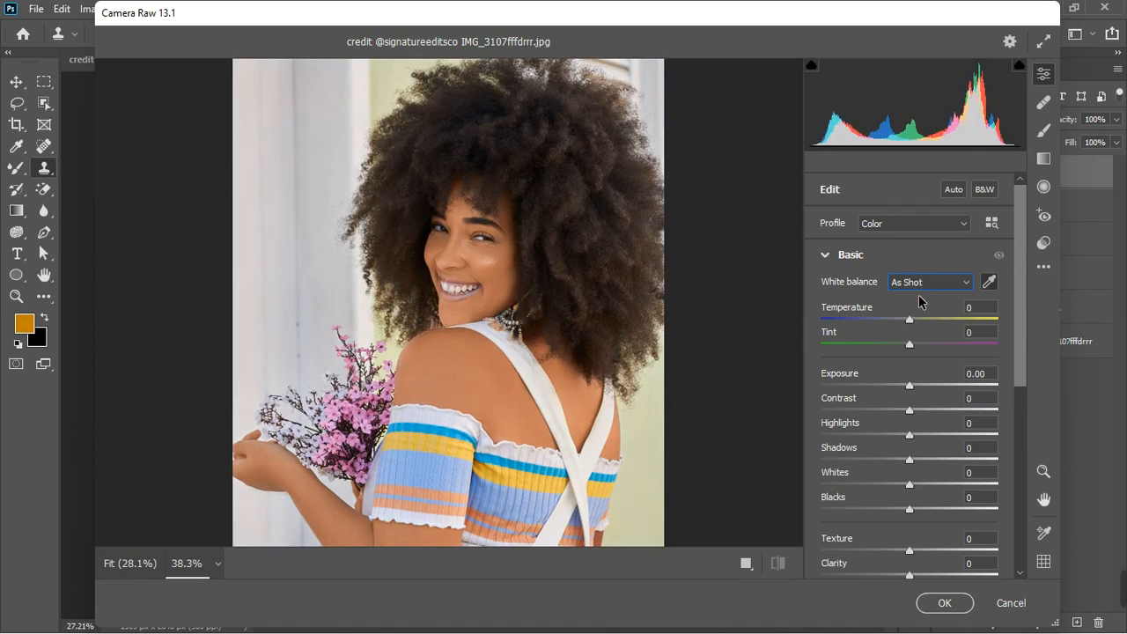
click(927, 284)
click(919, 327)
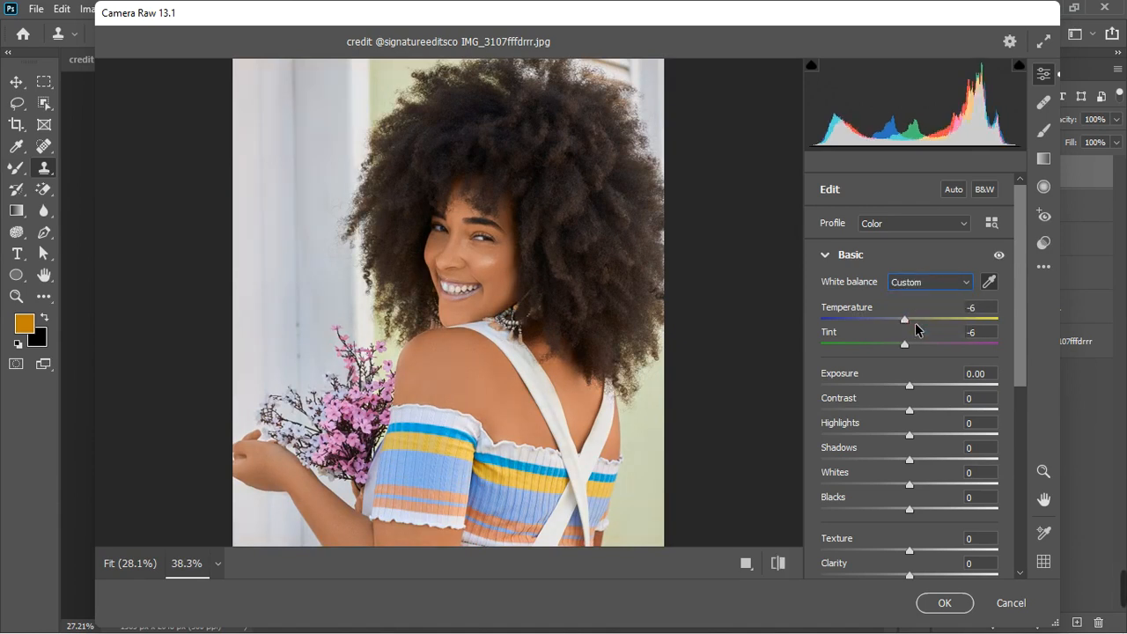
Step: Set Shadows to +12 and Whites to -19 in the Camera Raw basic adjustments
scroll(570, 377, down, 3)
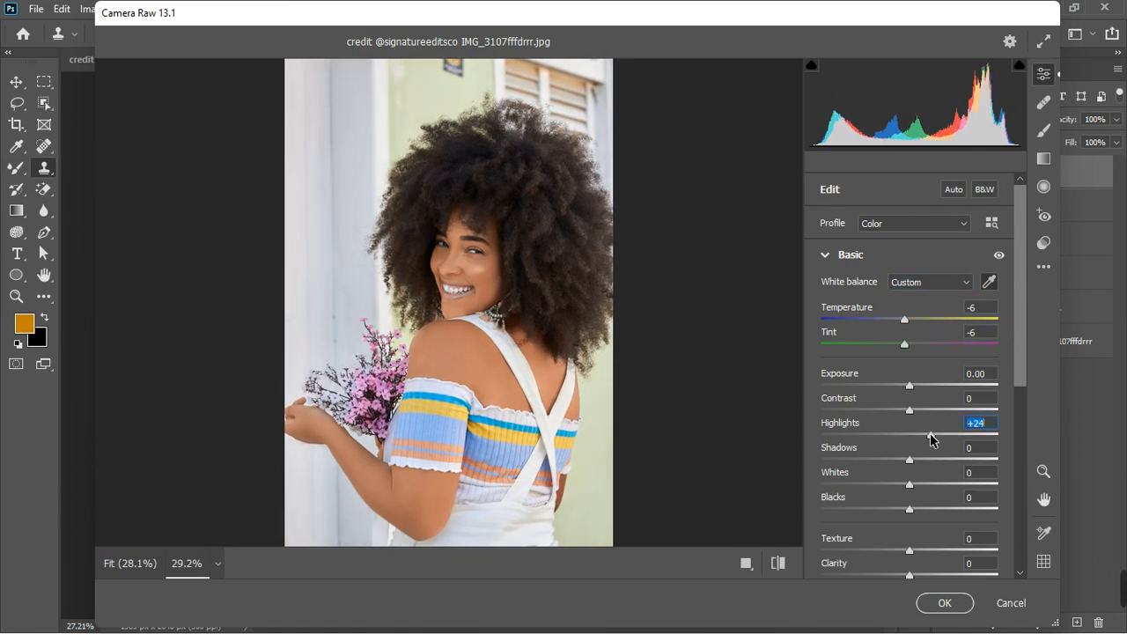
drag(938, 434, 900, 443)
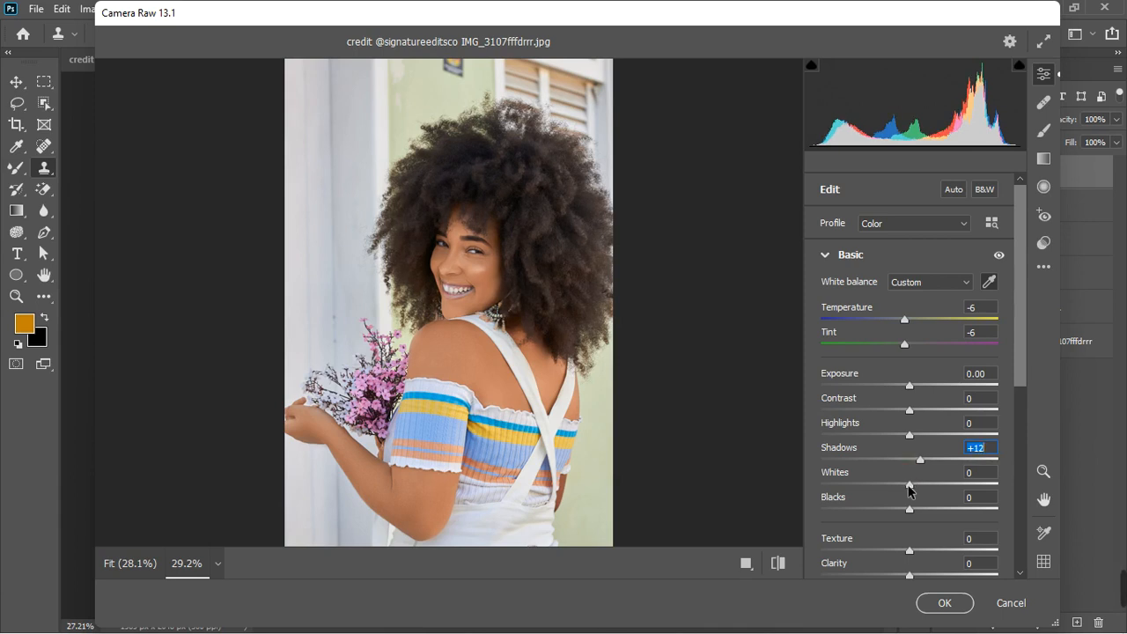
drag(918, 486, 920, 487)
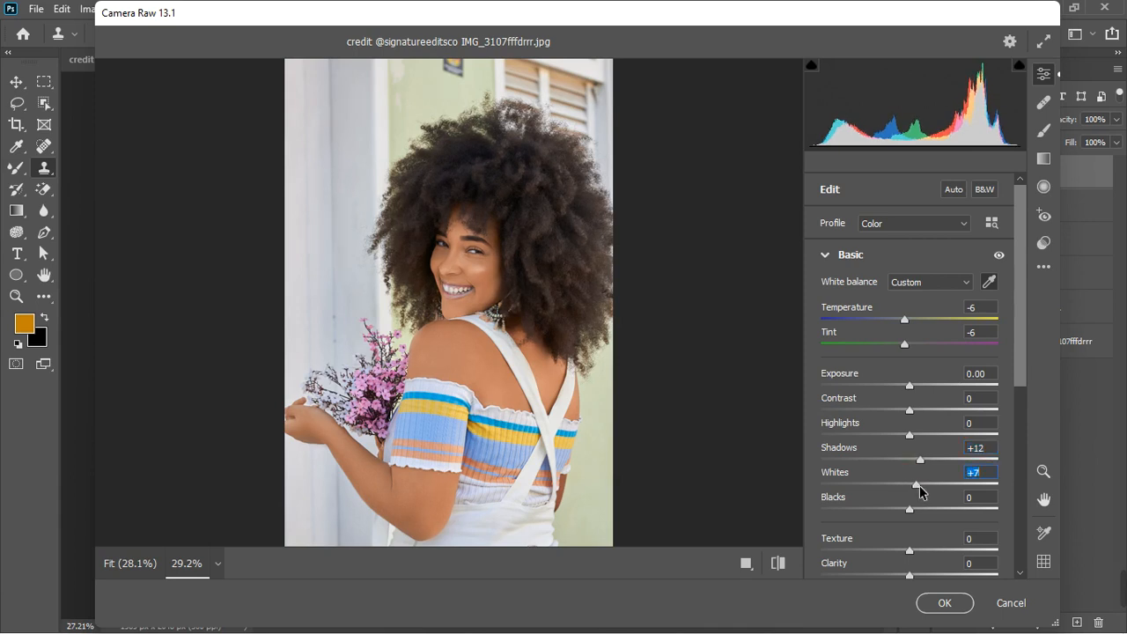
key(Down)
key(Down)
key(Down)
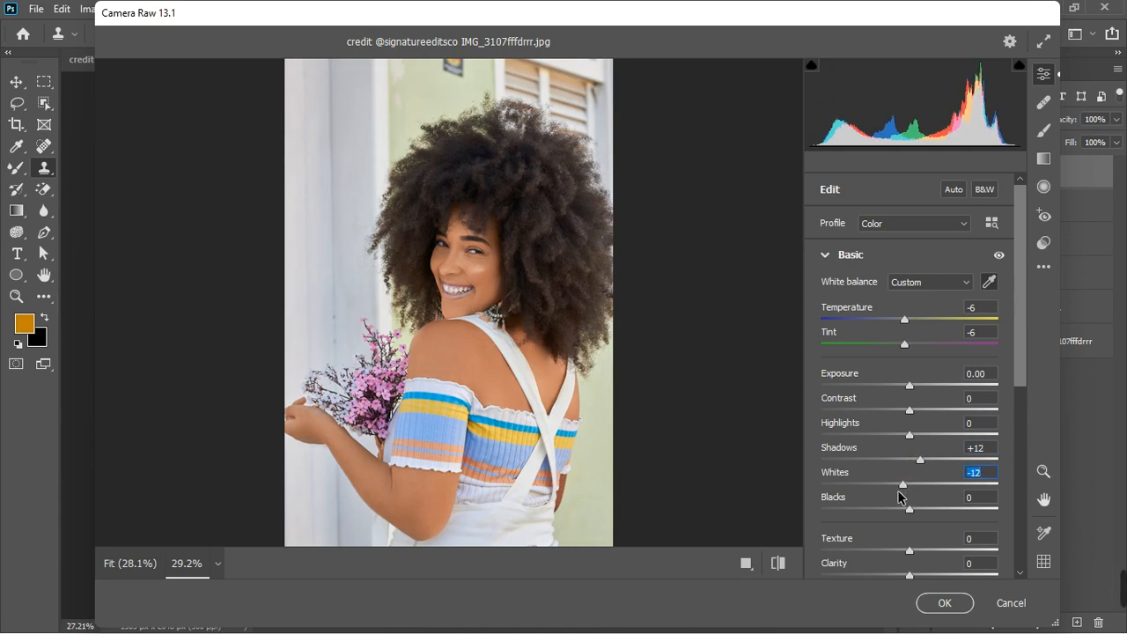
key(Down)
key(Down)
key(Down)
key(Down)
key(Down)
key(Down)
key(Down)
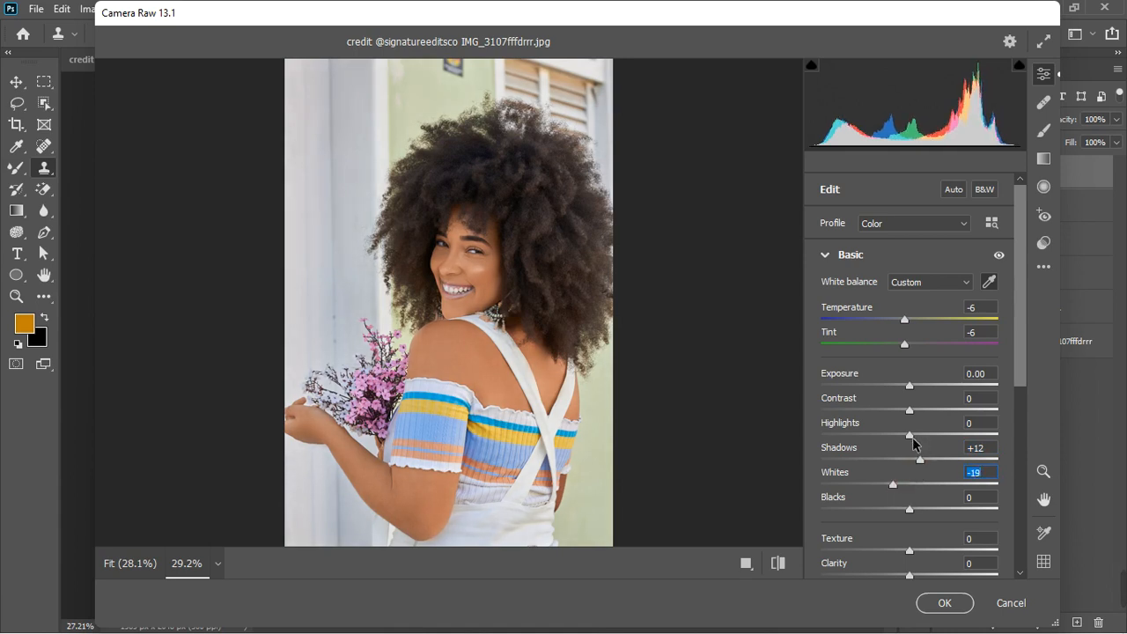
Step: Raise Highlights to +25 and lower Whites to -24 in the Camera Raw basic adjustments
drag(917, 440, 921, 440)
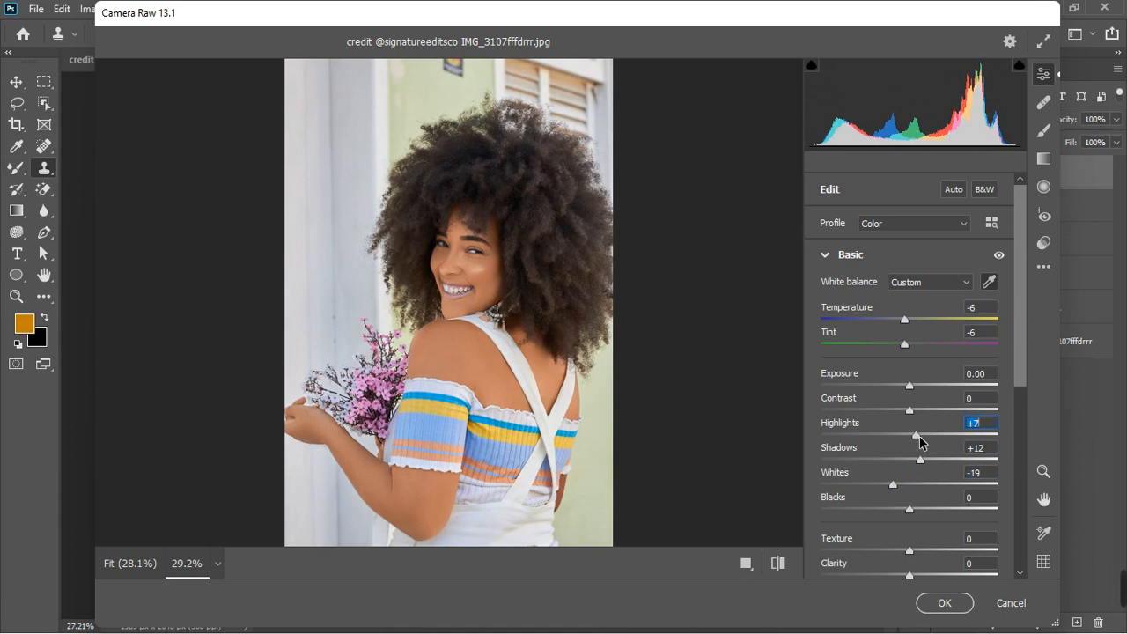
drag(928, 442, 933, 442)
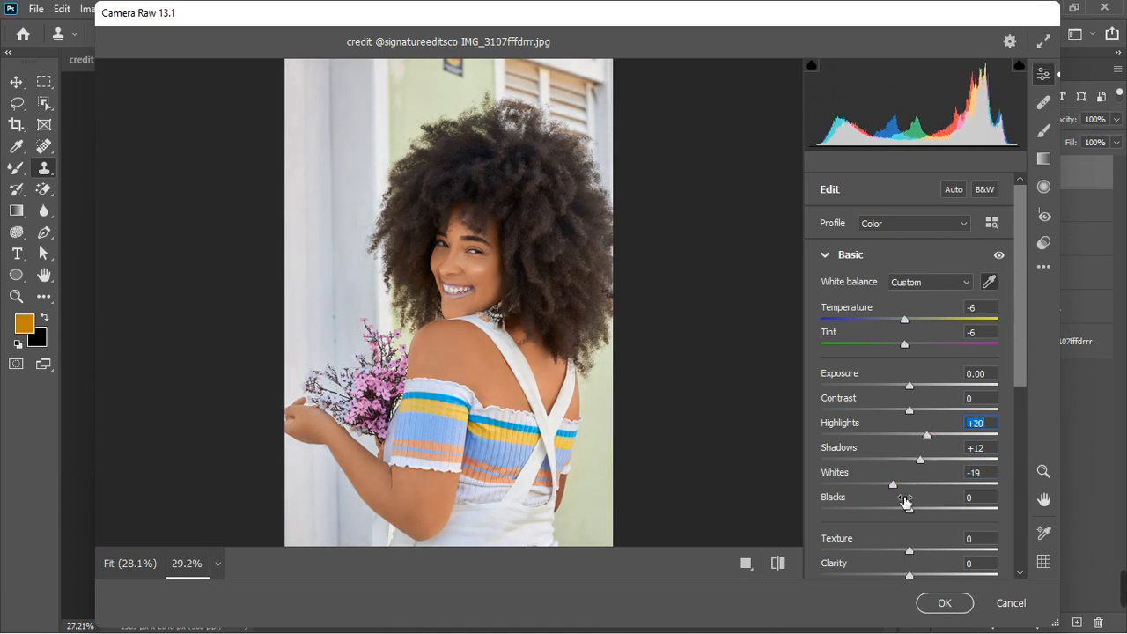
drag(892, 490, 890, 490)
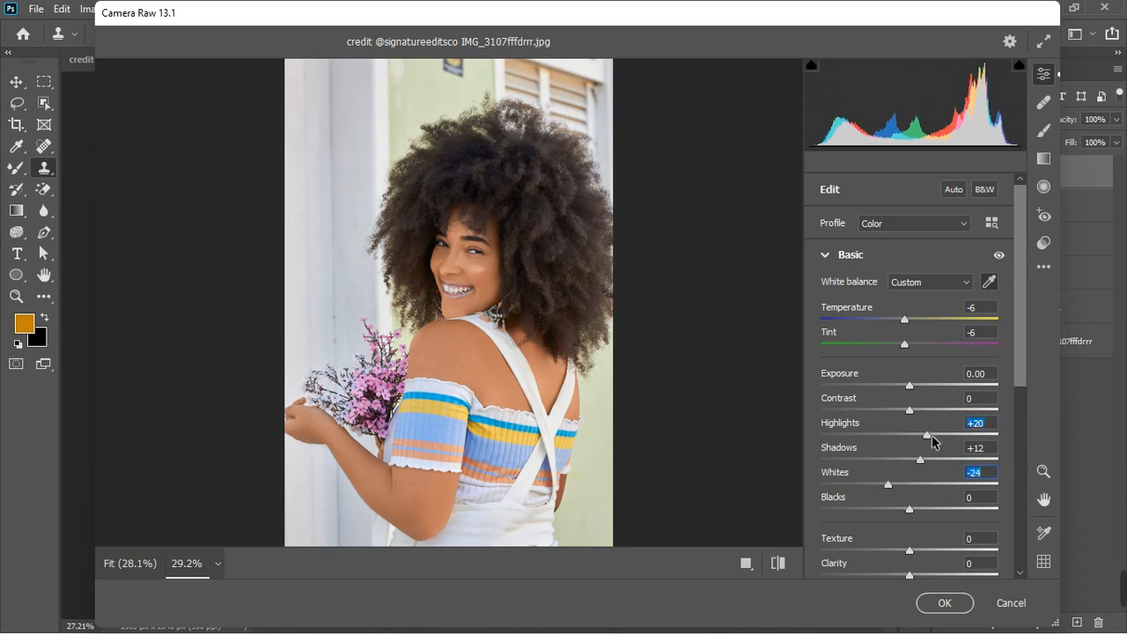
drag(933, 440, 935, 440)
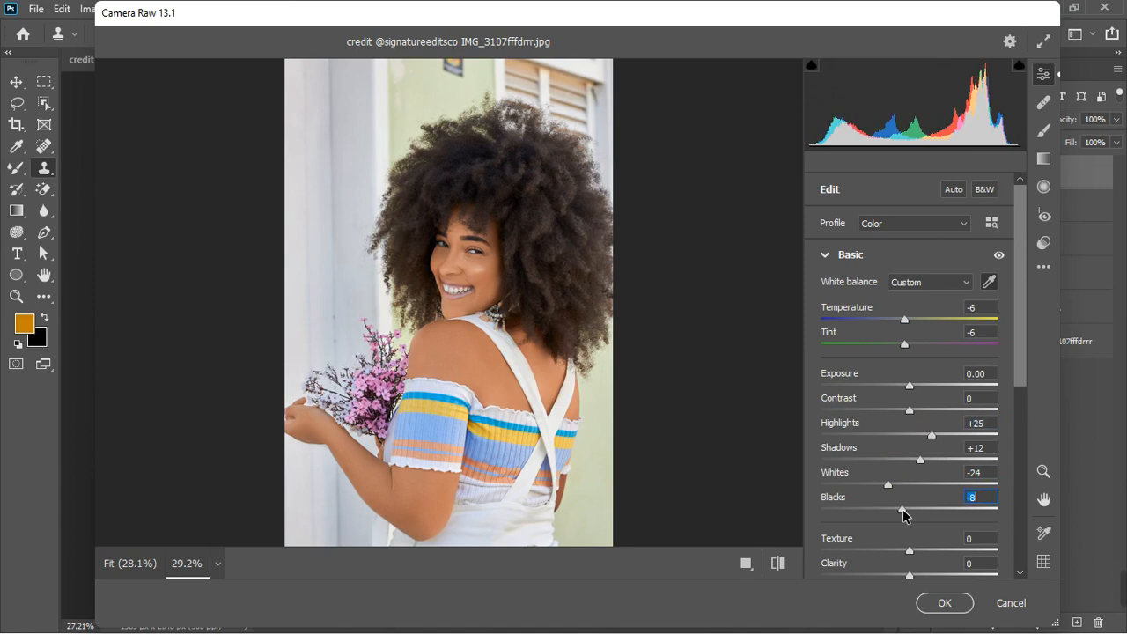
Step: Set Texture to +11 and Vibrance to +2 in the Camera Raw basic adjustments
scroll(905, 518, down, 1)
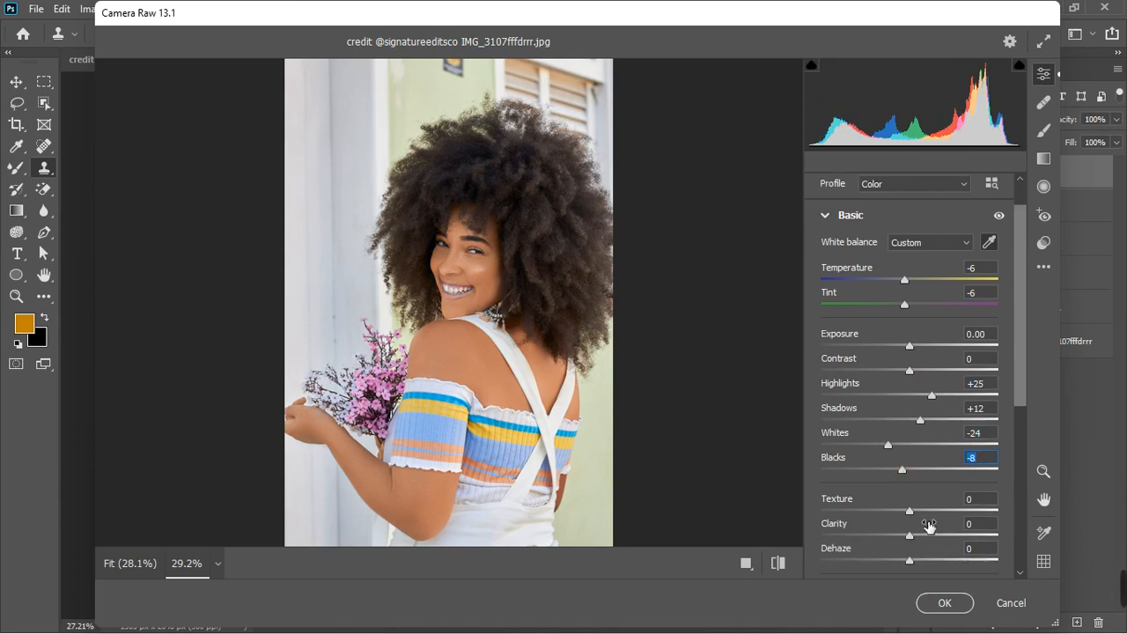
drag(909, 511, 918, 511)
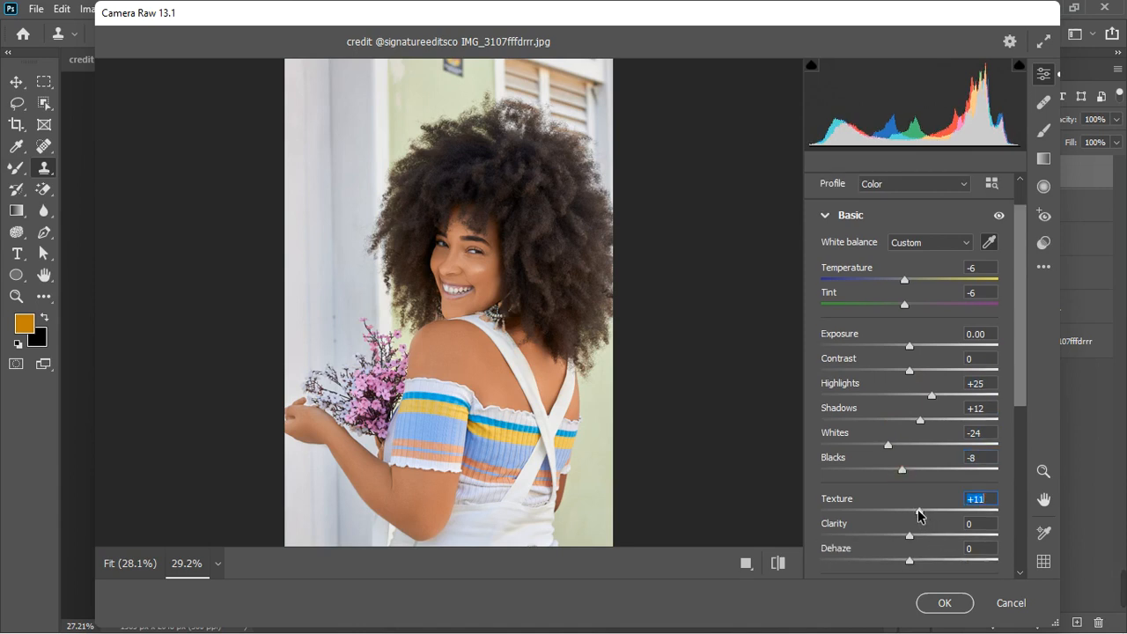
scroll(936, 546, down, 3)
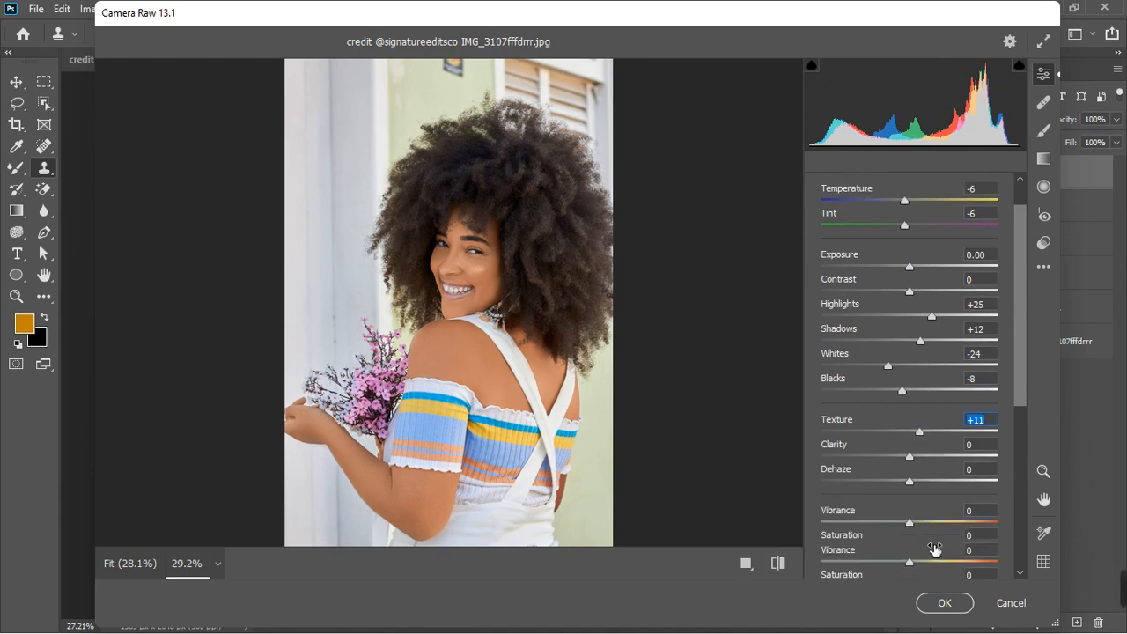
drag(911, 485, 912, 481)
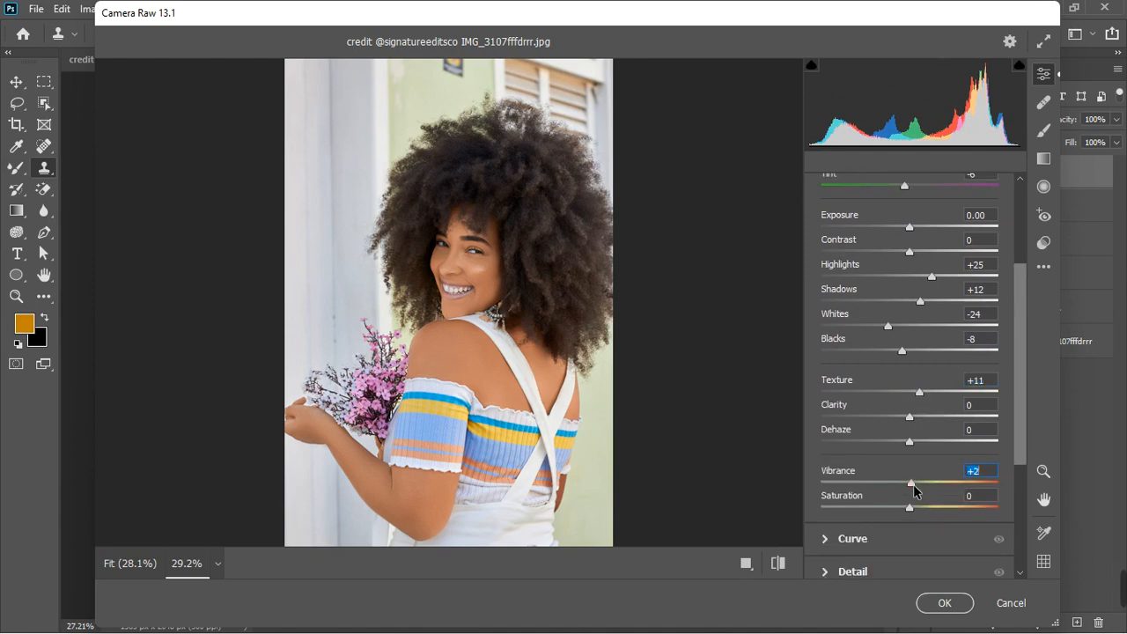
Step: Shape the point curve with a highlight point at input 202, output 204 and a shadow point at input 66, output 58
scroll(920, 494, down, 4)
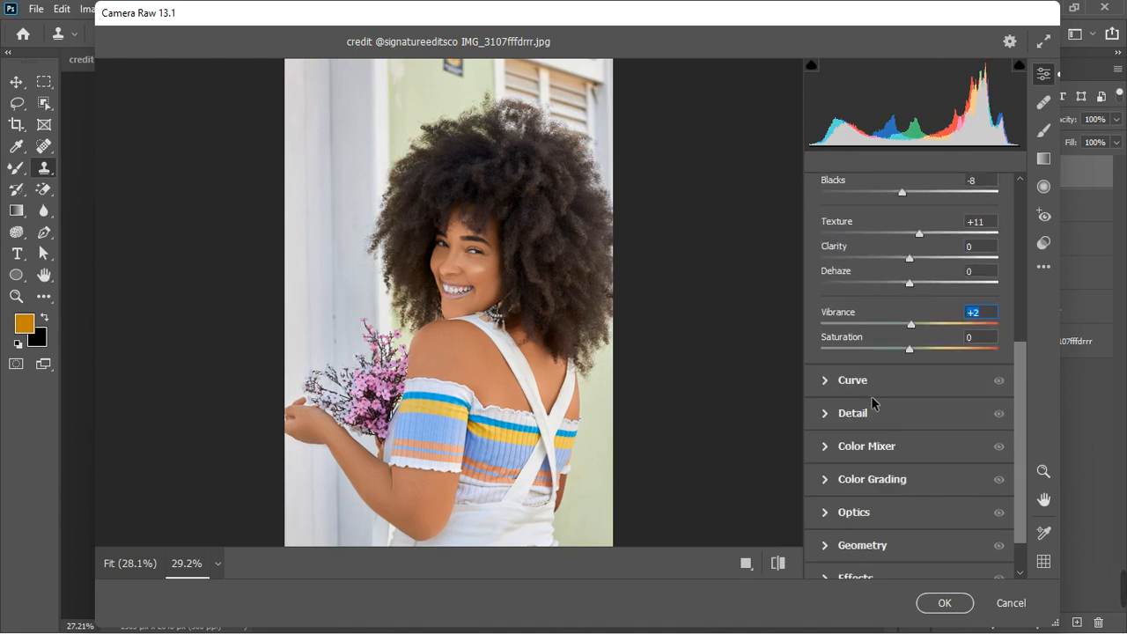
click(826, 382)
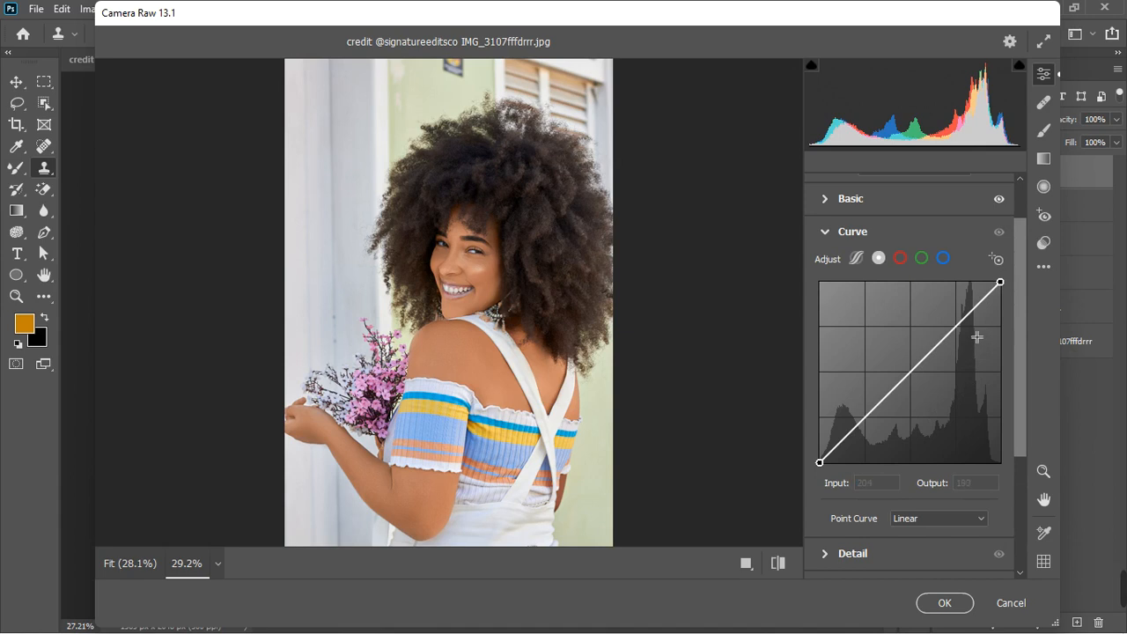
click(966, 321)
drag(966, 320, 962, 318)
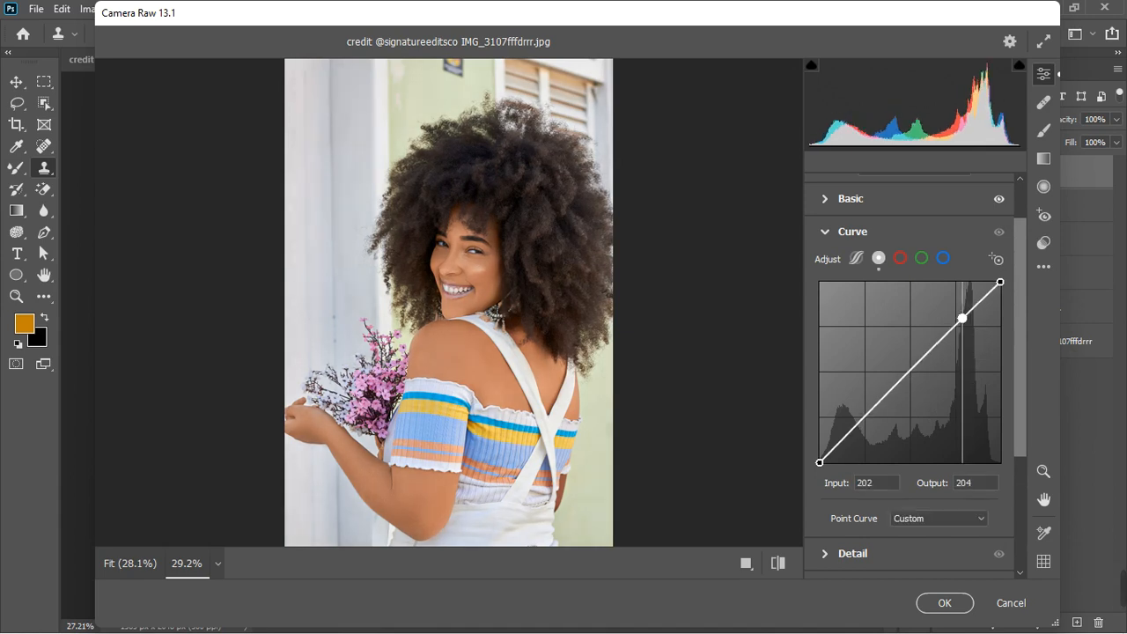
click(864, 417)
drag(864, 417, 866, 422)
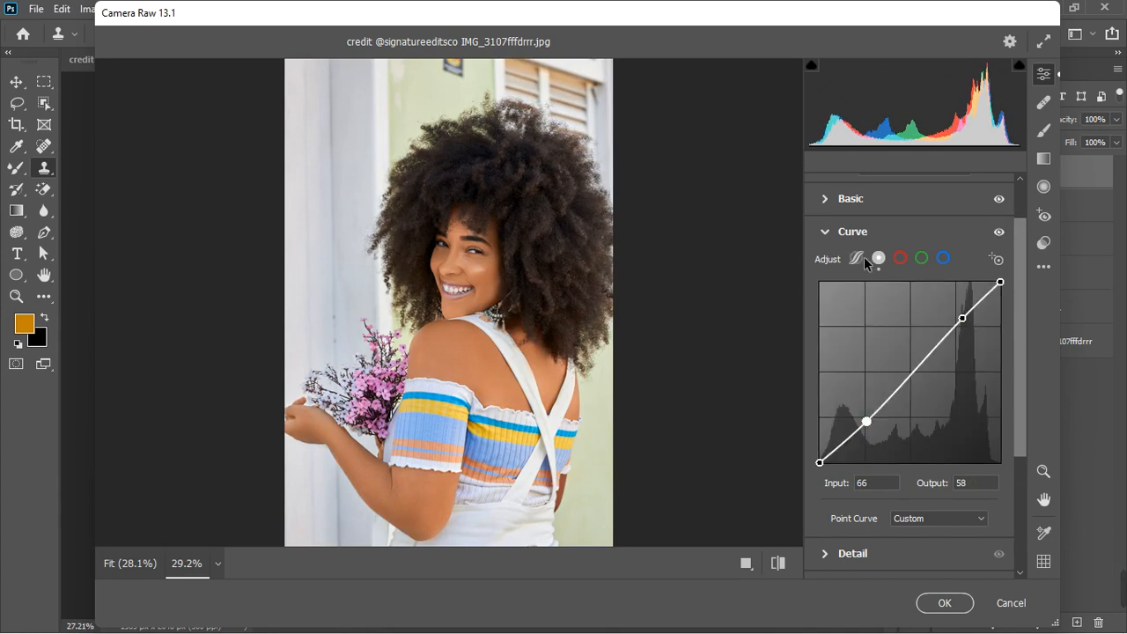
click(828, 233)
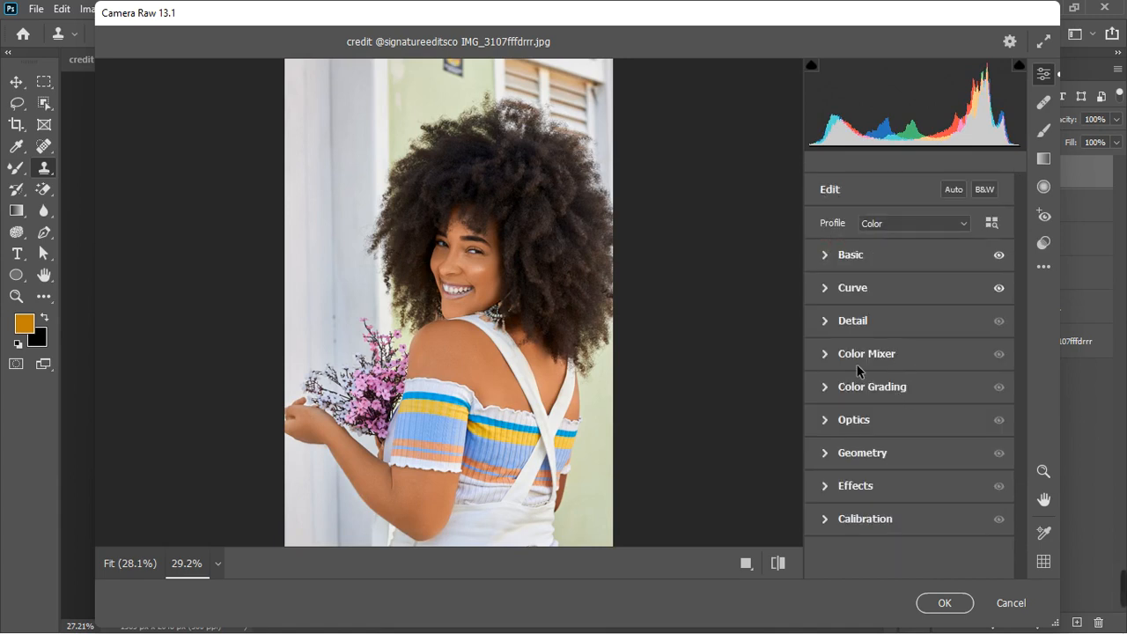
Step: Set Color Mixer luminance to Reds +7, Oranges +8, Yellows +9, Greens -4, Aquas -5, Blues -7, Purples -8 and Magentas -12
click(827, 354)
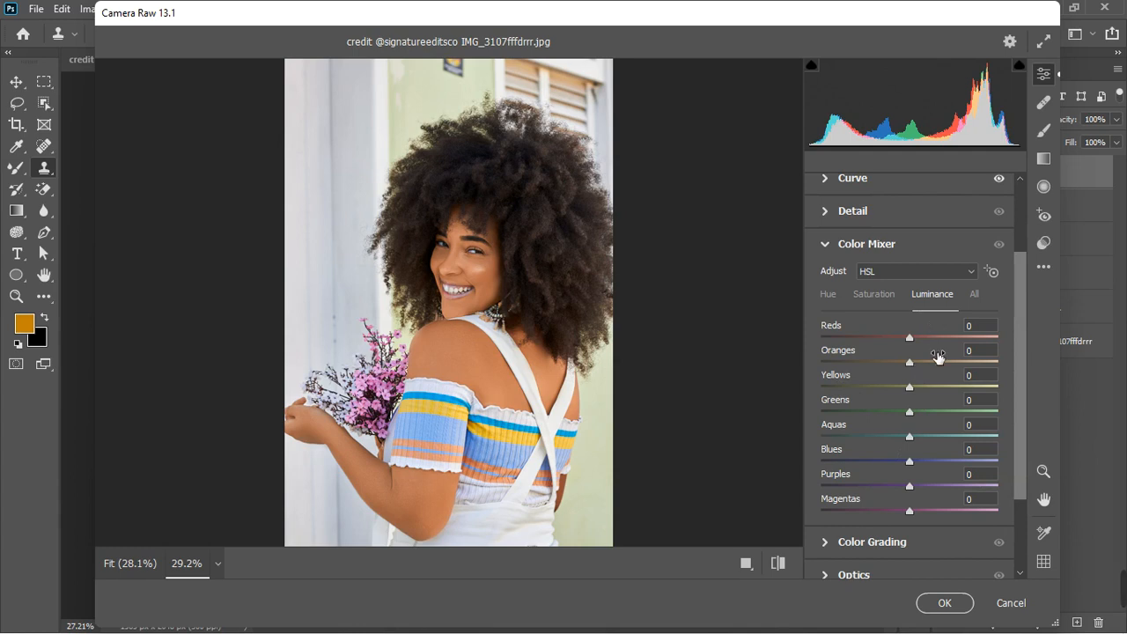
click(910, 364)
drag(910, 363, 918, 388)
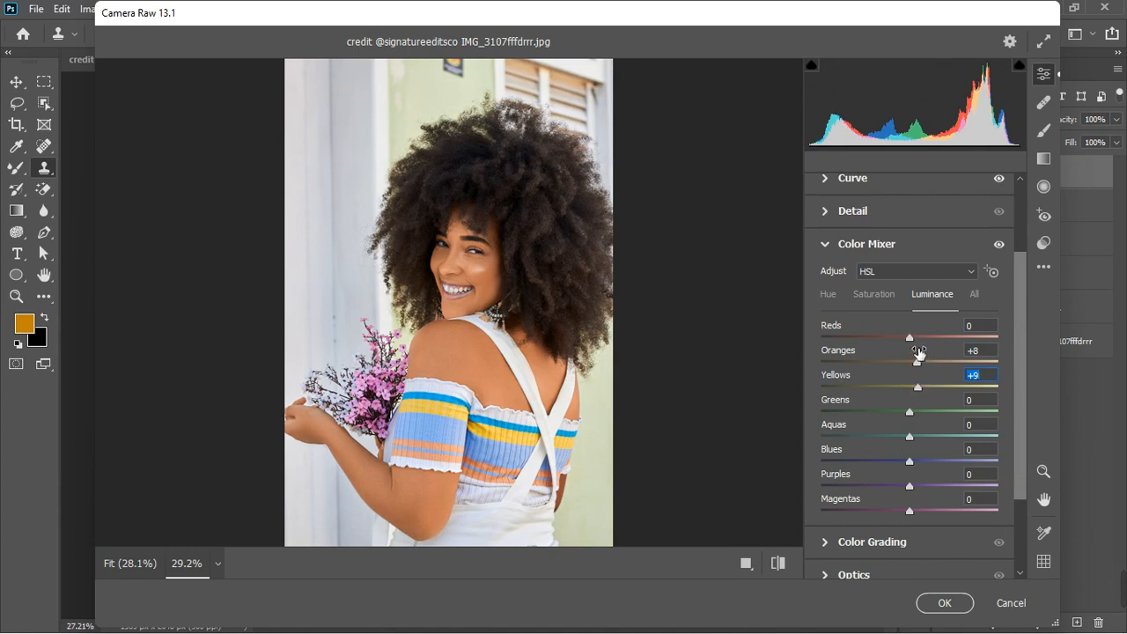
drag(912, 337, 917, 336)
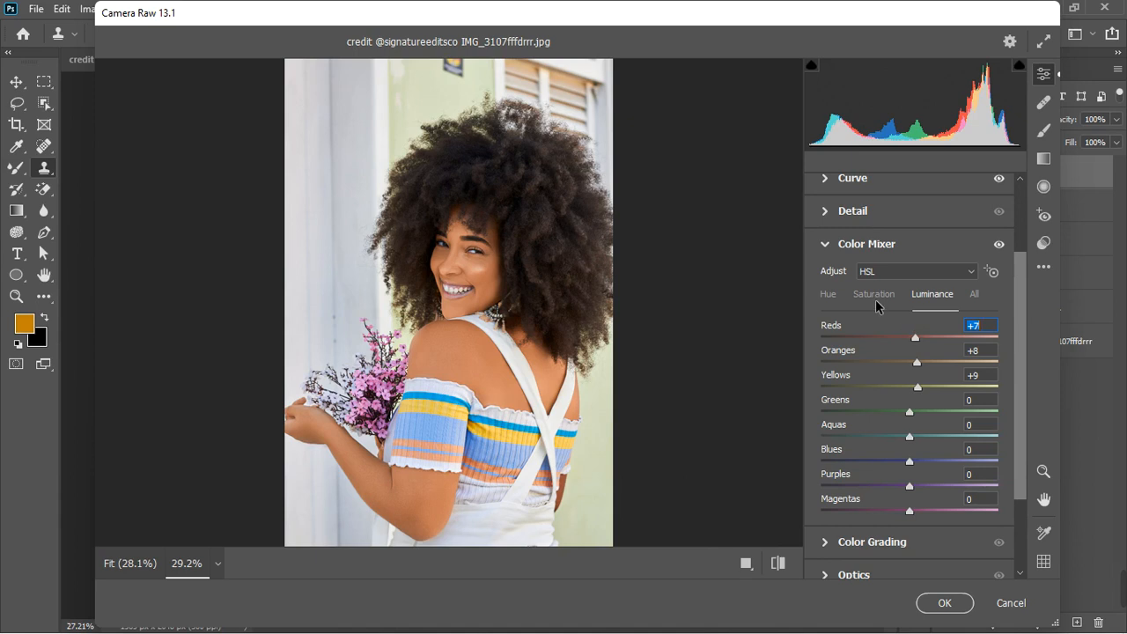
drag(910, 414, 899, 512)
click(910, 438)
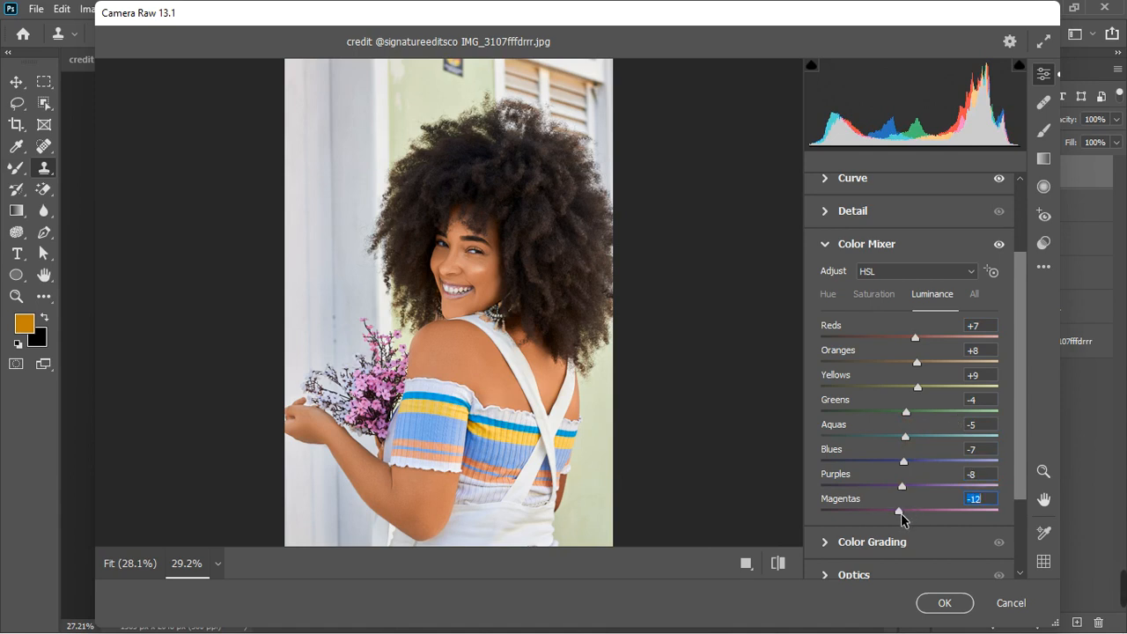
Step: Set the Color Mixer hue values to Reds +15, Yellows -19 and Greens -12
click(828, 294)
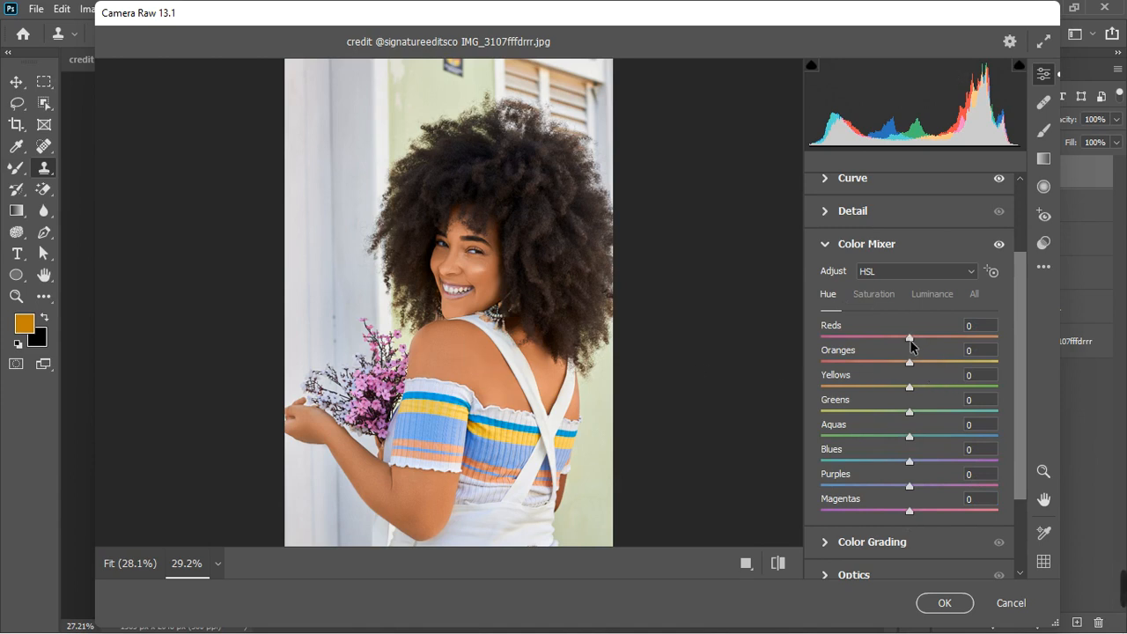
drag(912, 339, 924, 342)
click(909, 386)
mouse_move(911, 386)
mouse_down()
mouse_move(923, 386)
mouse_move(893, 397)
mouse_up()
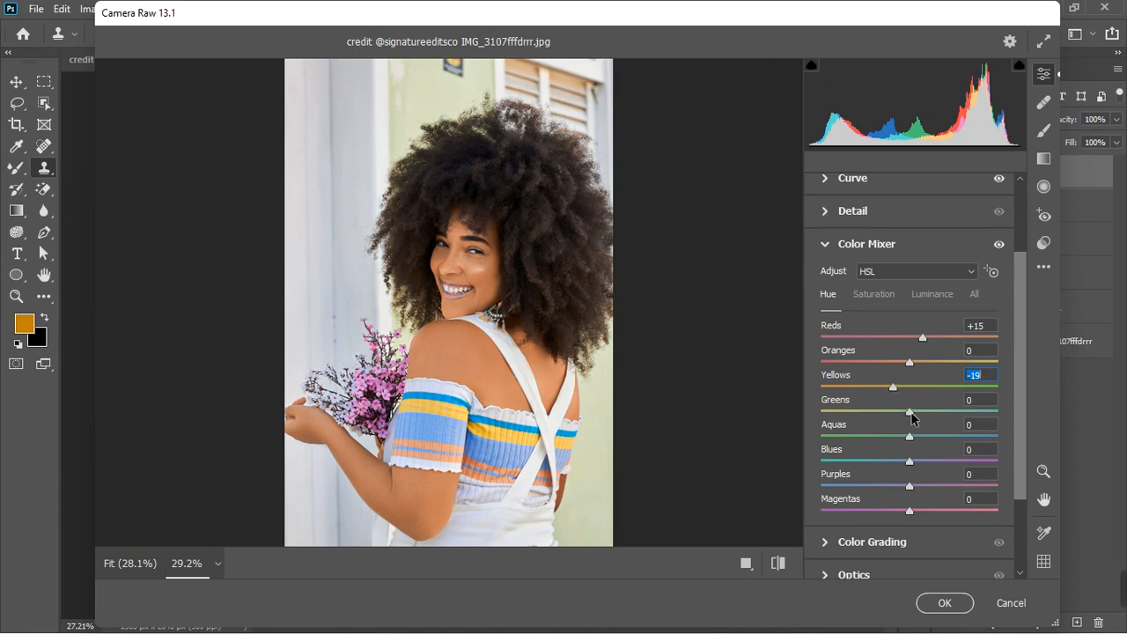
drag(909, 412, 901, 415)
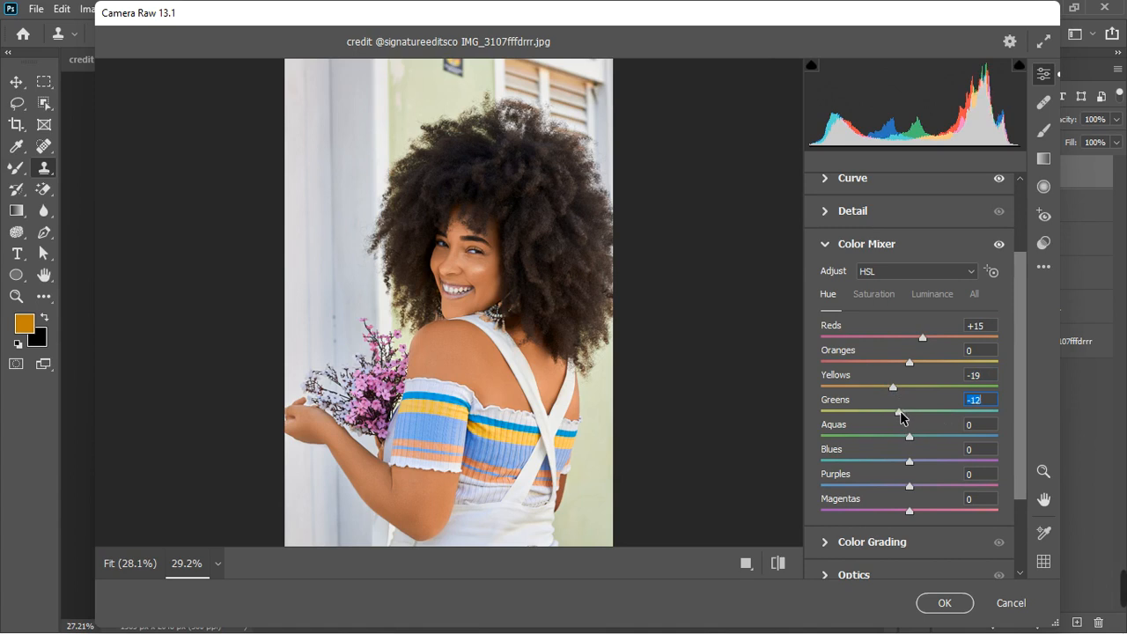
Step: Set the Color Mixer saturation values to Aquas +23, Blues +36, Purples +14 and Magentas +18
click(885, 298)
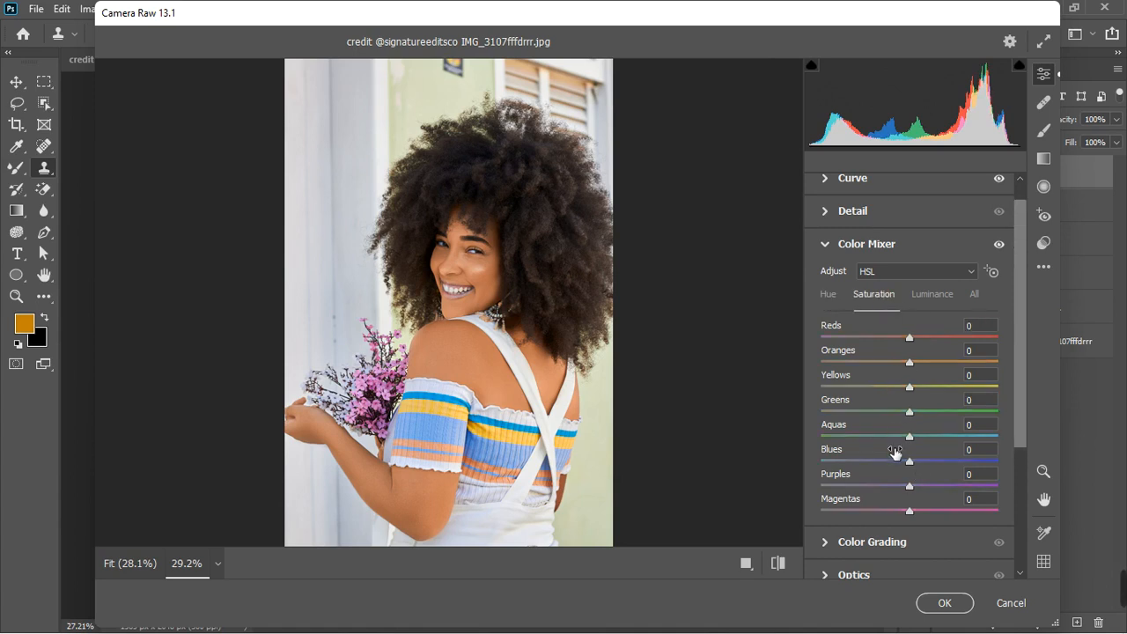
drag(910, 462, 927, 436)
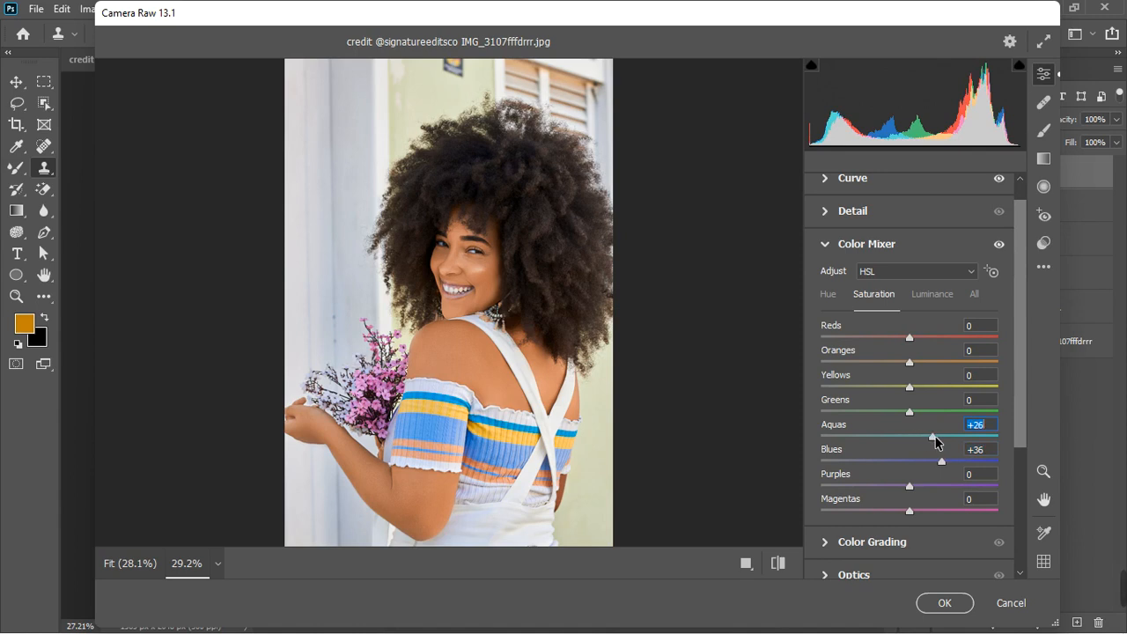
drag(934, 436, 930, 437)
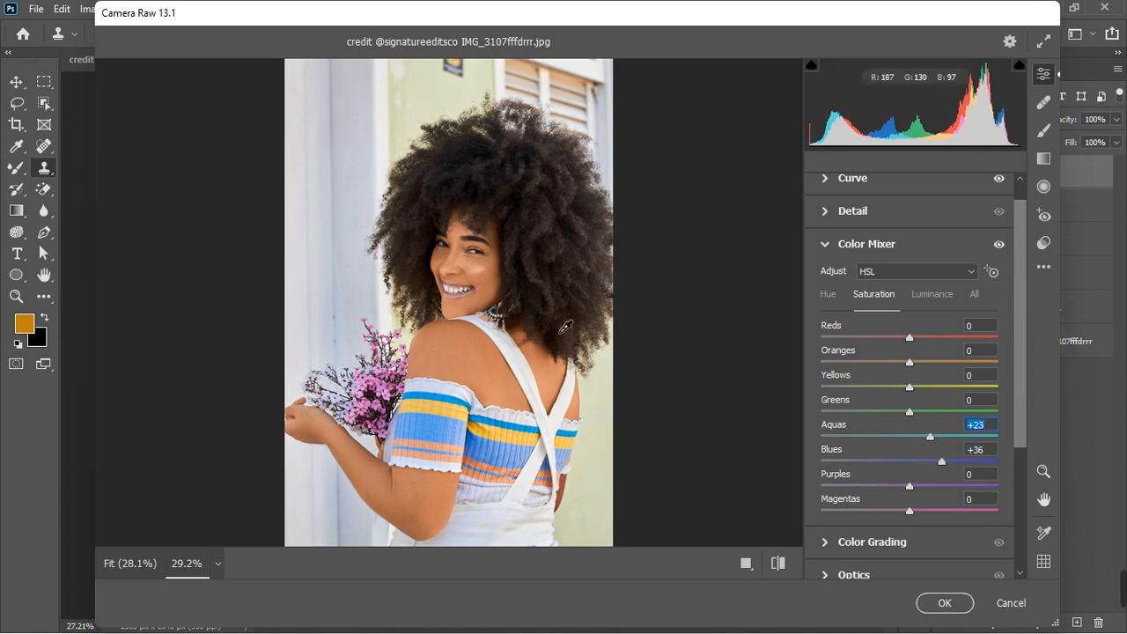
drag(911, 487, 924, 513)
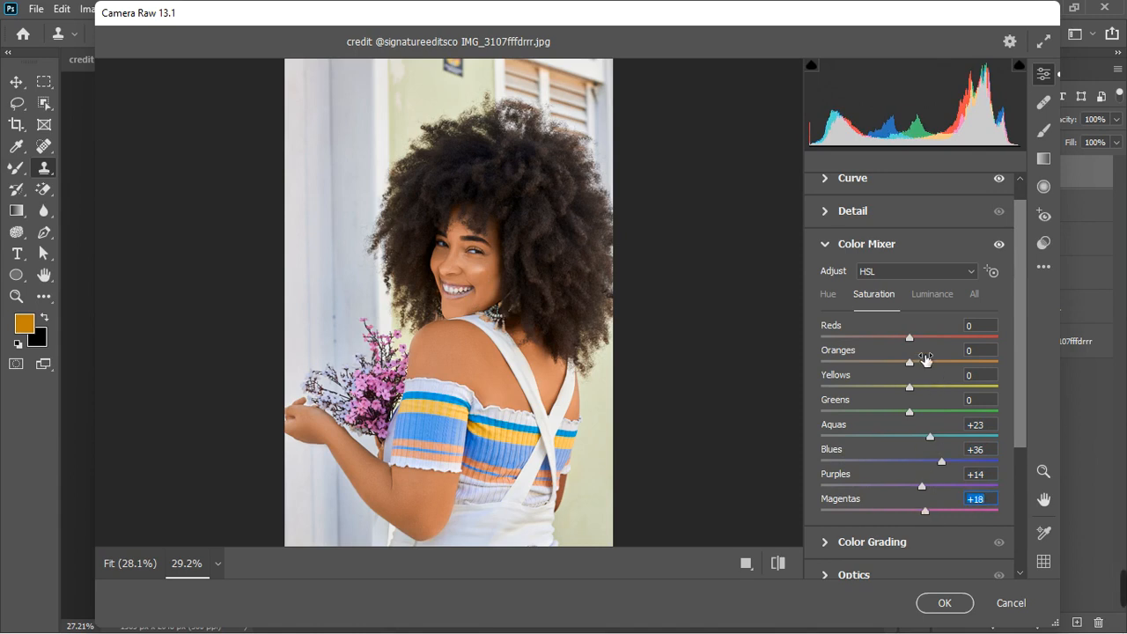
Step: Raise the Reds saturation in the Color Mixer, resetting it to 0 once before settling on the increase
drag(911, 338, 942, 346)
double_click(942, 335)
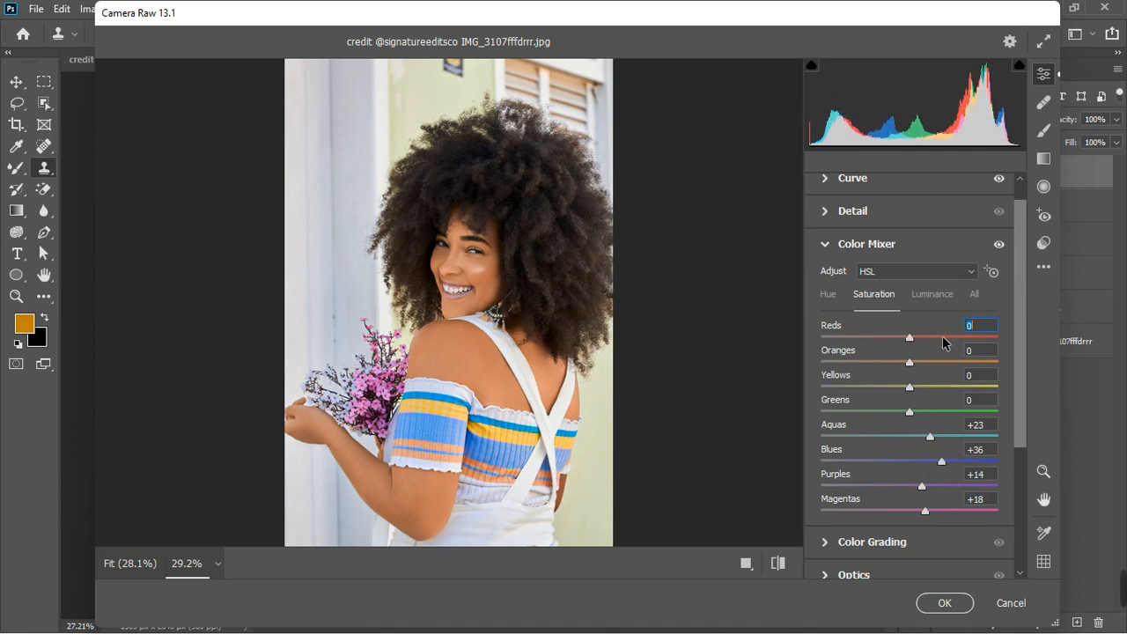
drag(911, 342, 938, 334)
click(828, 249)
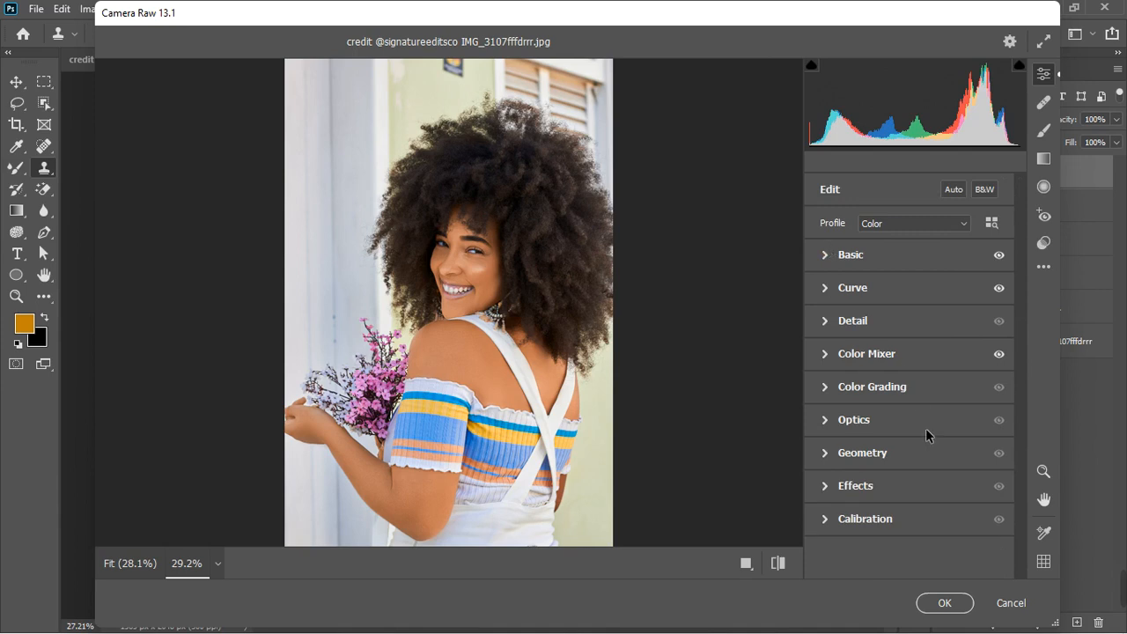
Step: Set the Calibration hues to +15 for Red Primary, -16 for Blue Primary and -8 for Green Primary
click(828, 519)
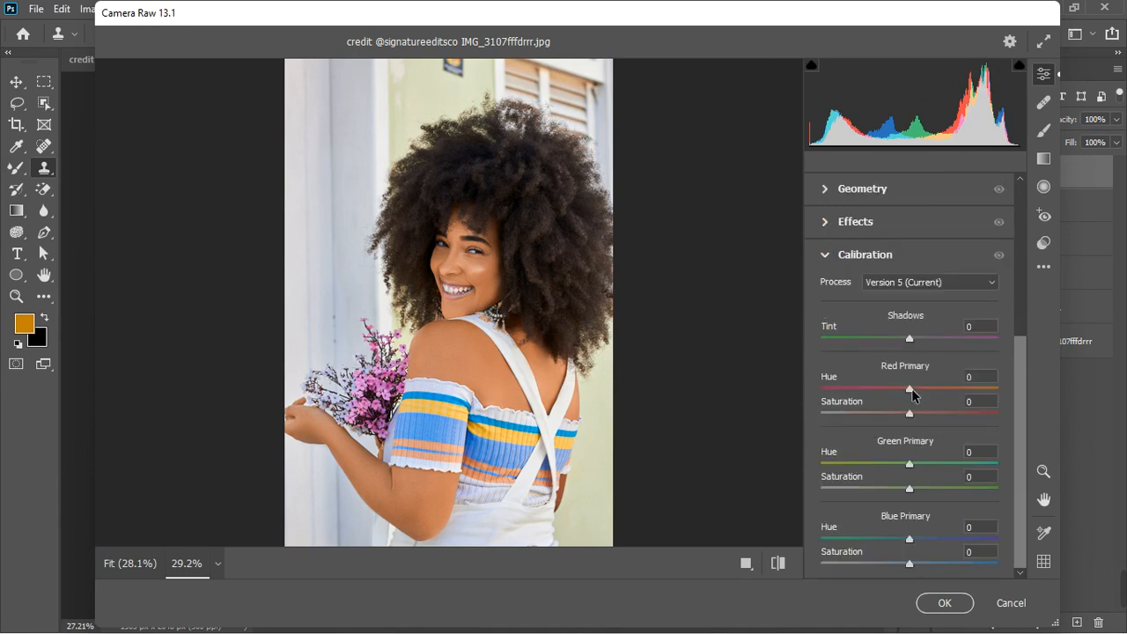
drag(911, 389, 924, 388)
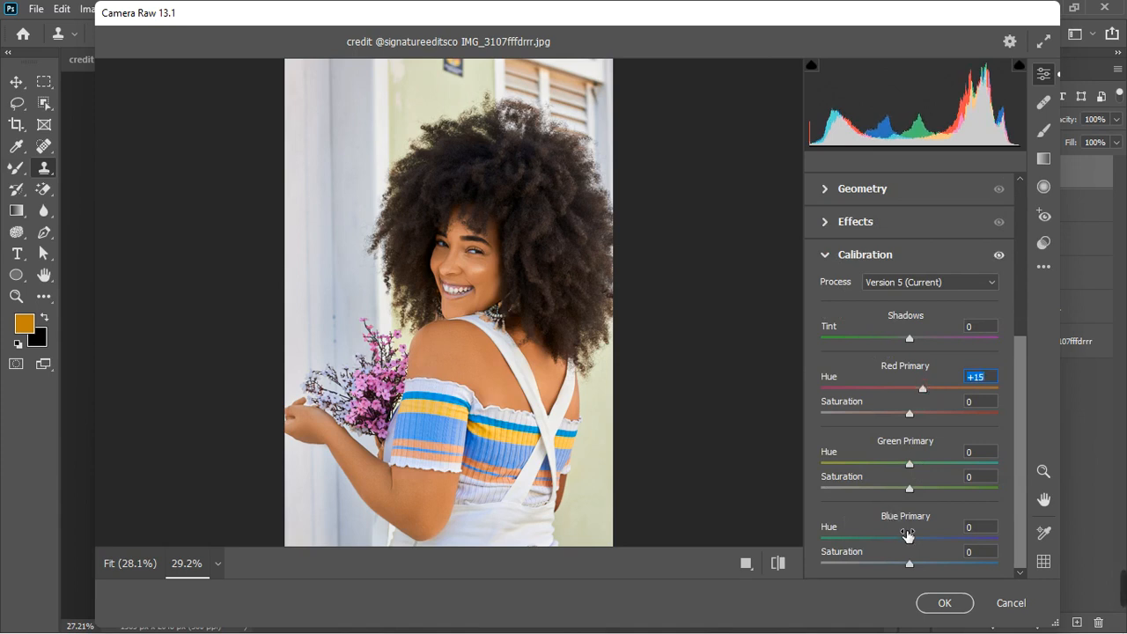
drag(911, 539, 897, 542)
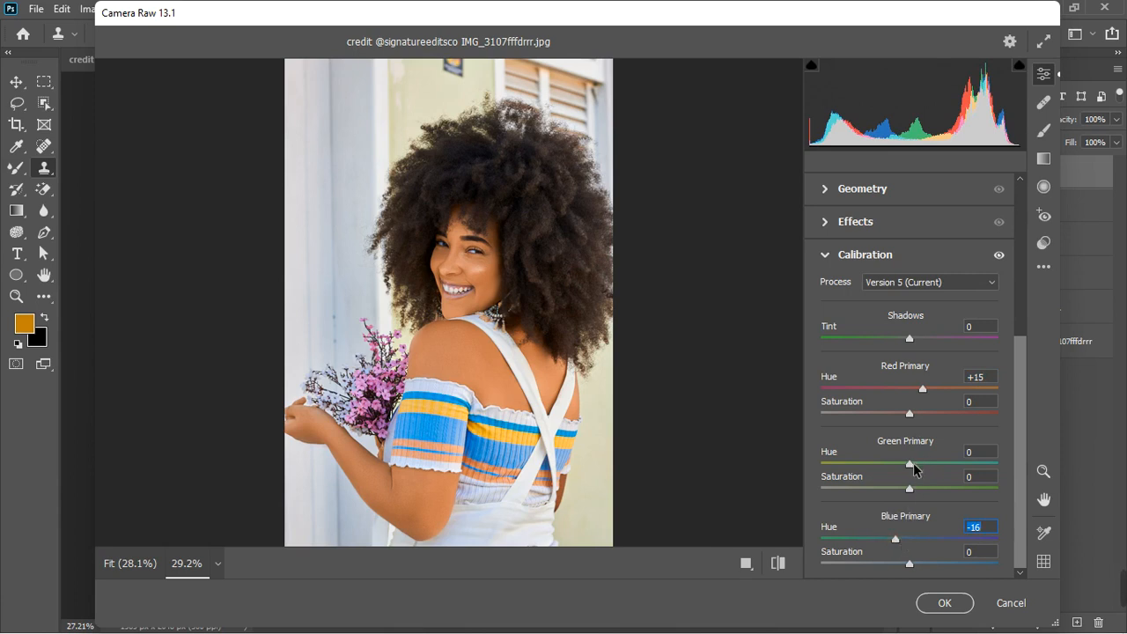
mouse_move(913, 464)
mouse_down()
mouse_move(929, 465)
mouse_move(905, 468)
mouse_up()
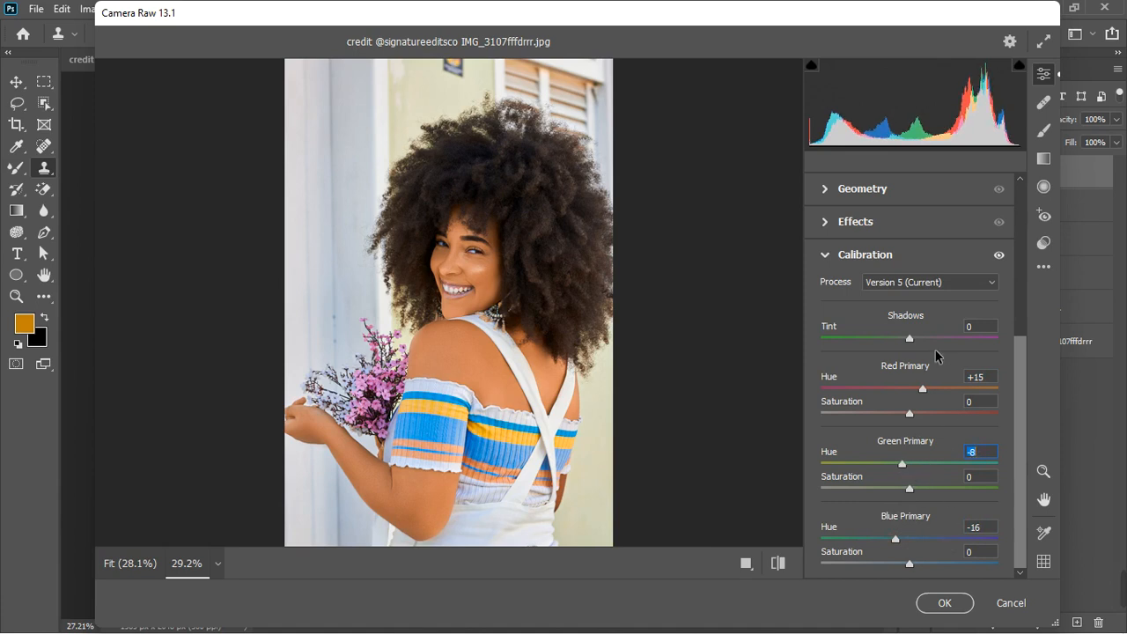
scroll(936, 356, up, 1)
click(824, 296)
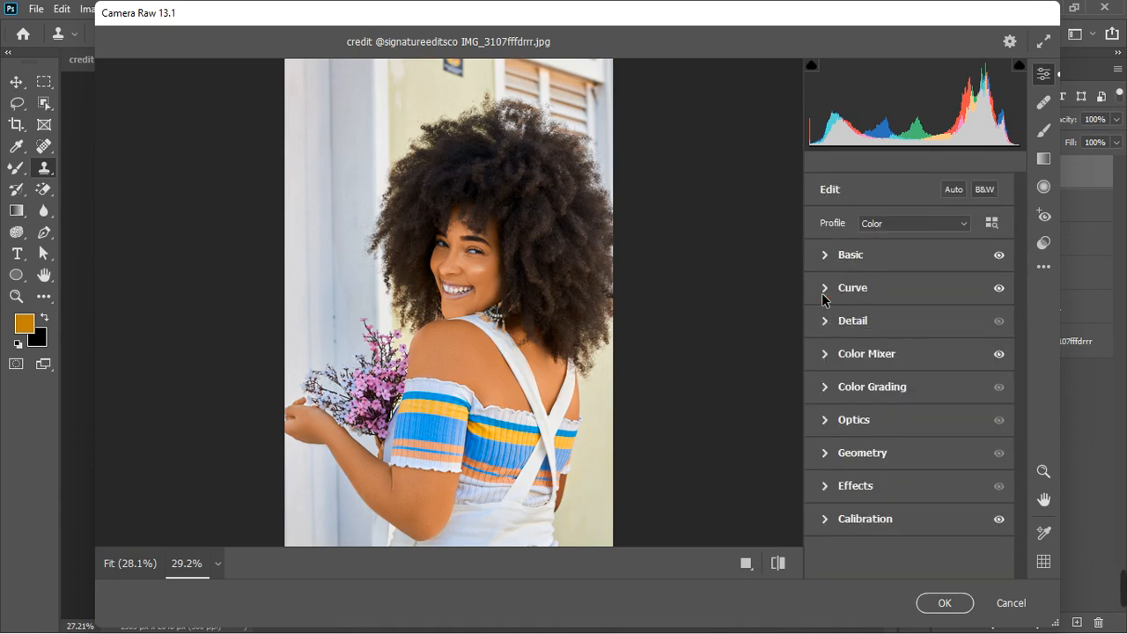
Step: Apply the Camera Raw adjustments to Layer 2 and compare the photo with that layer hidden and shown
click(944, 603)
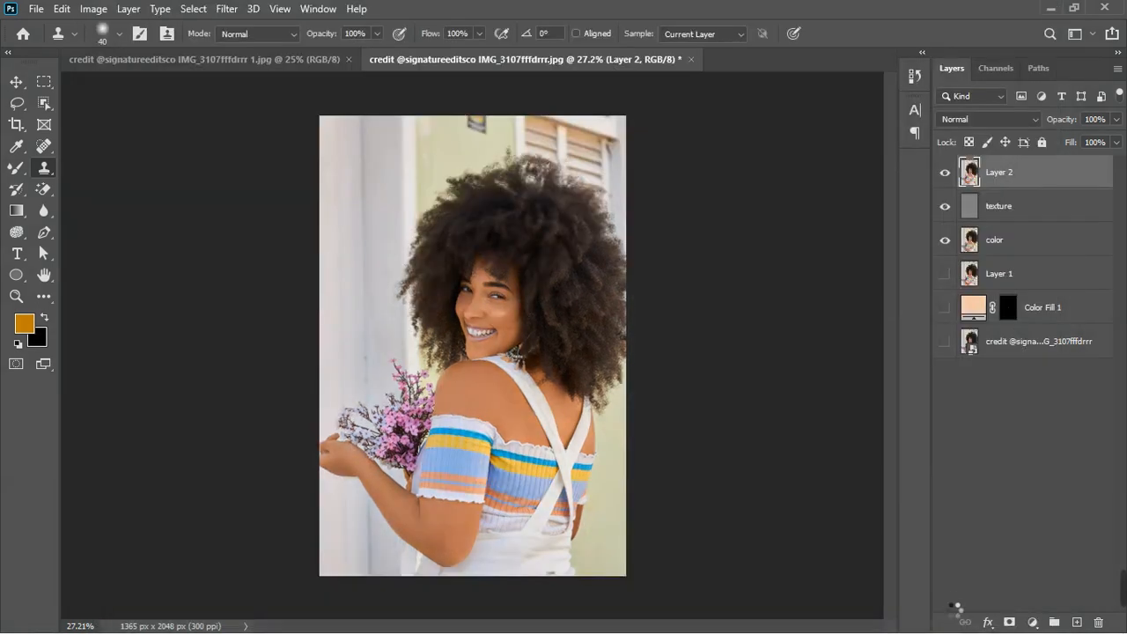
click(945, 173)
click(946, 173)
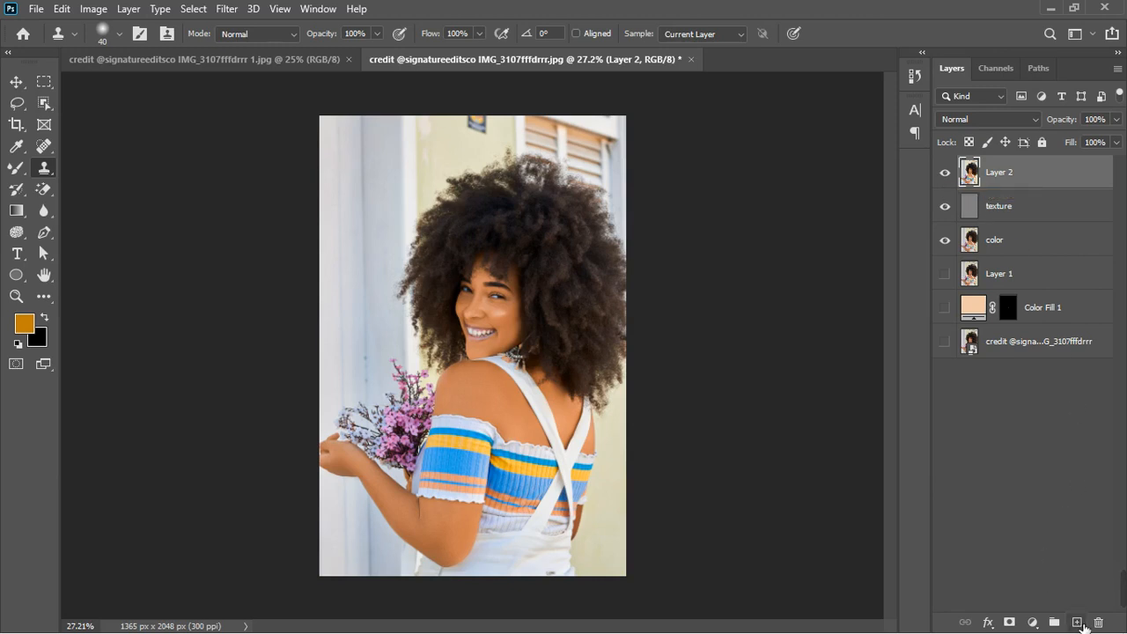
Step: Add a Color Balance adjustment layer above Layer 2 and adjust the yellow–blue balance of its Shadows
click(1033, 622)
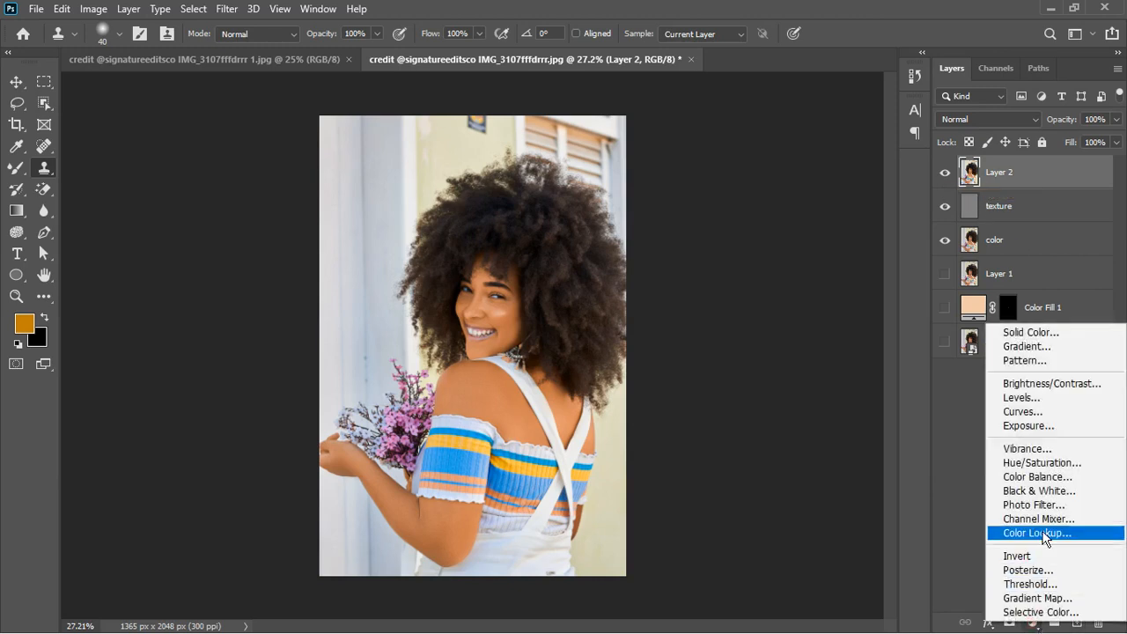
click(1041, 490)
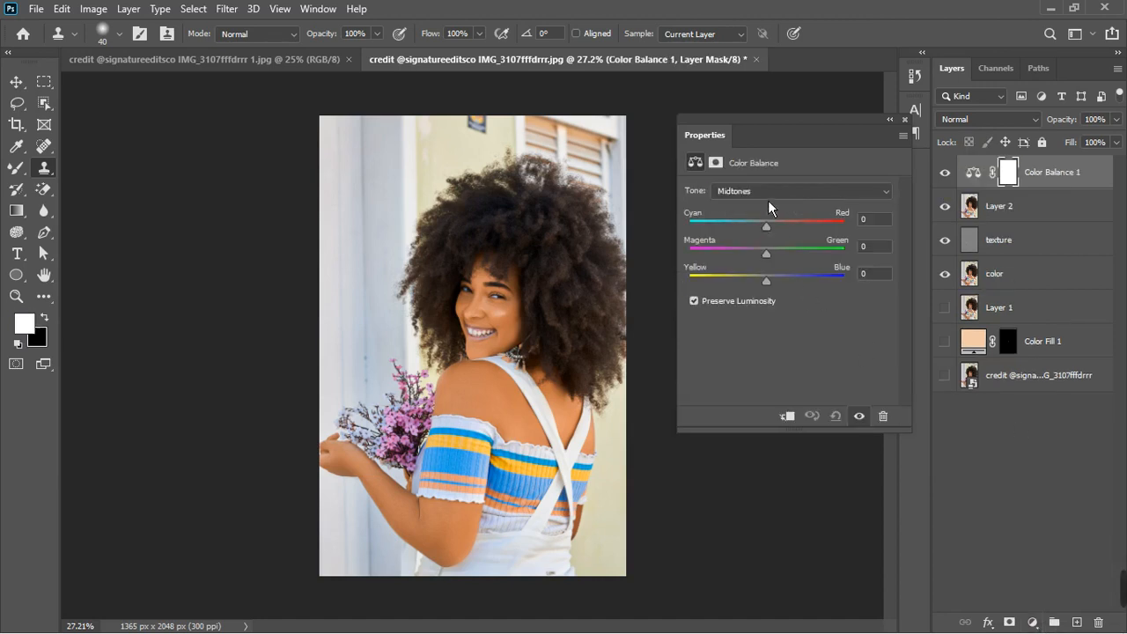
click(774, 193)
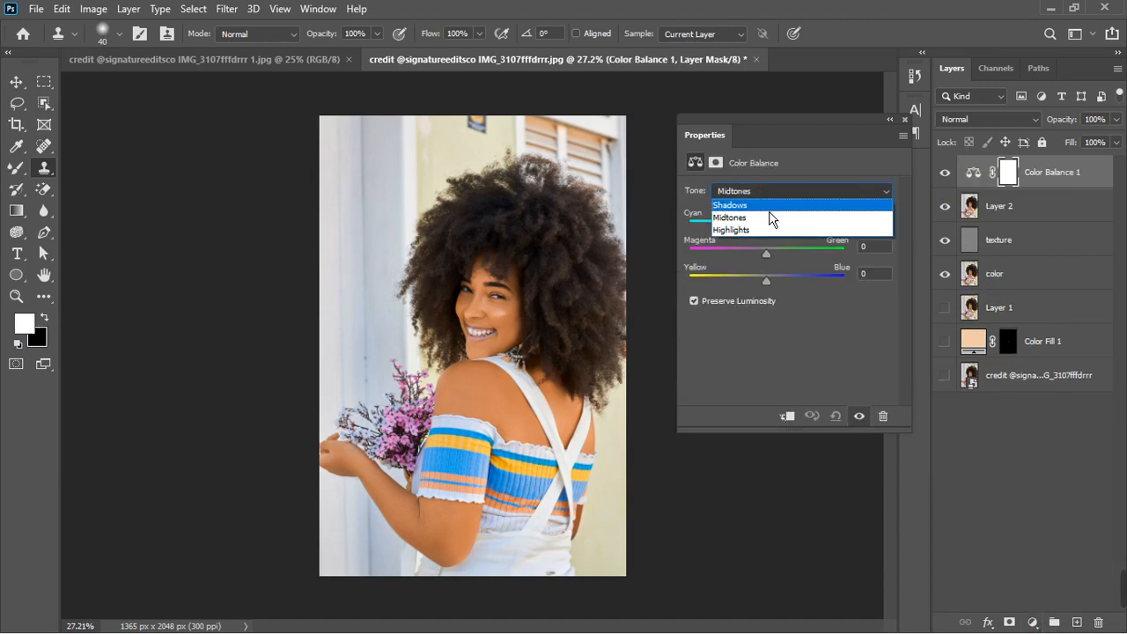
click(771, 205)
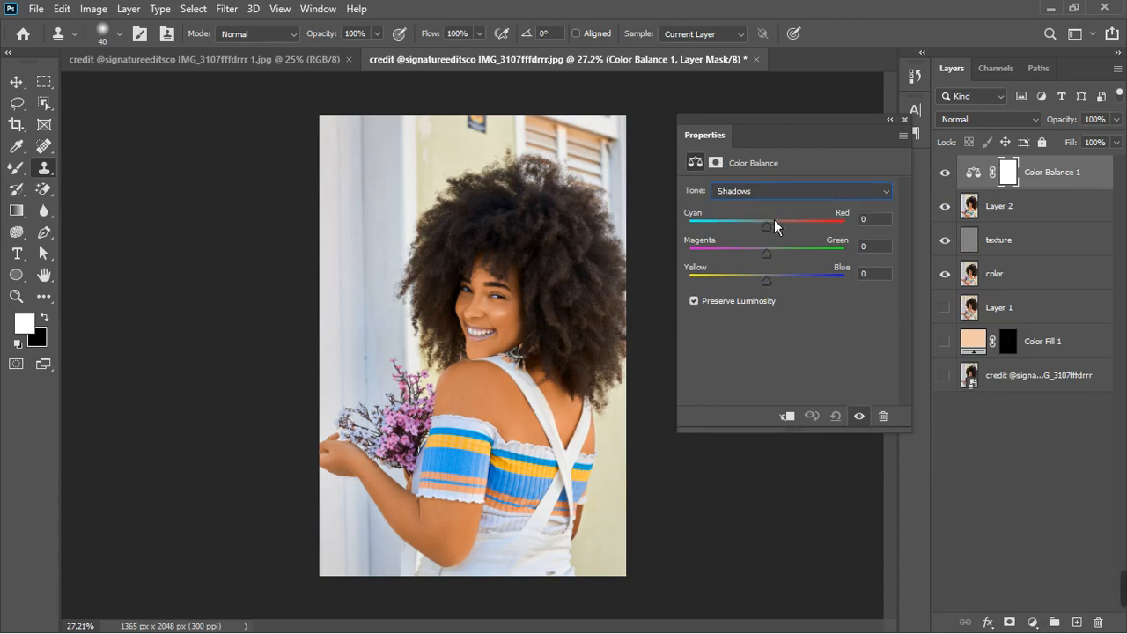
drag(775, 289, 776, 289)
Step: Set the Color Balance yellow–blue value to +6 for the Highlights and +3 for the Midtones
click(770, 190)
click(770, 231)
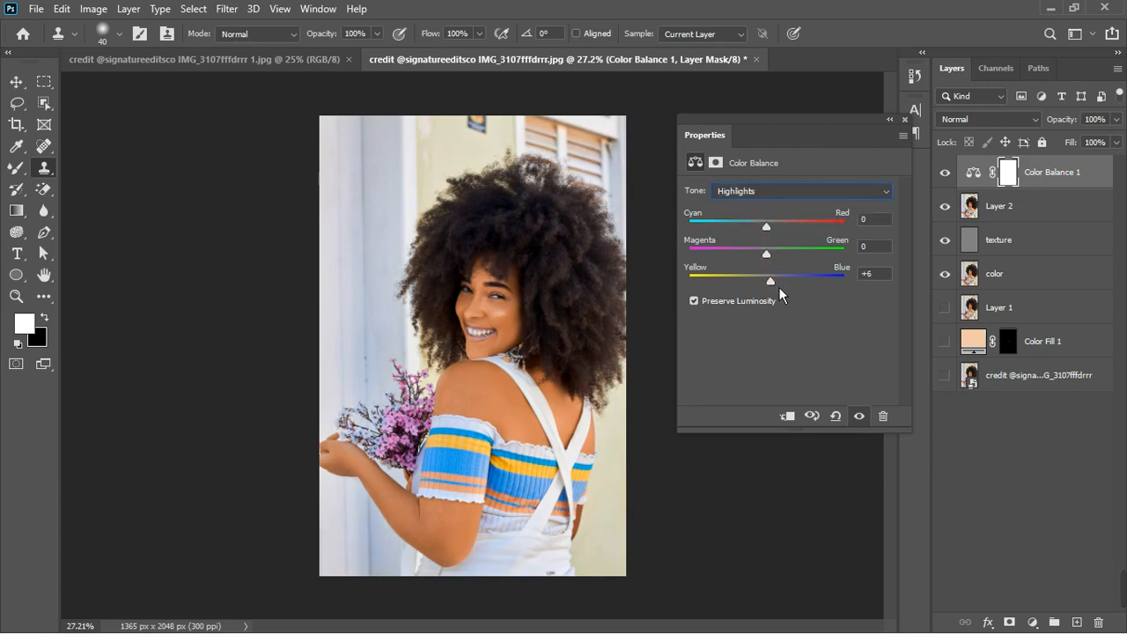
click(762, 192)
click(761, 232)
click(762, 194)
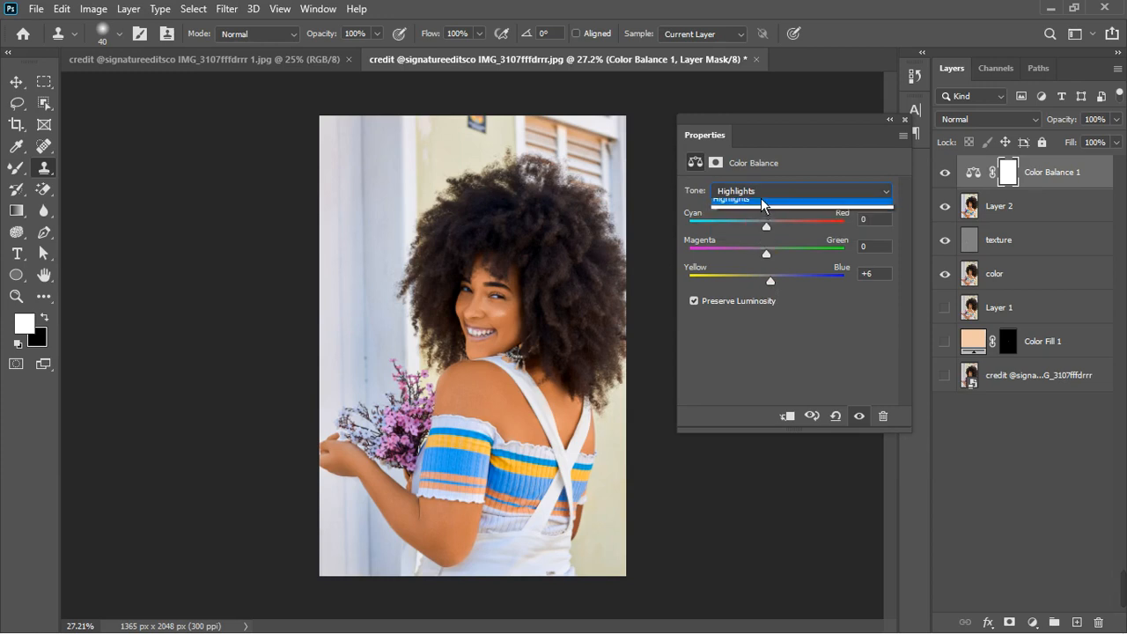
click(763, 219)
drag(775, 287, 776, 288)
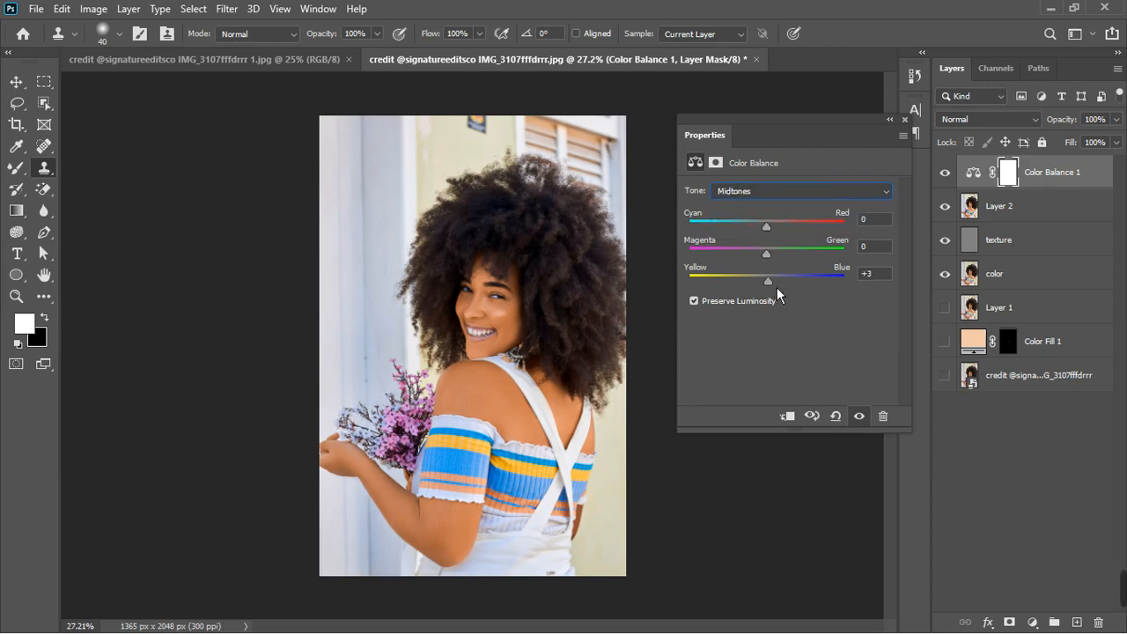
Step: Set the magenta–green balance of the Shadows to -1
click(758, 199)
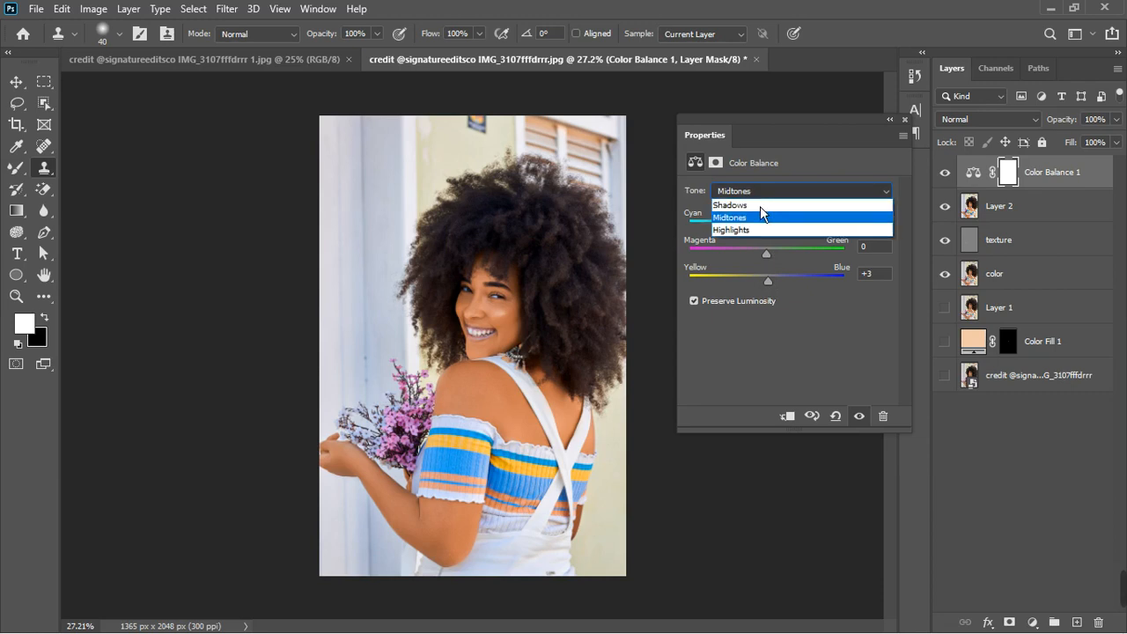
click(760, 206)
drag(775, 259, 779, 260)
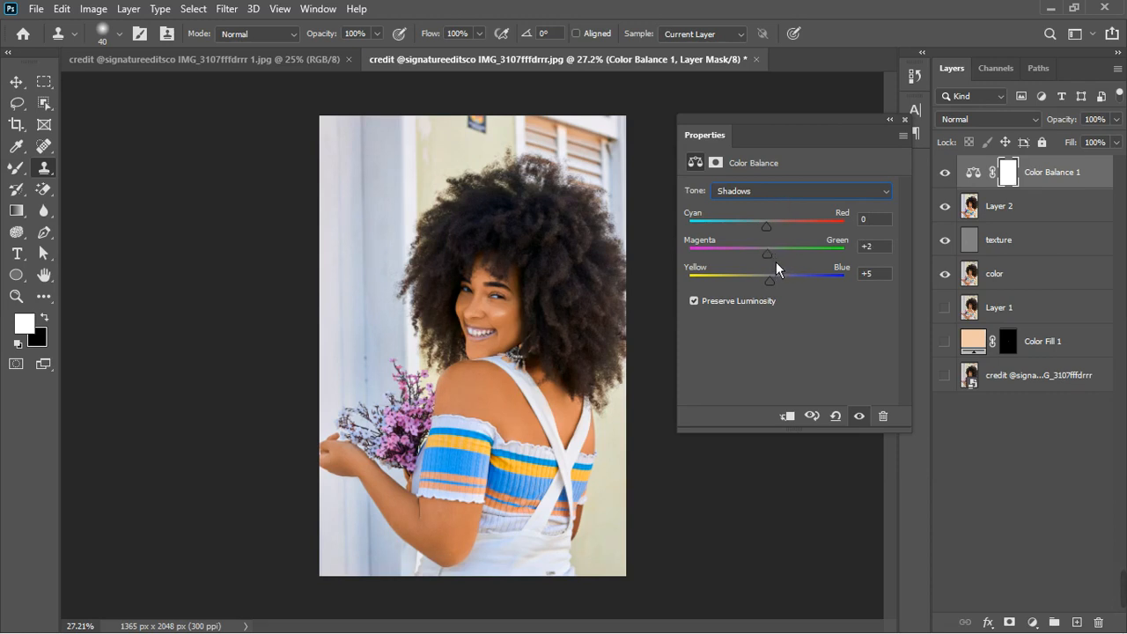
drag(775, 264, 774, 264)
Step: Set the magenta–green balance to -2 for the Highlights and -1 for the Midtones
click(795, 195)
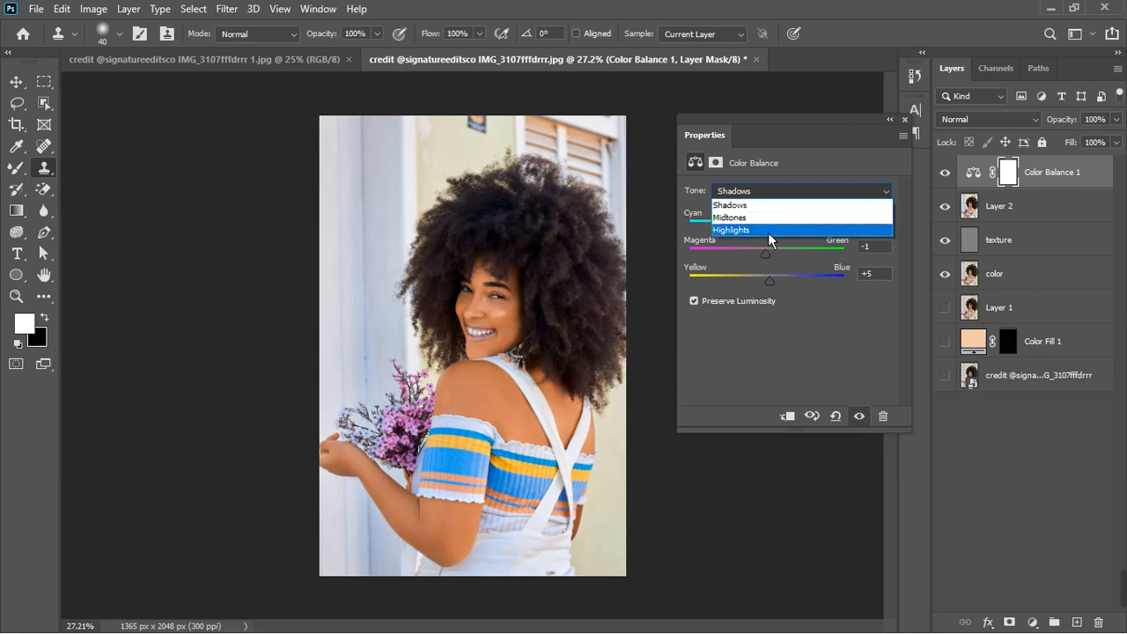
click(767, 232)
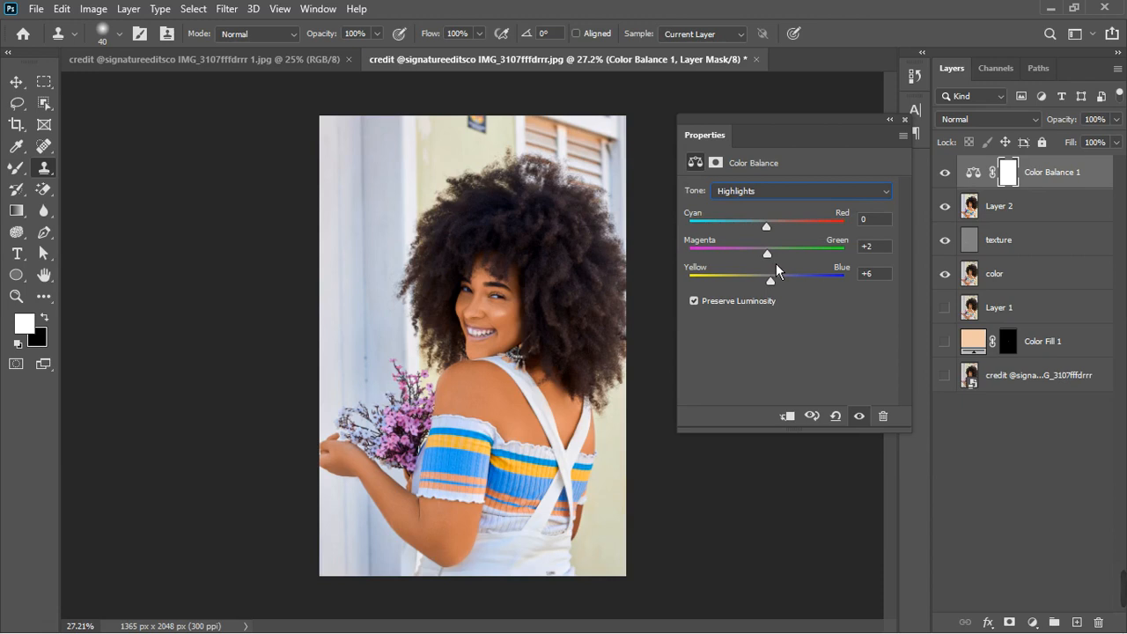
drag(776, 263, 773, 263)
click(774, 192)
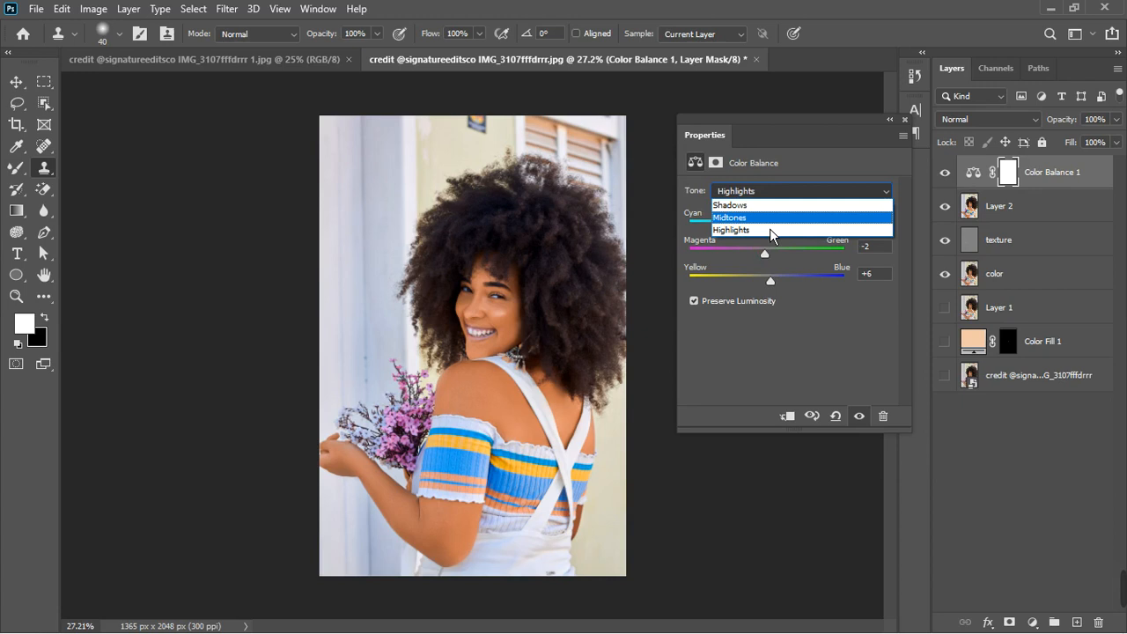
click(770, 218)
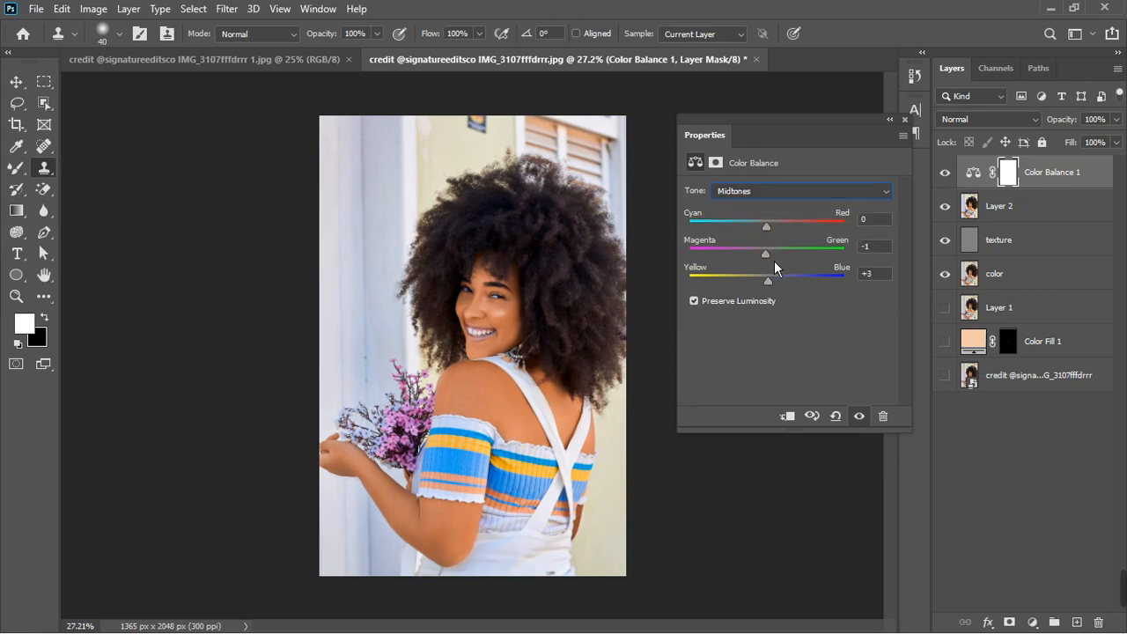
Step: Set the cyan–red balance of the Shadows to -2 and close the Color Balance settings
click(773, 194)
click(772, 218)
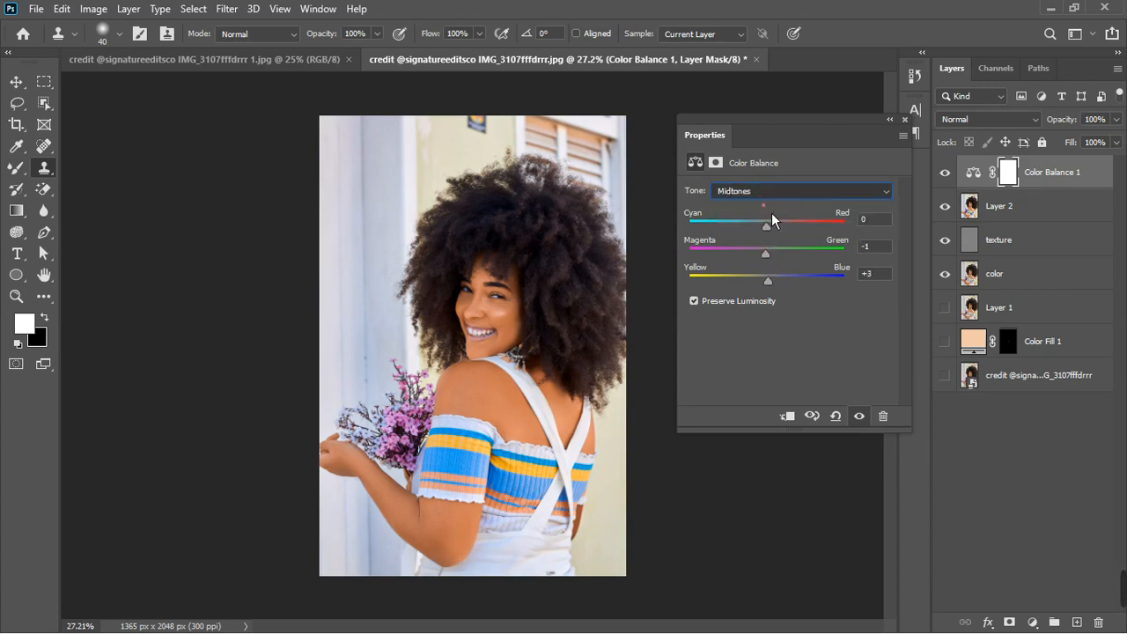
key(Up)
drag(774, 237, 774, 237)
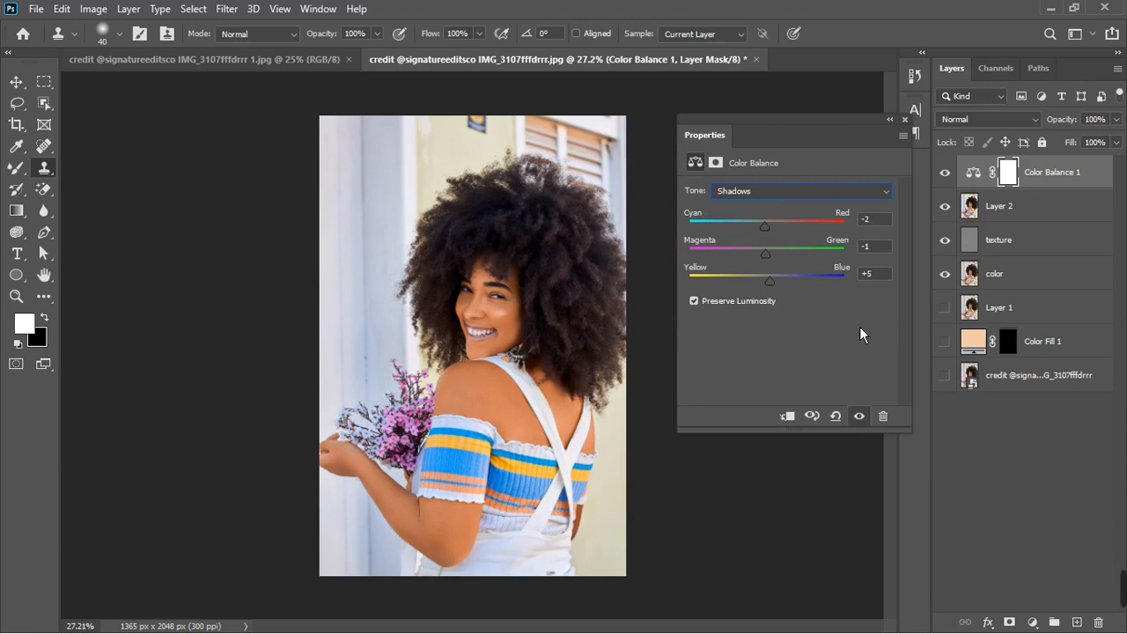
click(907, 122)
Step: Compare the photo with the Color Balance 1 layer hidden and shown
click(945, 173)
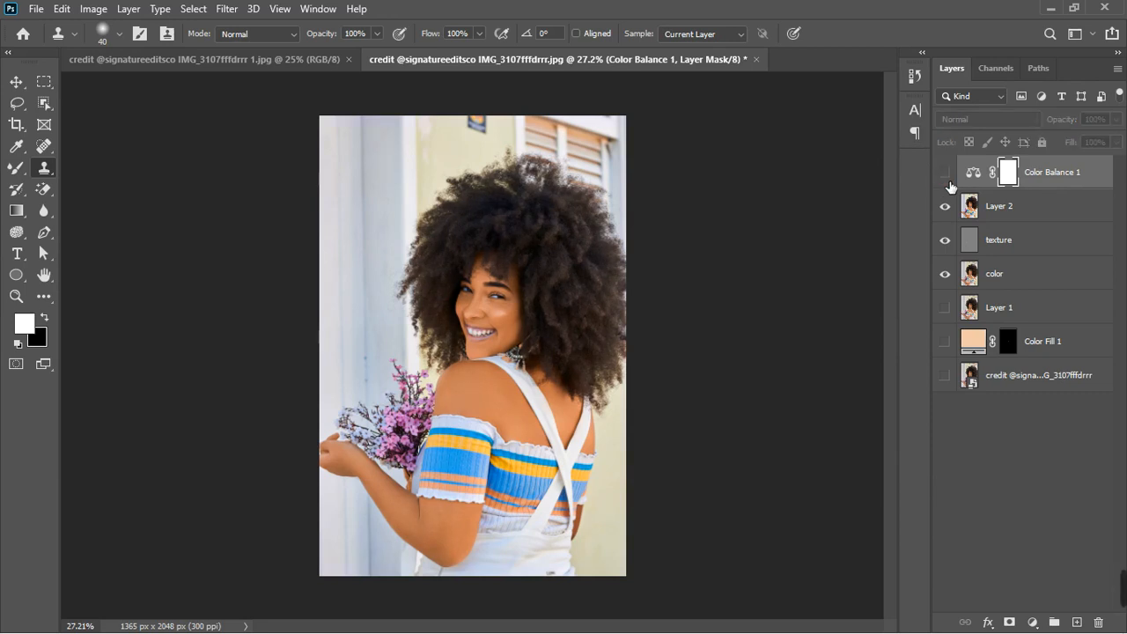
click(947, 174)
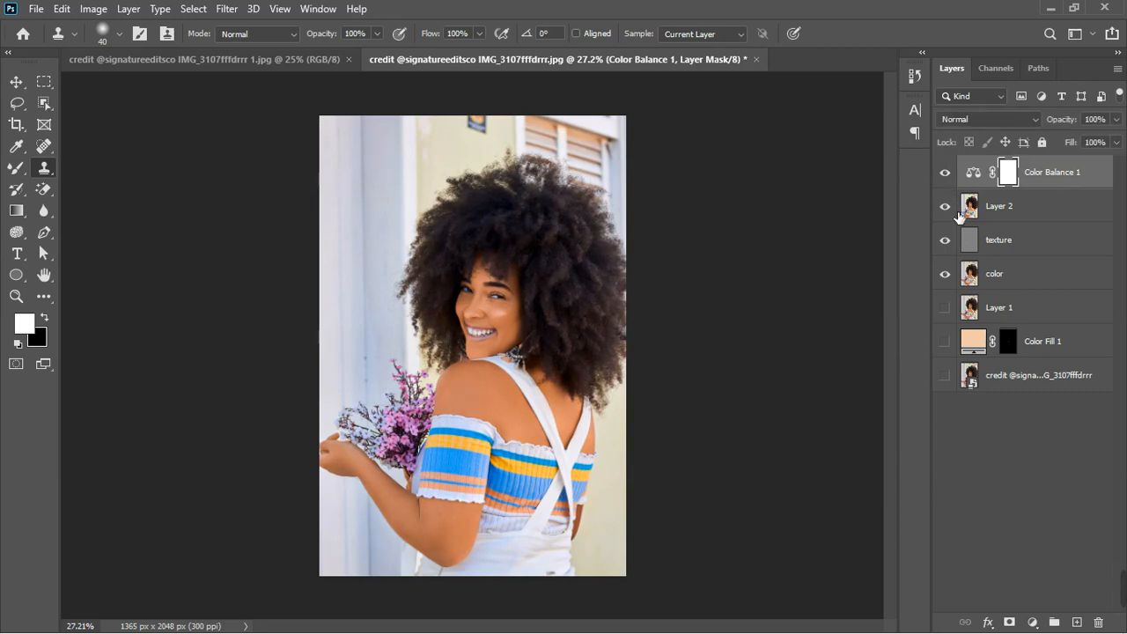
click(944, 173)
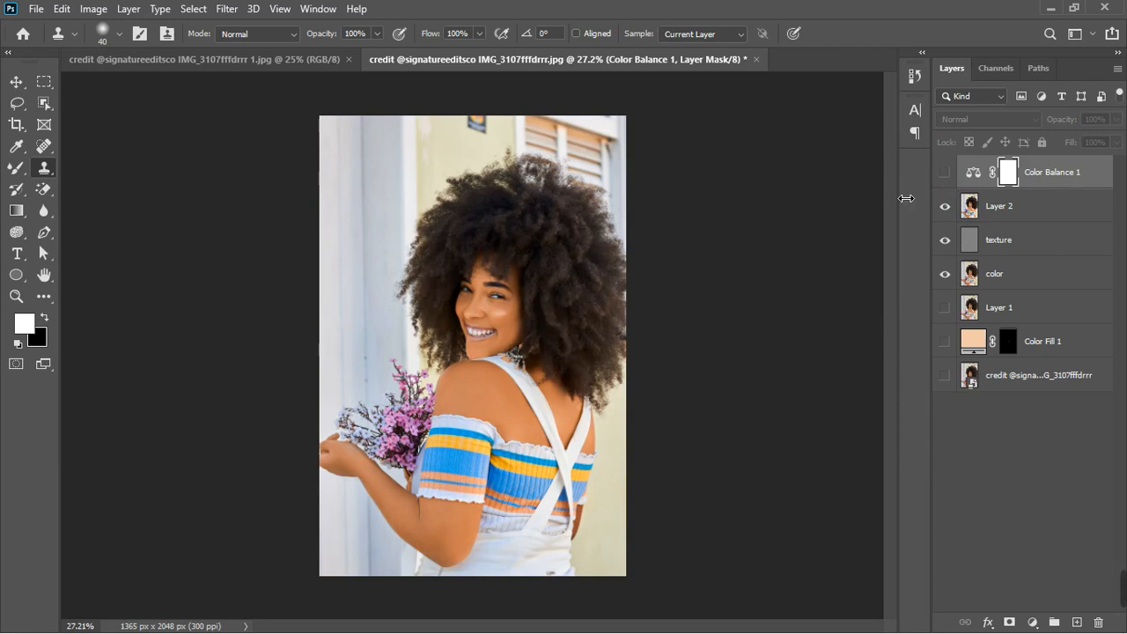
click(945, 174)
Step: Add a Hue/Saturation adjustment layer above Color Balance 1 and set its Reds saturation to +33
scroll(503, 321, up, 6)
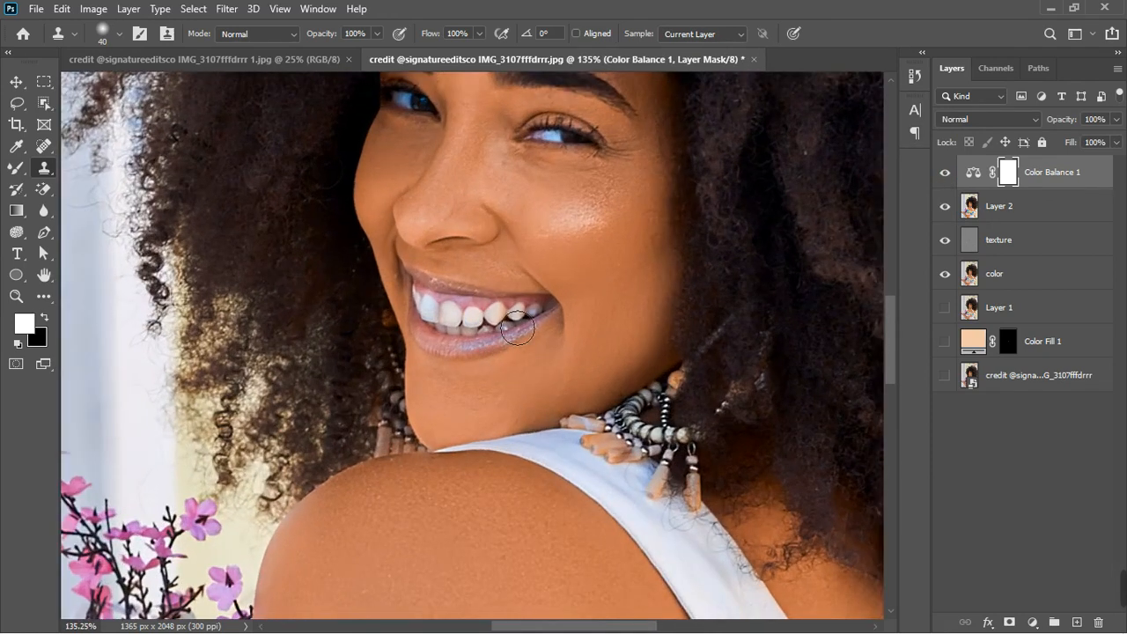
click(1032, 621)
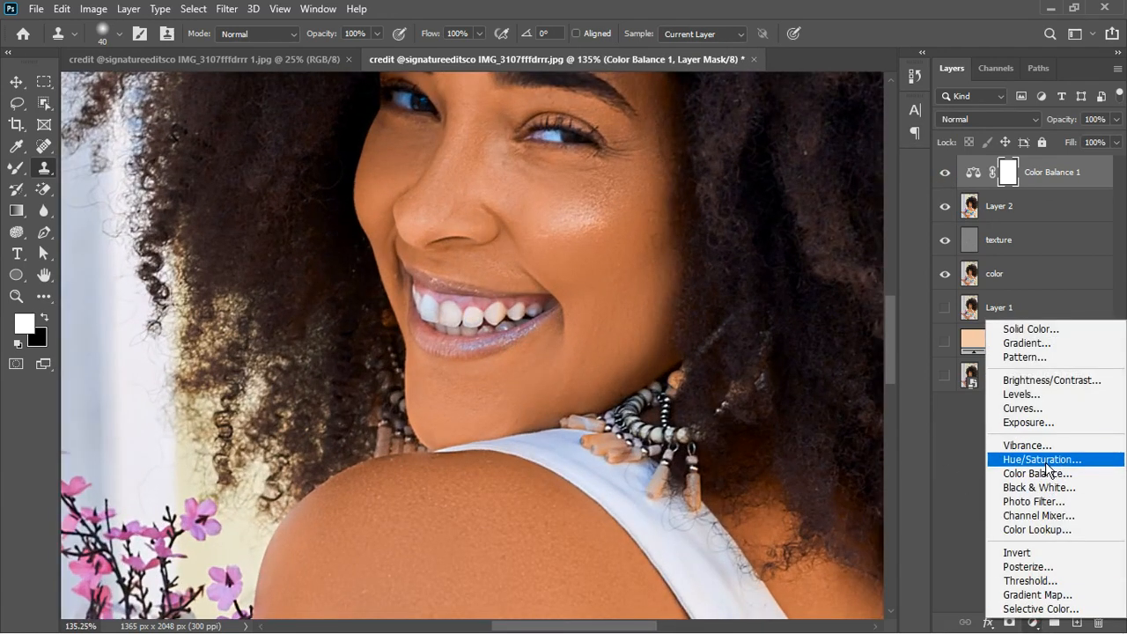
click(1043, 460)
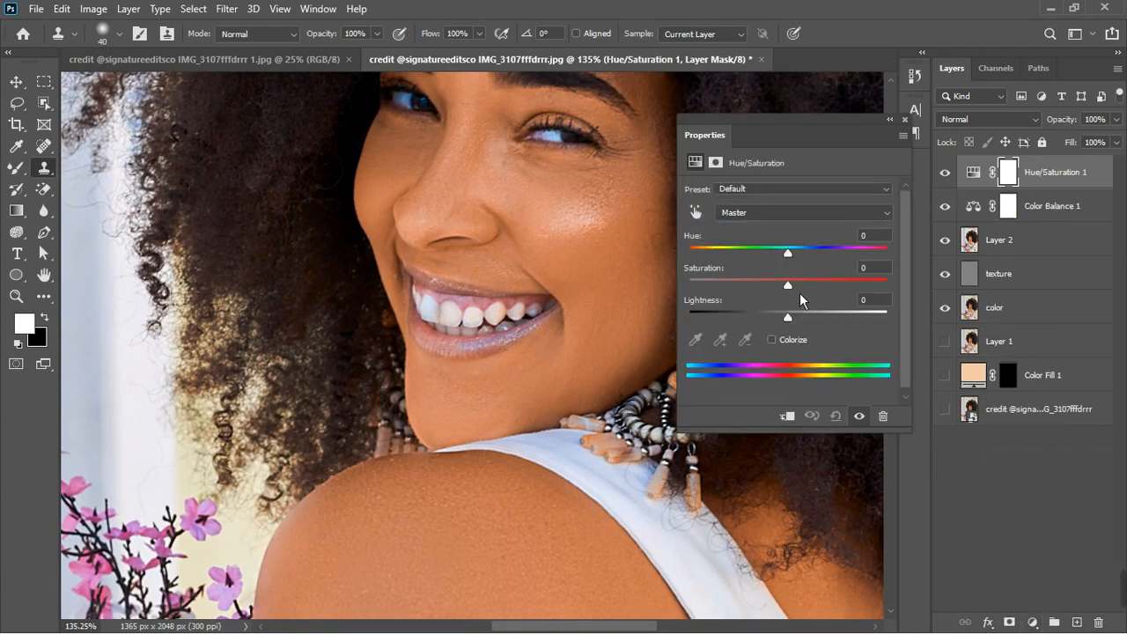
click(777, 214)
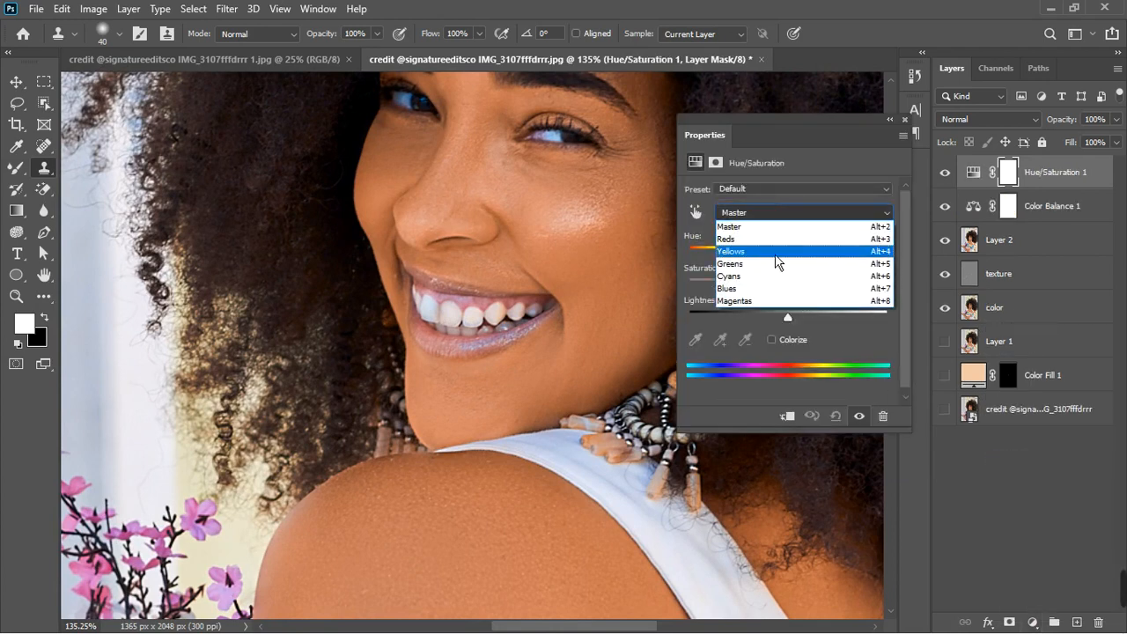
click(780, 239)
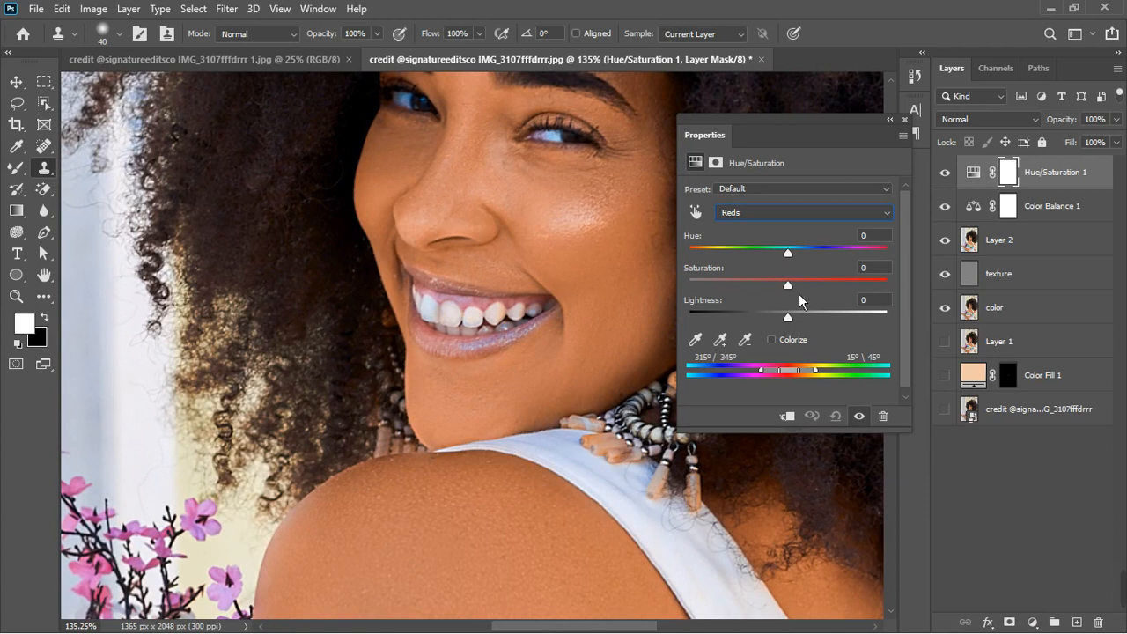
drag(799, 295, 828, 296)
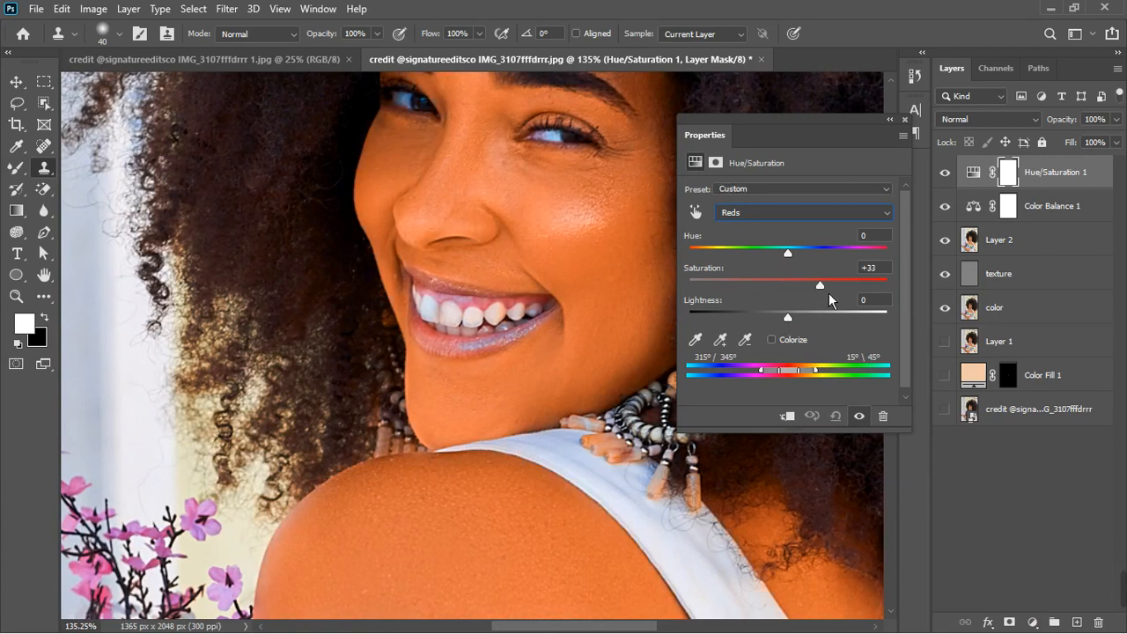
click(905, 120)
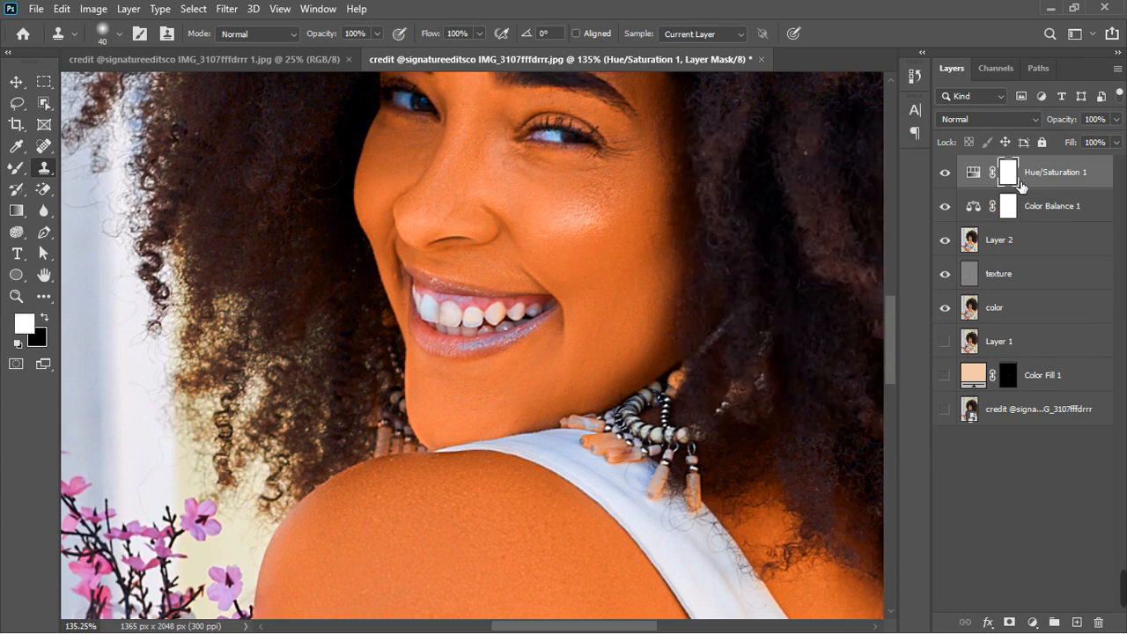
Step: Invert the Hue/Saturation layer mask to black and paint over the lips with a white brush of size 15
key(ctrl+i)
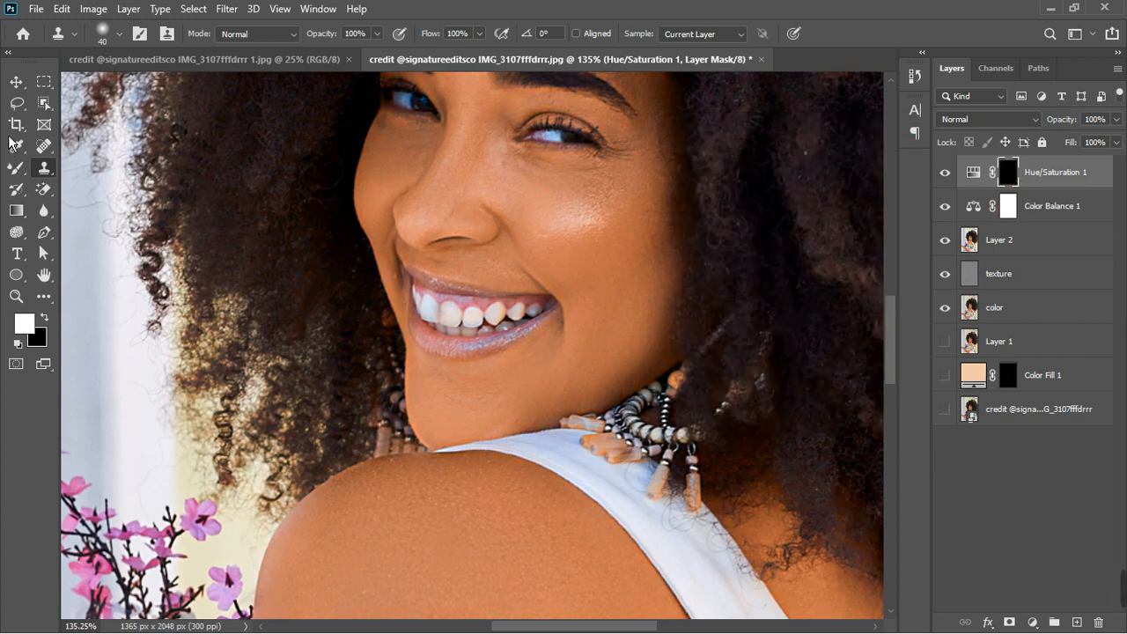
click(16, 168)
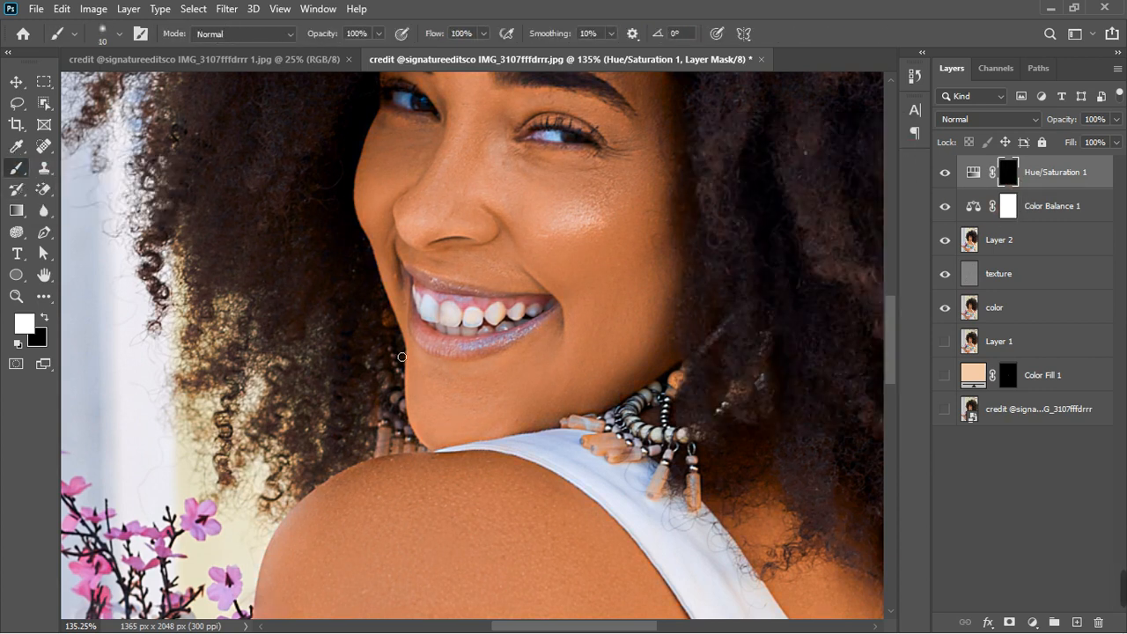
key(bracketright)
mouse_move(539, 340)
mouse_down()
mouse_move(555, 326)
mouse_move(450, 346)
mouse_move(420, 329)
mouse_move(438, 357)
mouse_move(540, 336)
mouse_move(551, 300)
mouse_move(510, 304)
mouse_move(410, 279)
mouse_move(418, 297)
mouse_move(542, 304)
mouse_move(505, 341)
mouse_move(553, 318)
mouse_move(506, 338)
mouse_up()
Step: Lower the Hue/Saturation 1 layer's opacity to 74% and check the whole photo
scroll(455, 321, down, 5)
scroll(454, 321, down, 5)
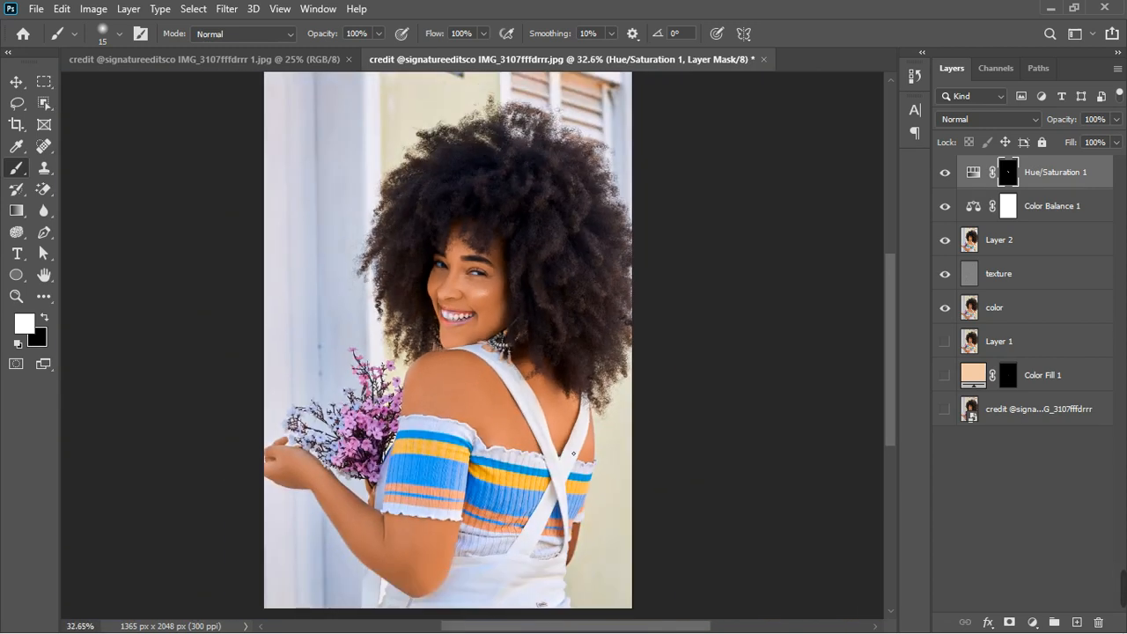
scroll(574, 398, up, 2)
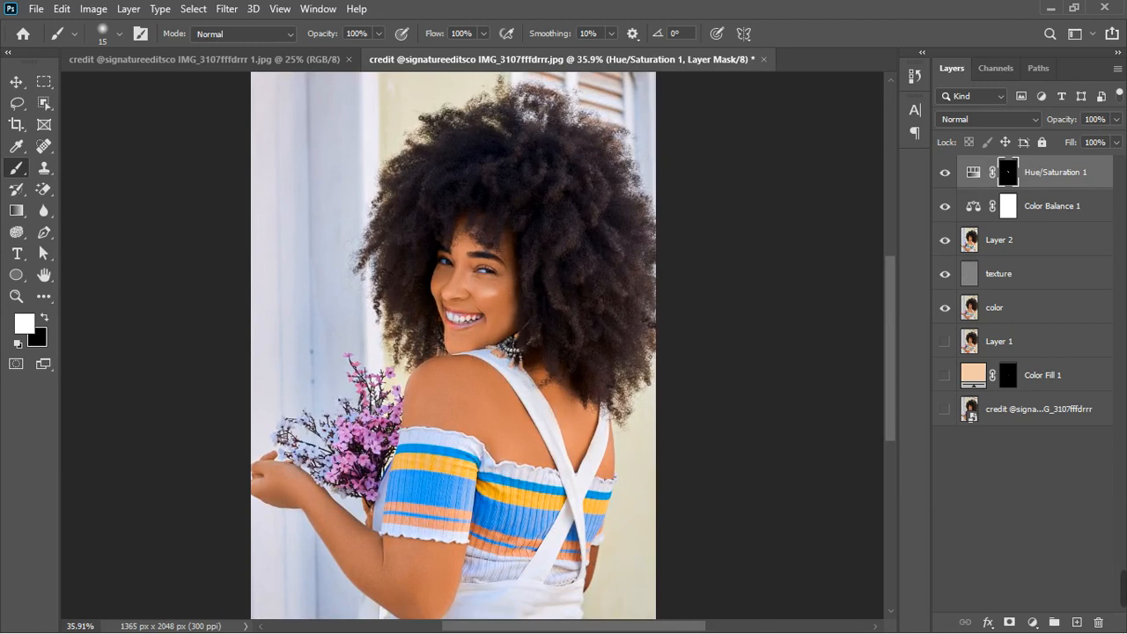
click(1116, 119)
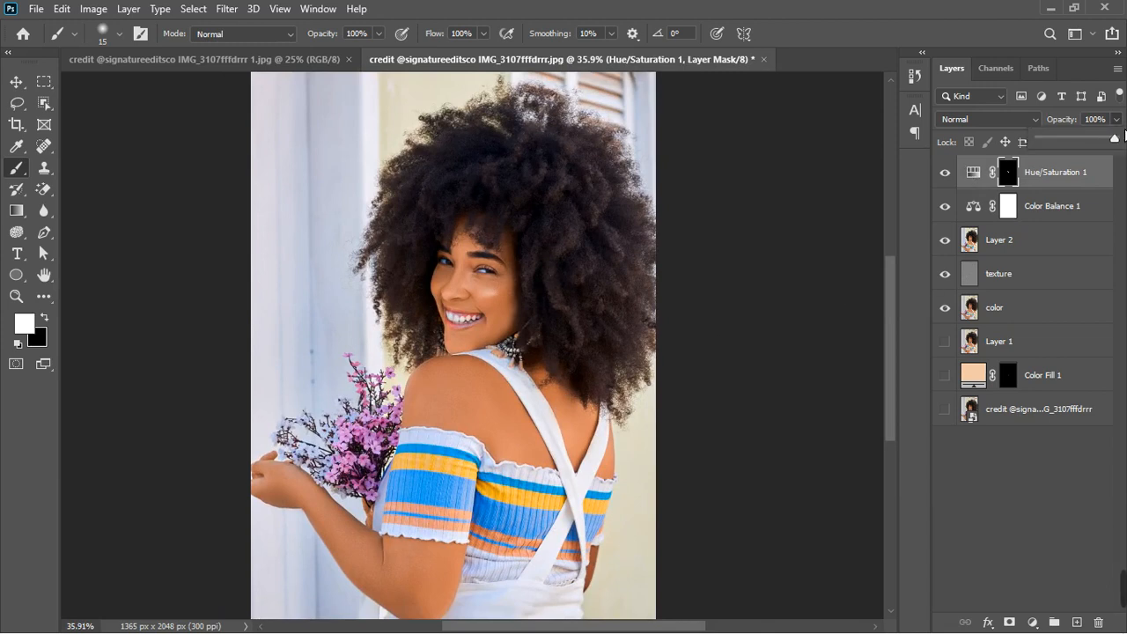
mouse_move(1115, 139)
mouse_down()
mouse_move(1094, 152)
mouse_move(1106, 151)
mouse_up()
scroll(446, 357, down, 2)
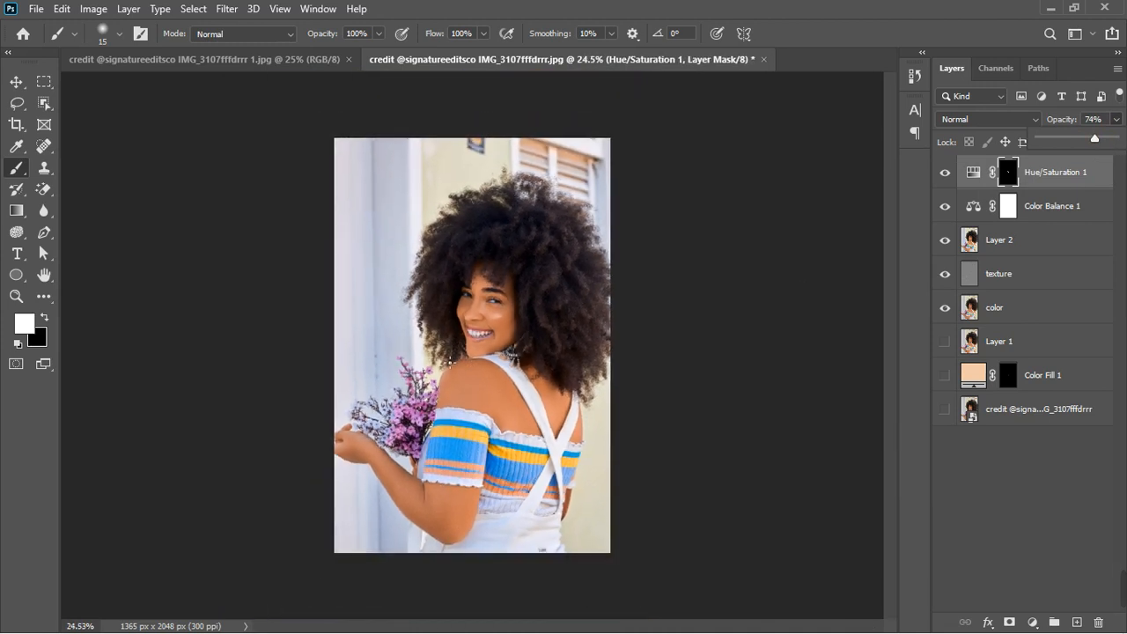